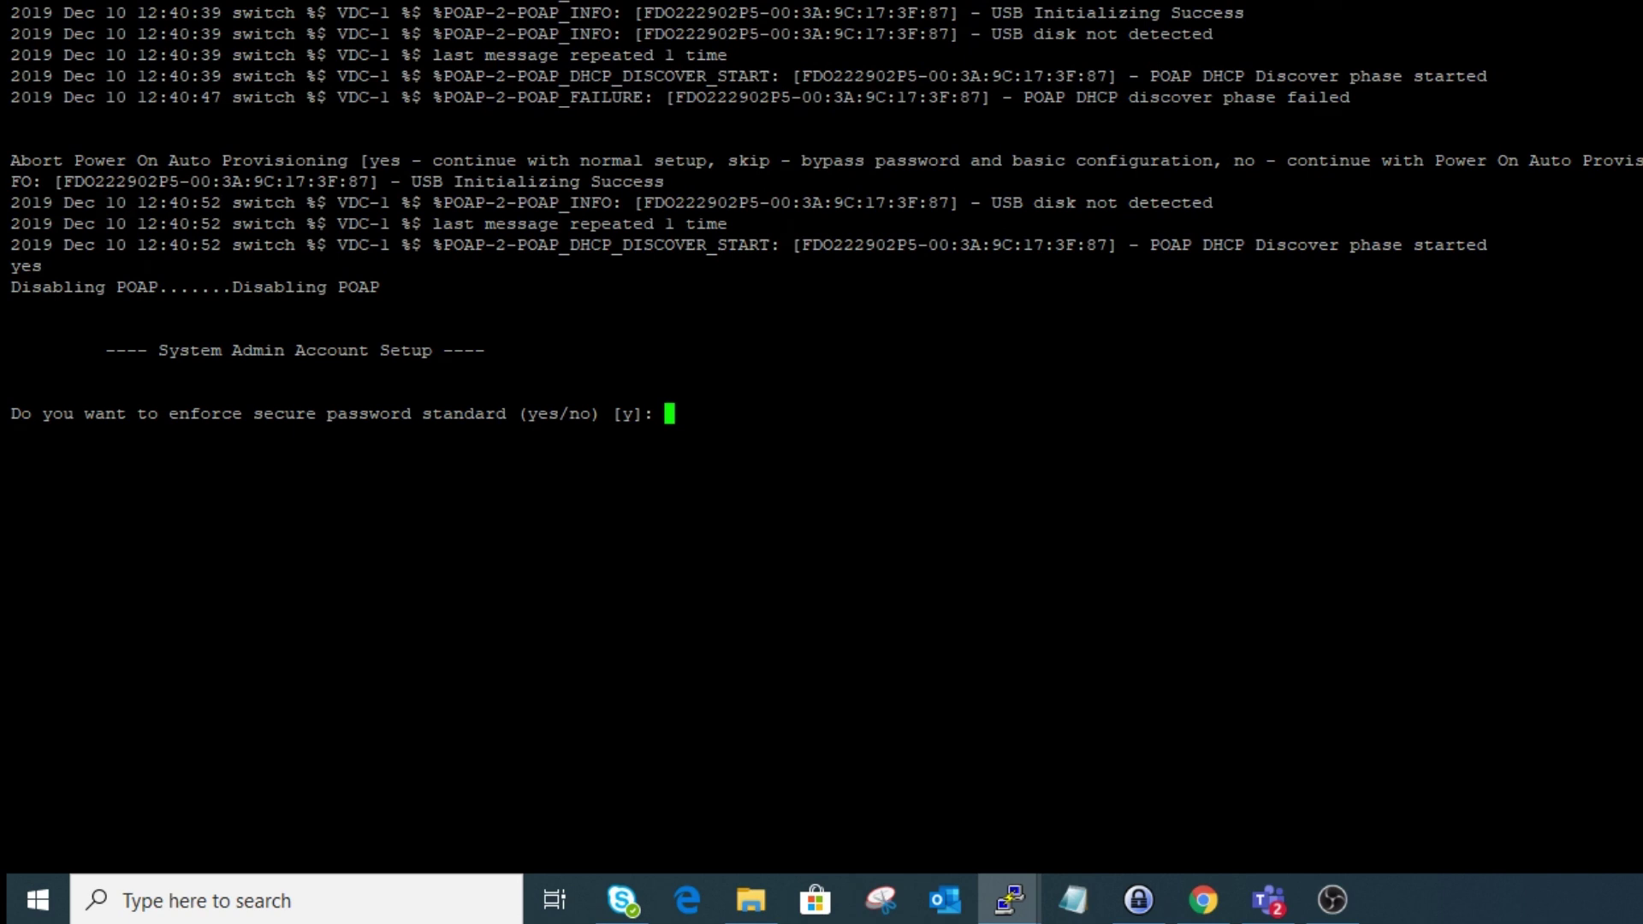
- Accept the secure password standard, set and confirm the admin password, and decline basic configuration
{"action": "type", "text": "y"}
{"action": "key", "text": "Return"}
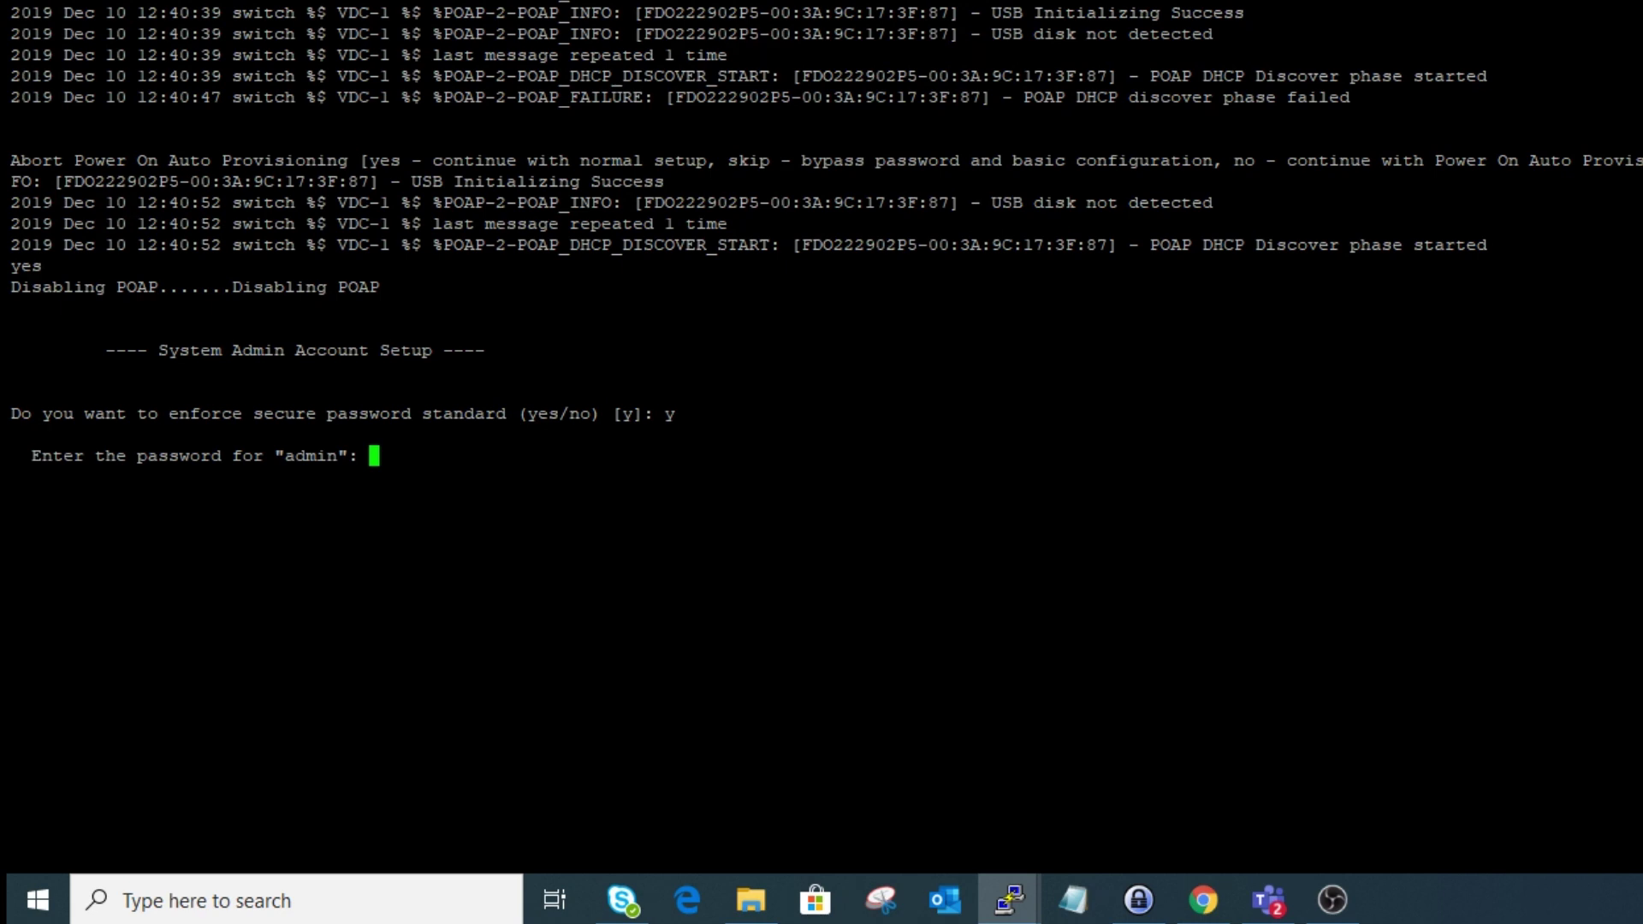
{"action": "key", "text": "Return"}
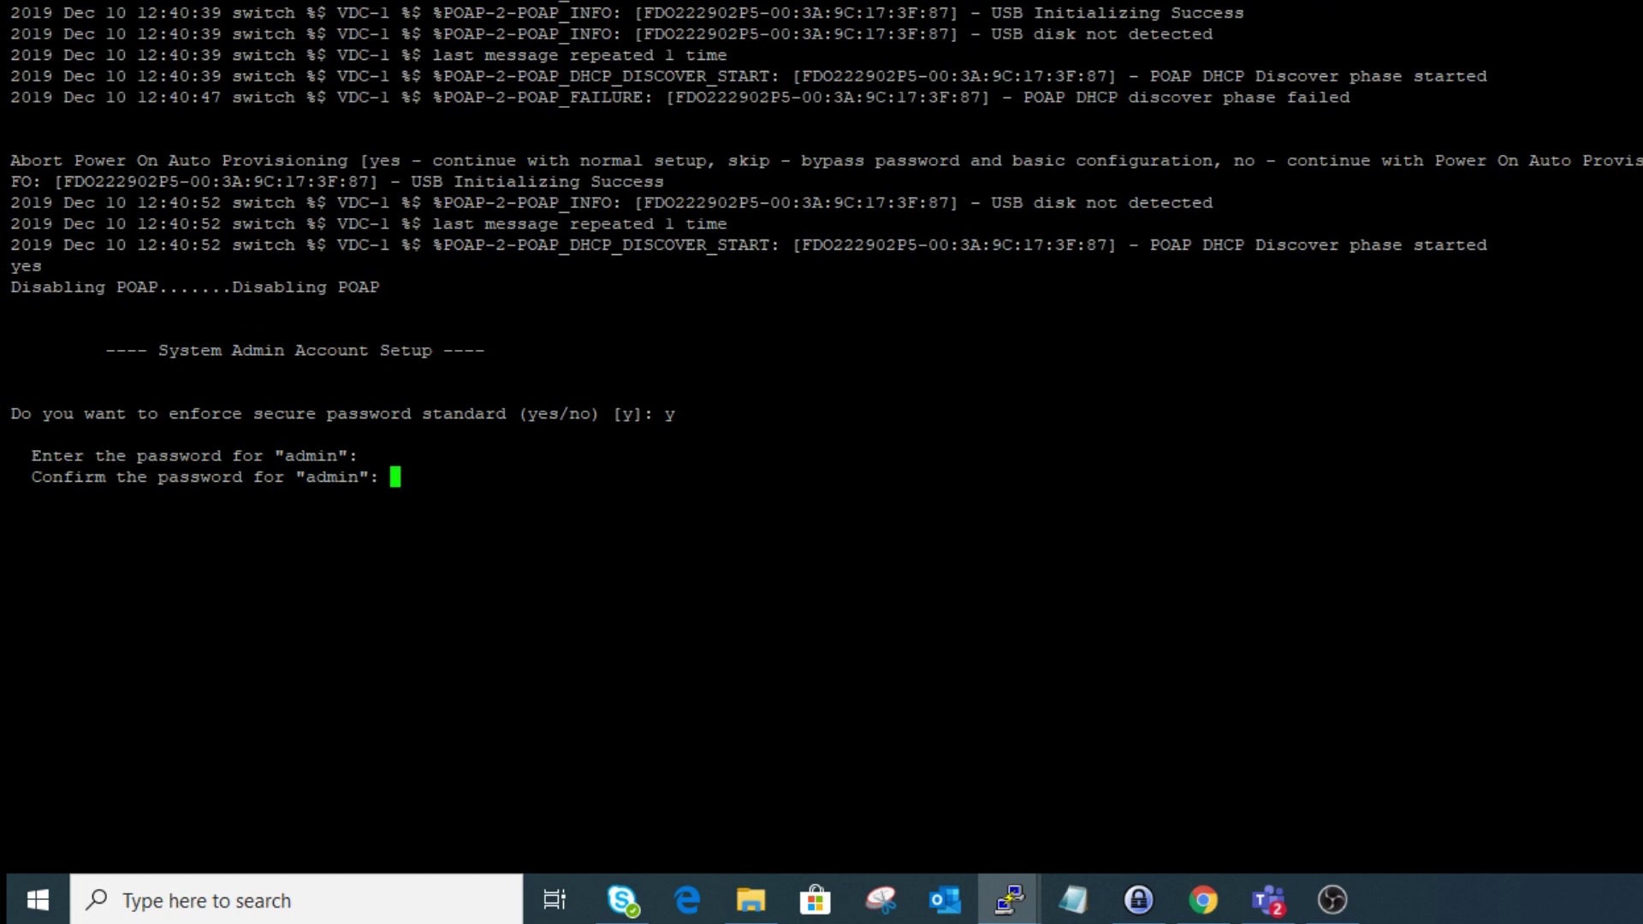
{"action": "key", "text": "Return"}
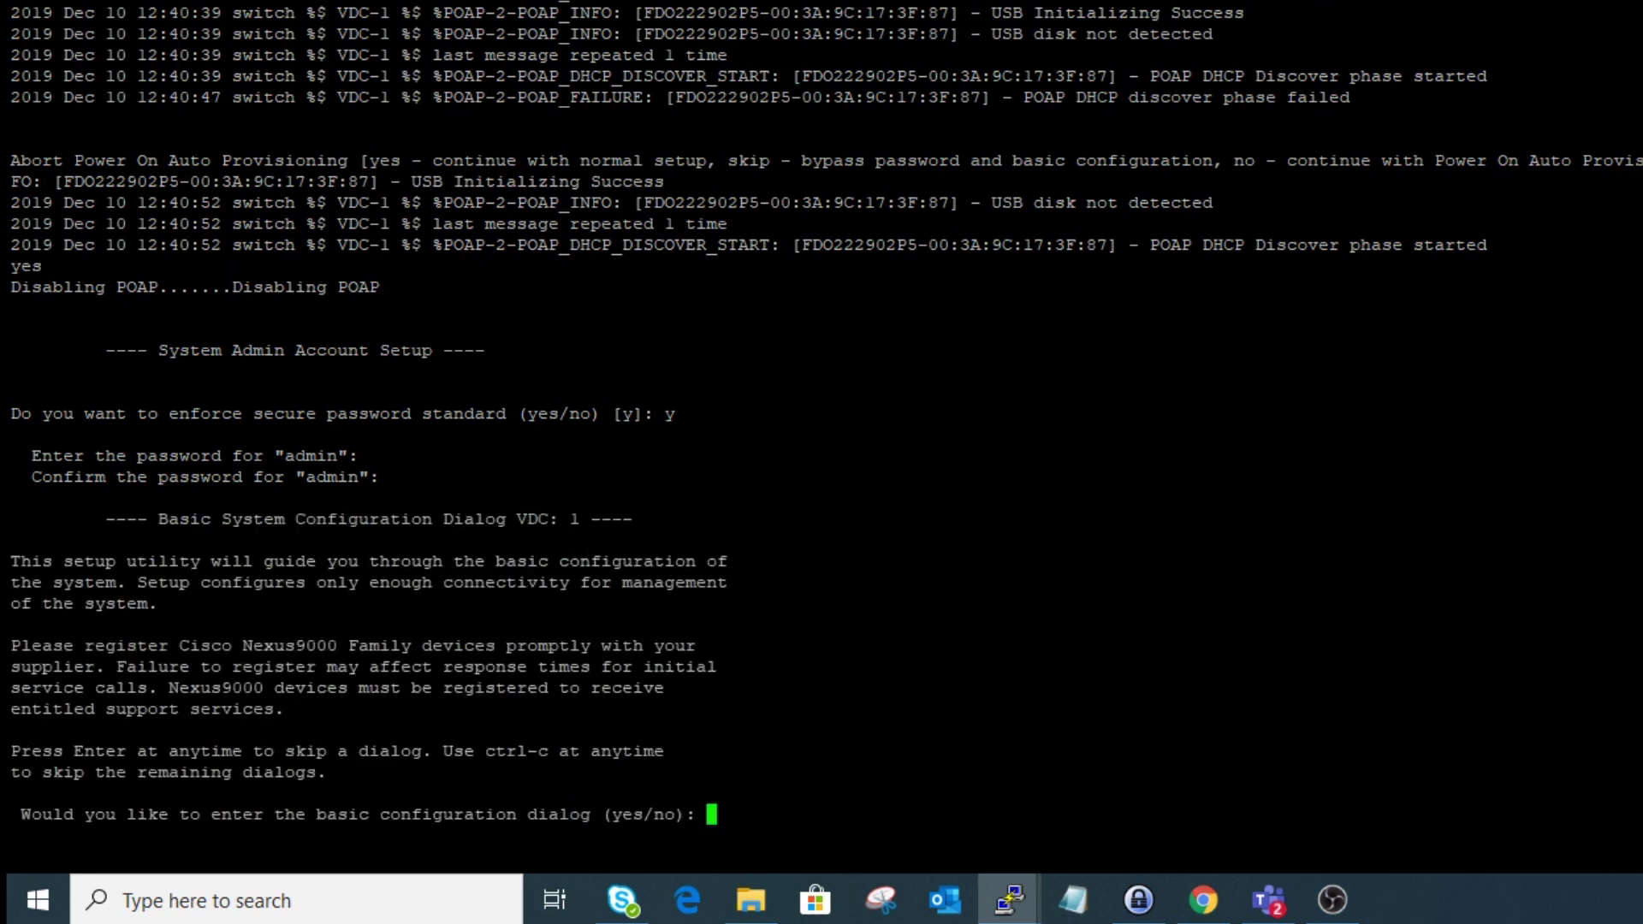
{"action": "type", "text": "no"}
{"action": "key", "text": "Return"}
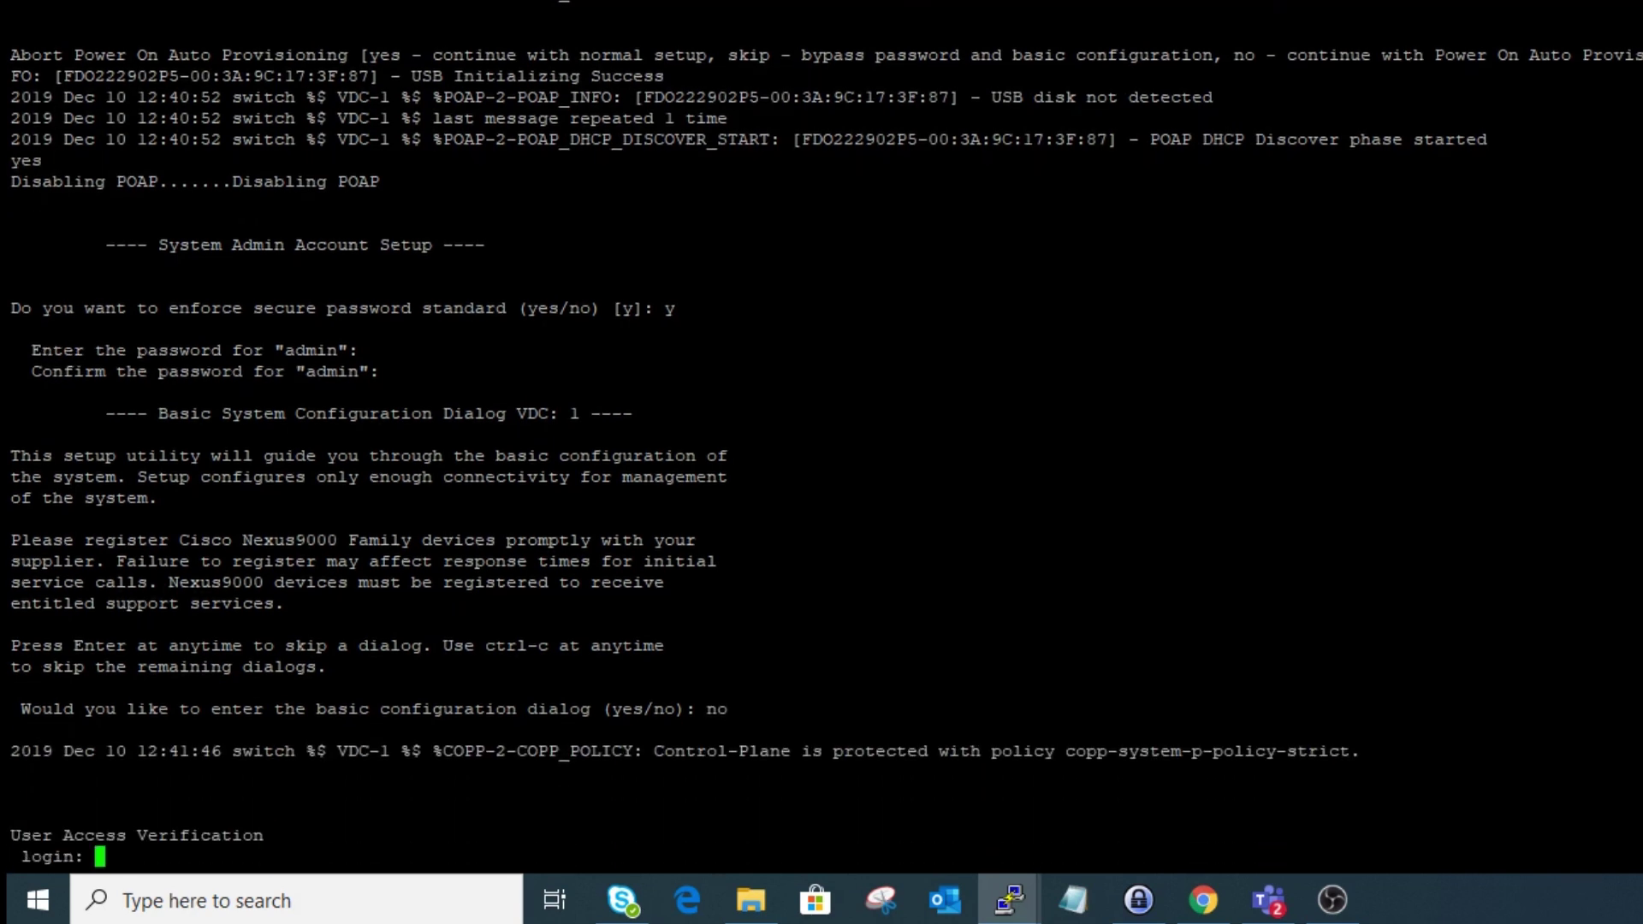
- Log in to the switch console as admin
{"action": "type", "text": "admin"}
{"action": "key", "text": "Return"}
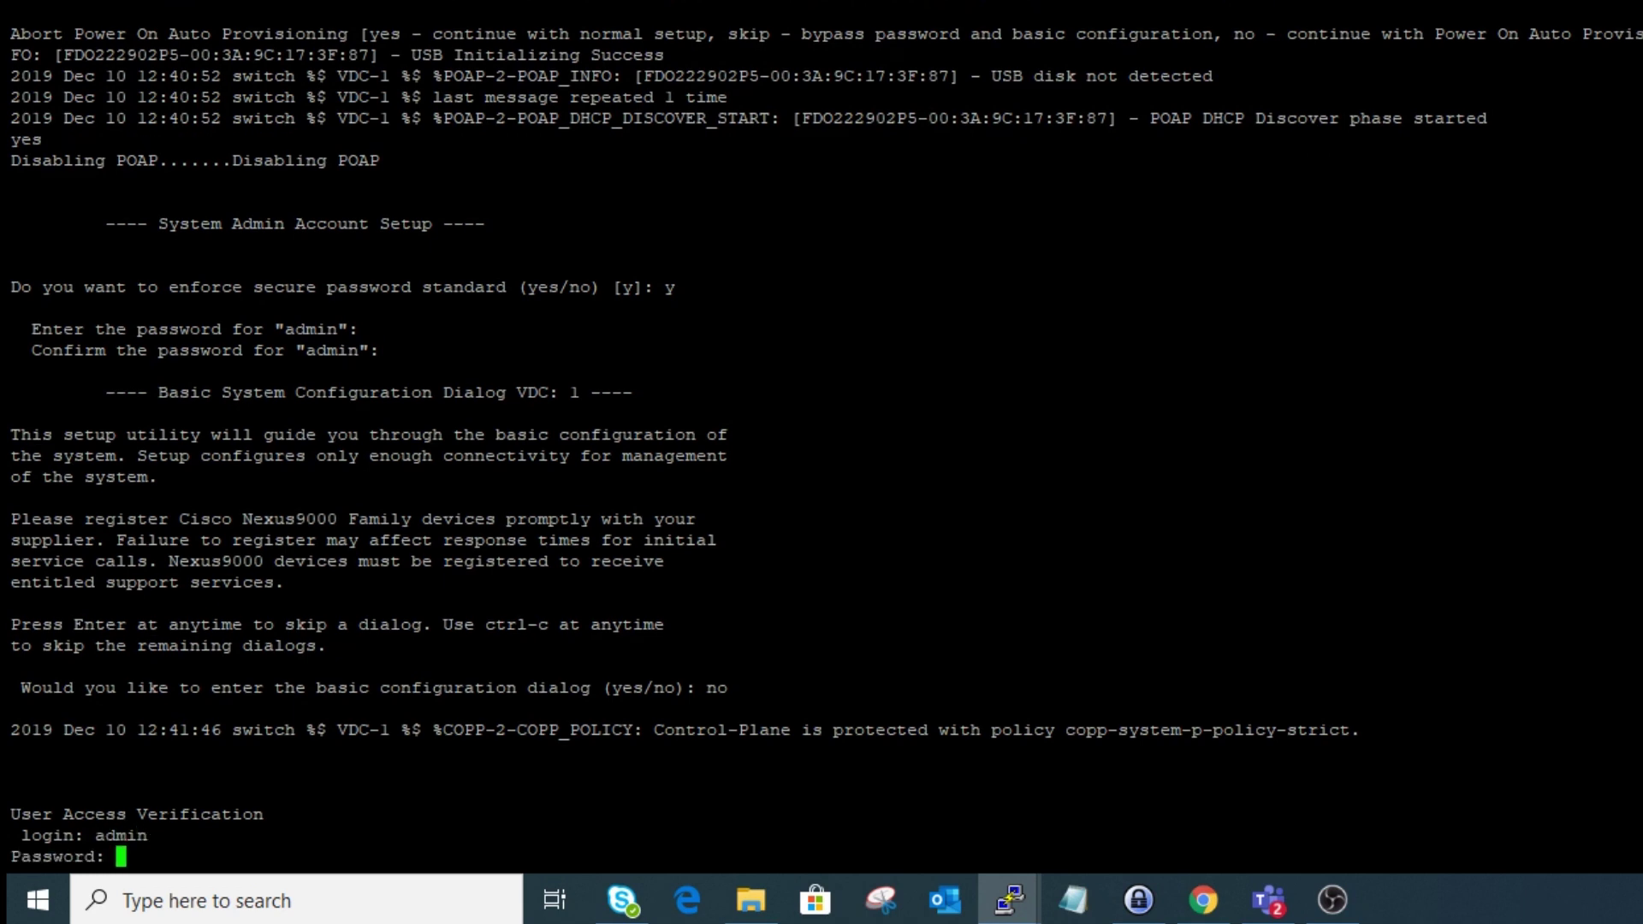
{"action": "key", "text": "Return"}
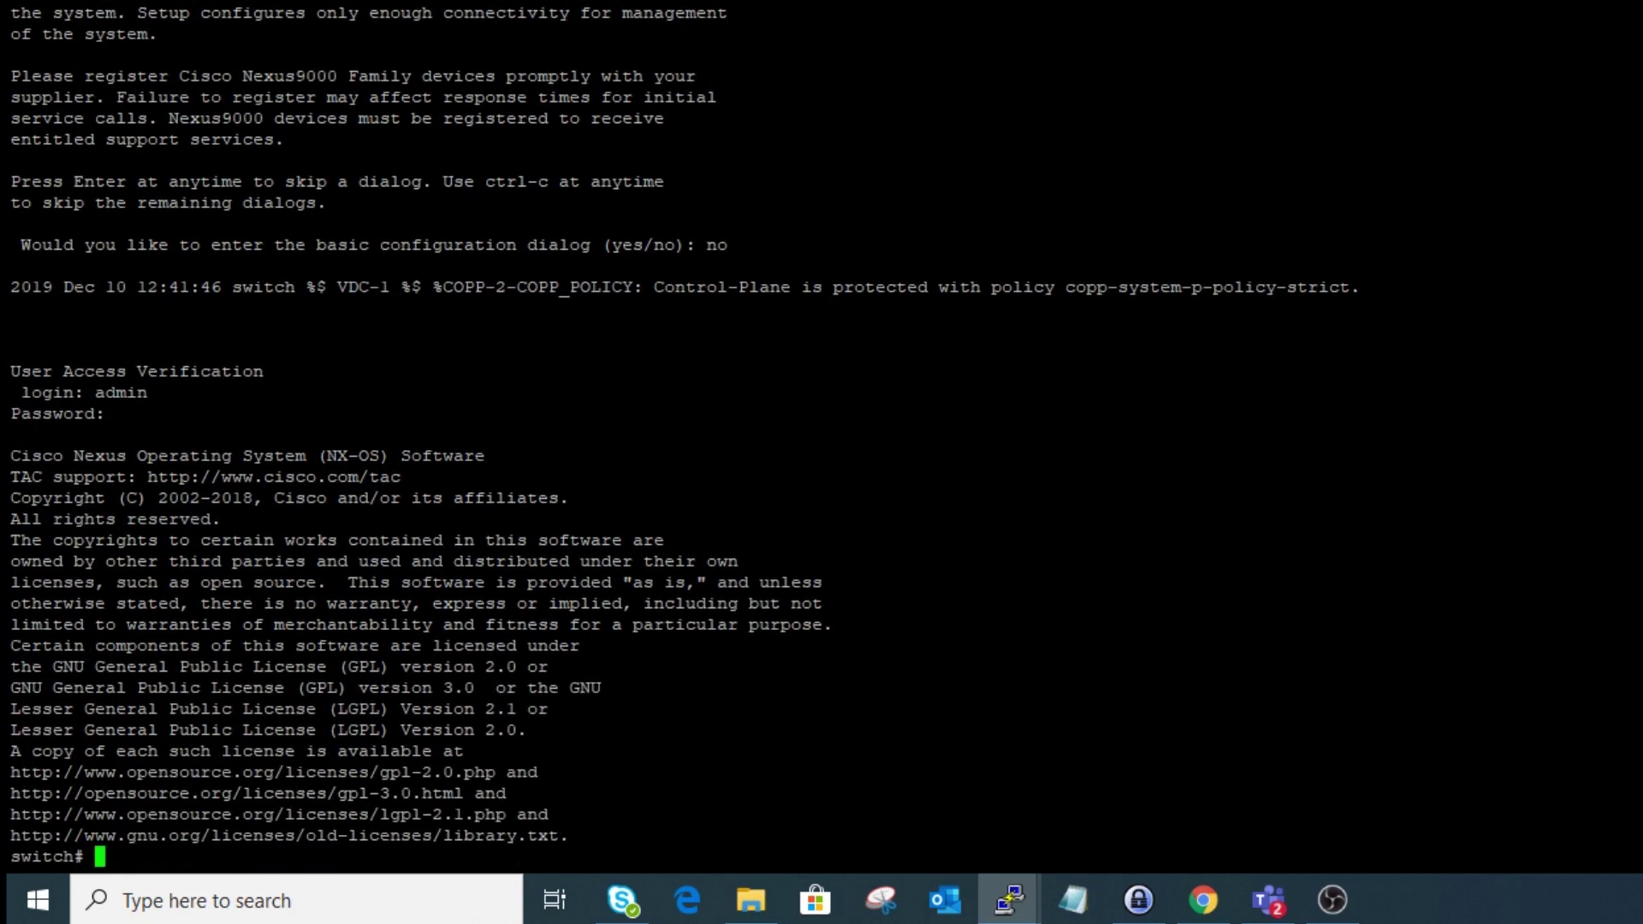
{"action": "key", "text": "Return"}
{"action": "key", "text": "Return"}
{"action": "key", "text": "Return"}
{"action": "key", "text": "Return"}
{"action": "key", "text": "Return"}
- Enter global configuration mode and rename the switch to A2074562
{"action": "type", "text": "conf t"}
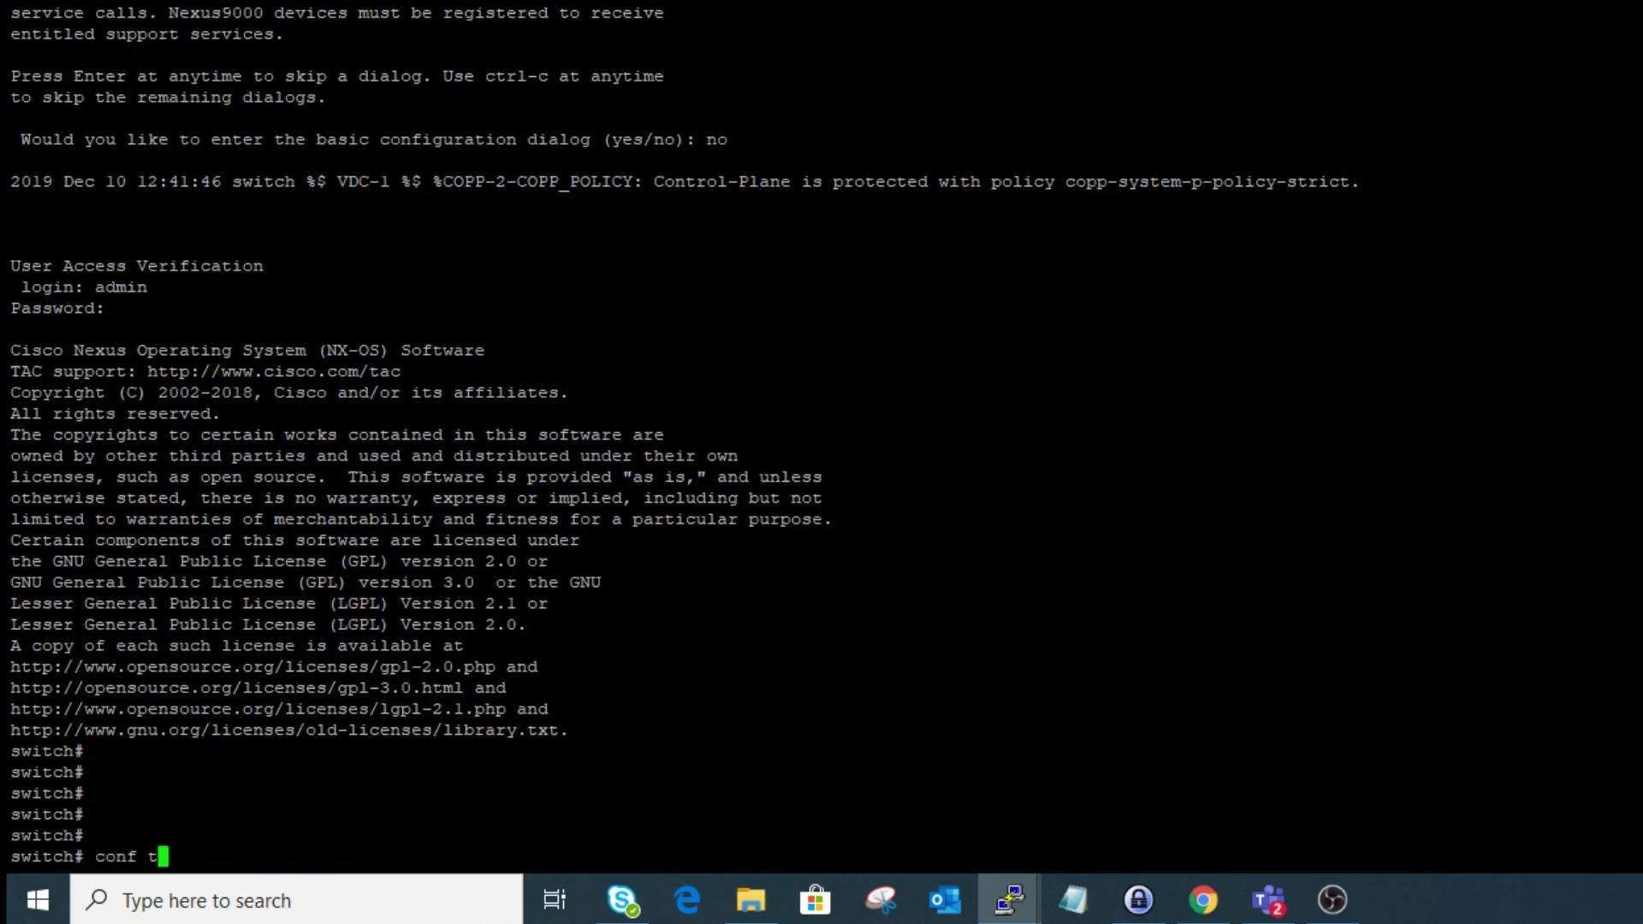
{"action": "key", "text": "Return"}
{"action": "type", "text": "ho"}
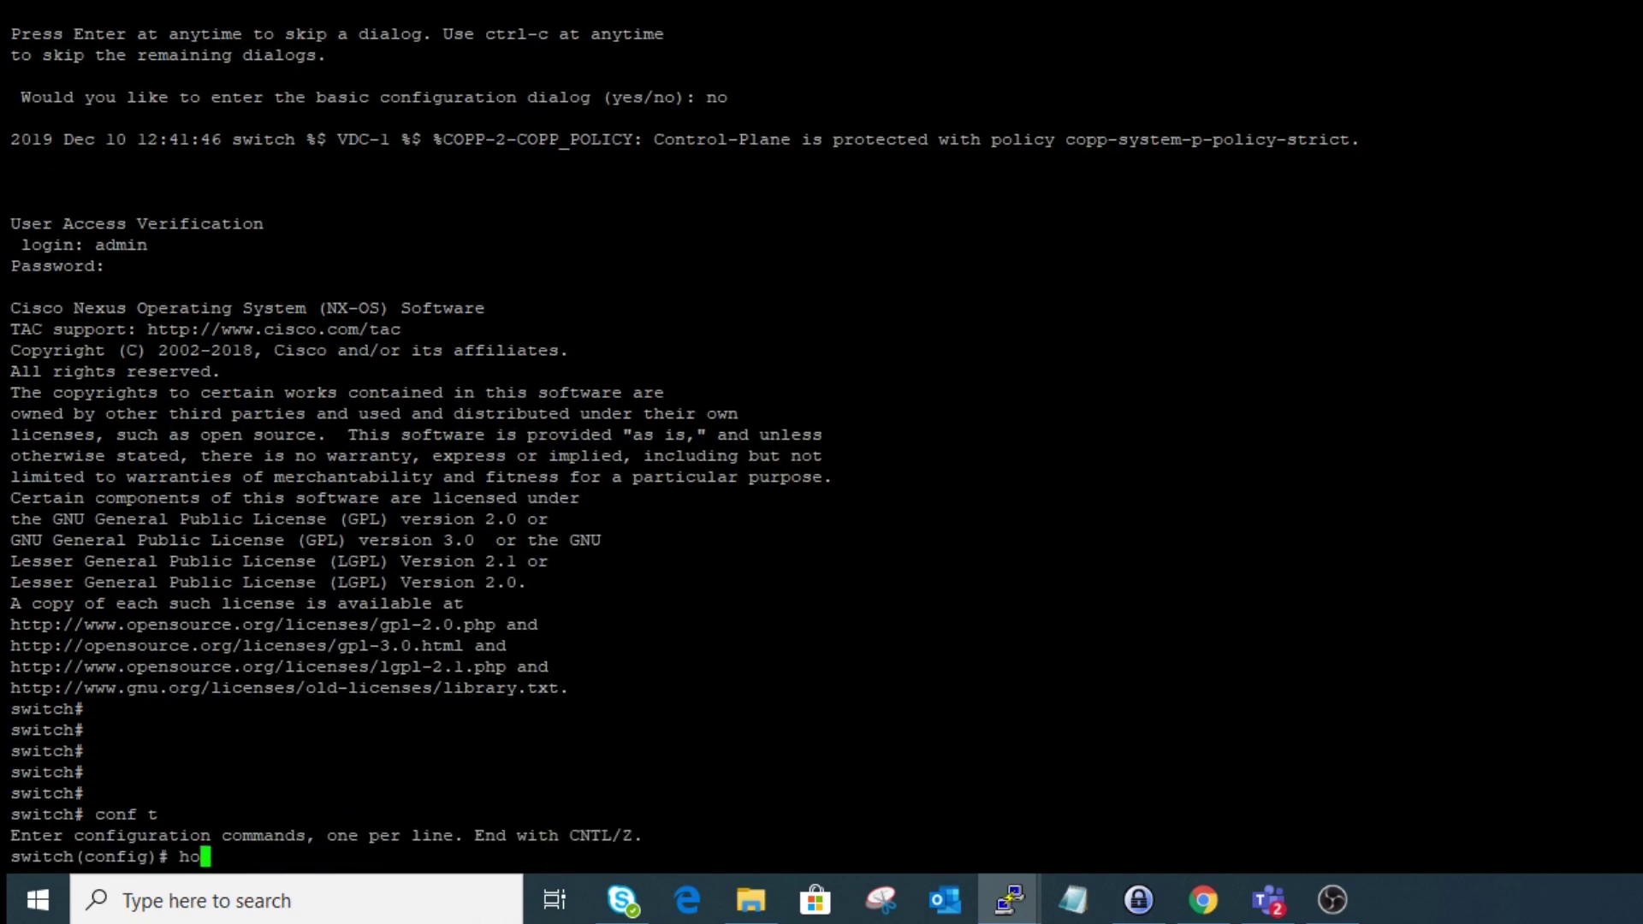
{"action": "type", "text": "stname A2074562"}
{"action": "key", "text": "Return"}
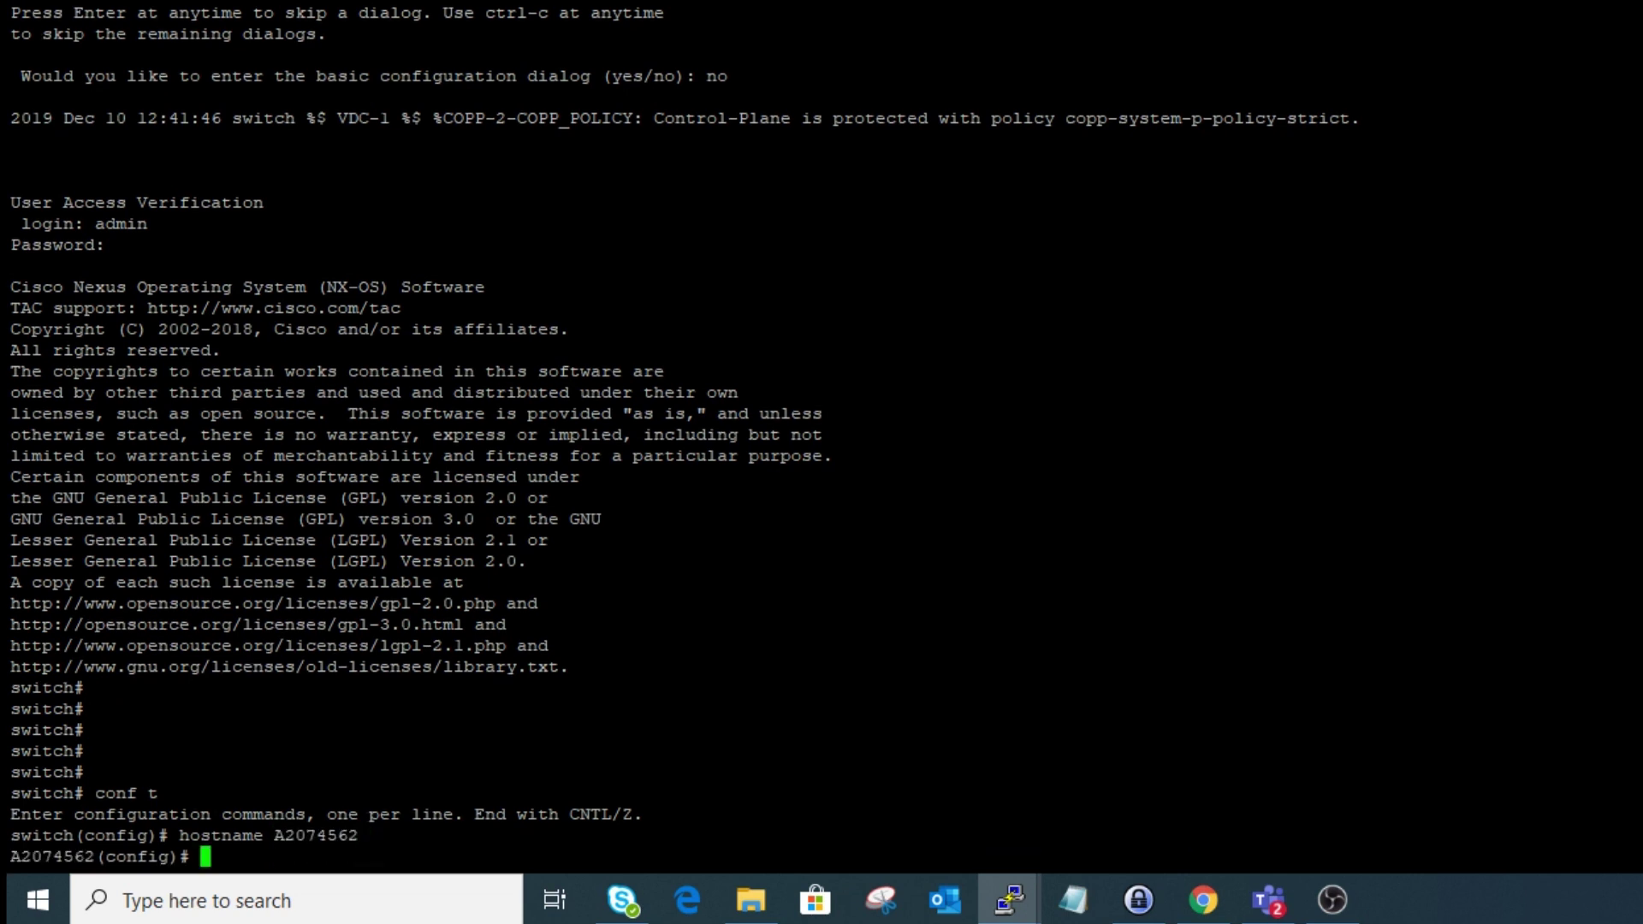
{"action": "type", "text": "en"}
{"action": "key", "text": "Tab"}
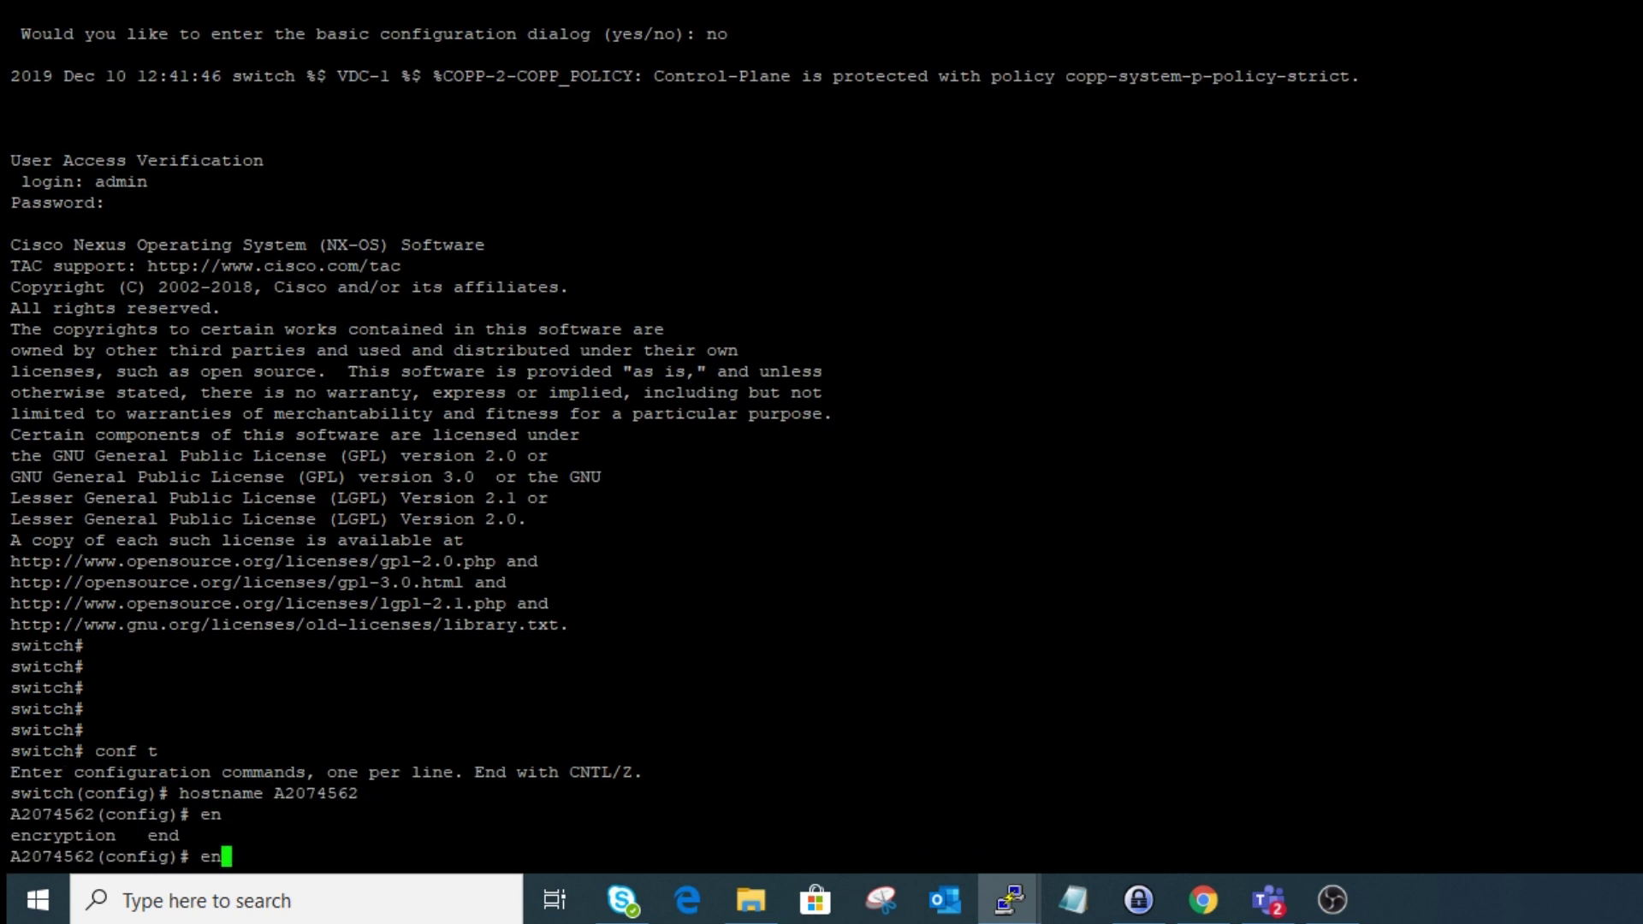
{"action": "key", "text": "BackSpace"}
{"action": "key", "text": "BackSpace"}
- In the management VRF context, add a default route 0.0.0.0/0 via 10.94.252.1
{"action": "type", "text": "vrf context management ?"}
{"action": "key", "text": "Return"}
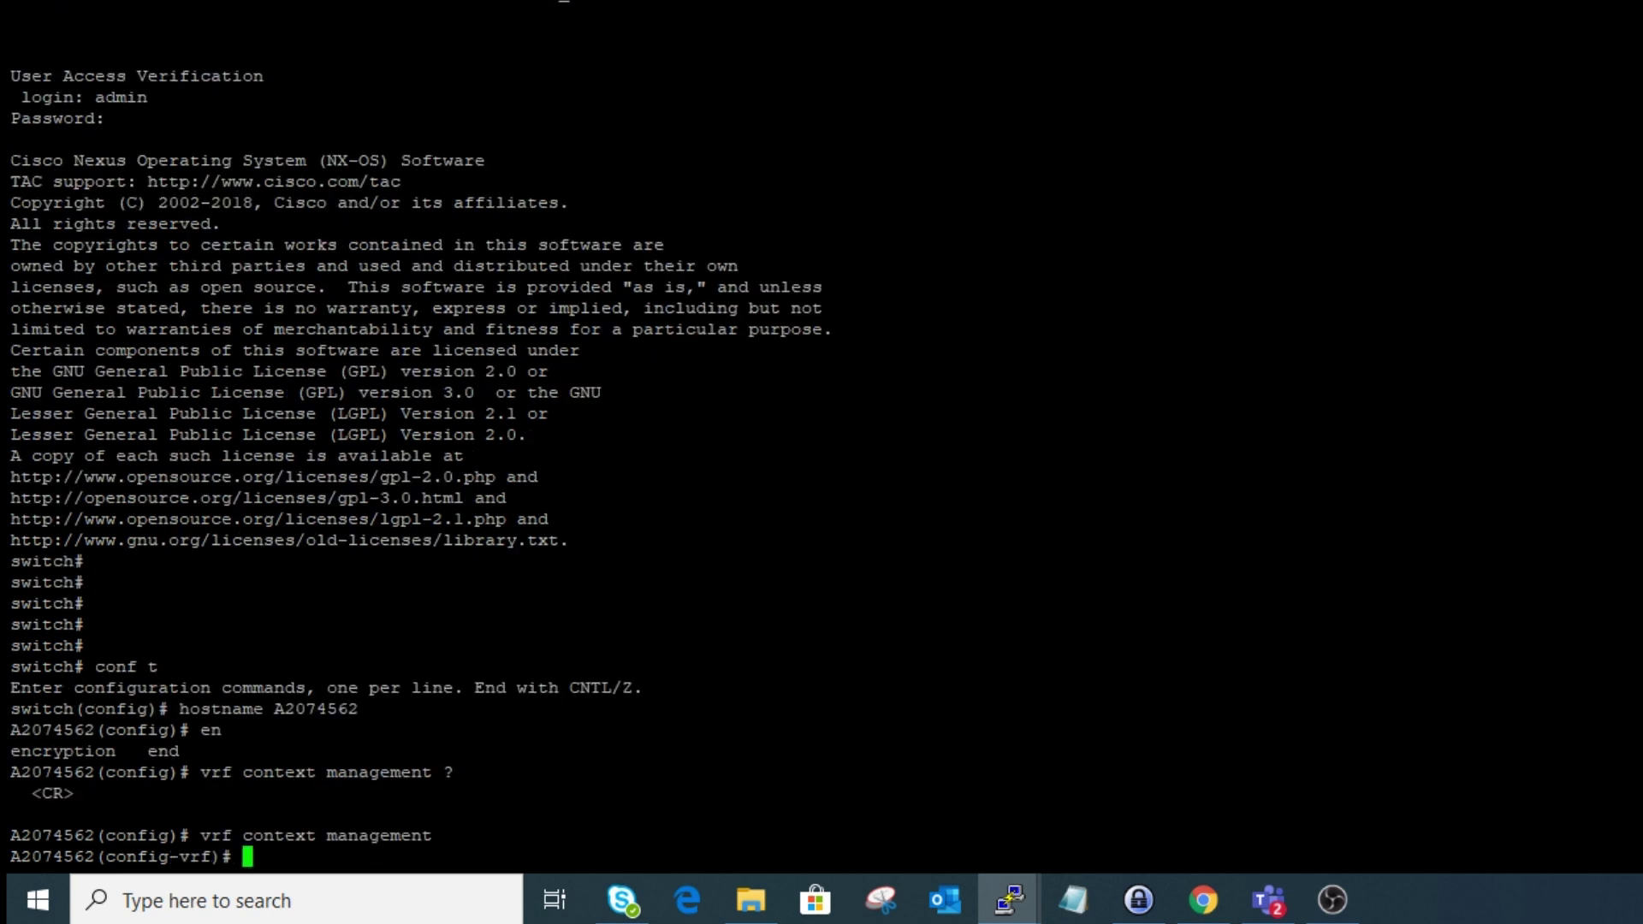
{"action": "type", "text": "ip route 0.0.0.0/0"}
{"action": "key", "text": "Tab"}
{"action": "type", "text": "10.94.252.1"}
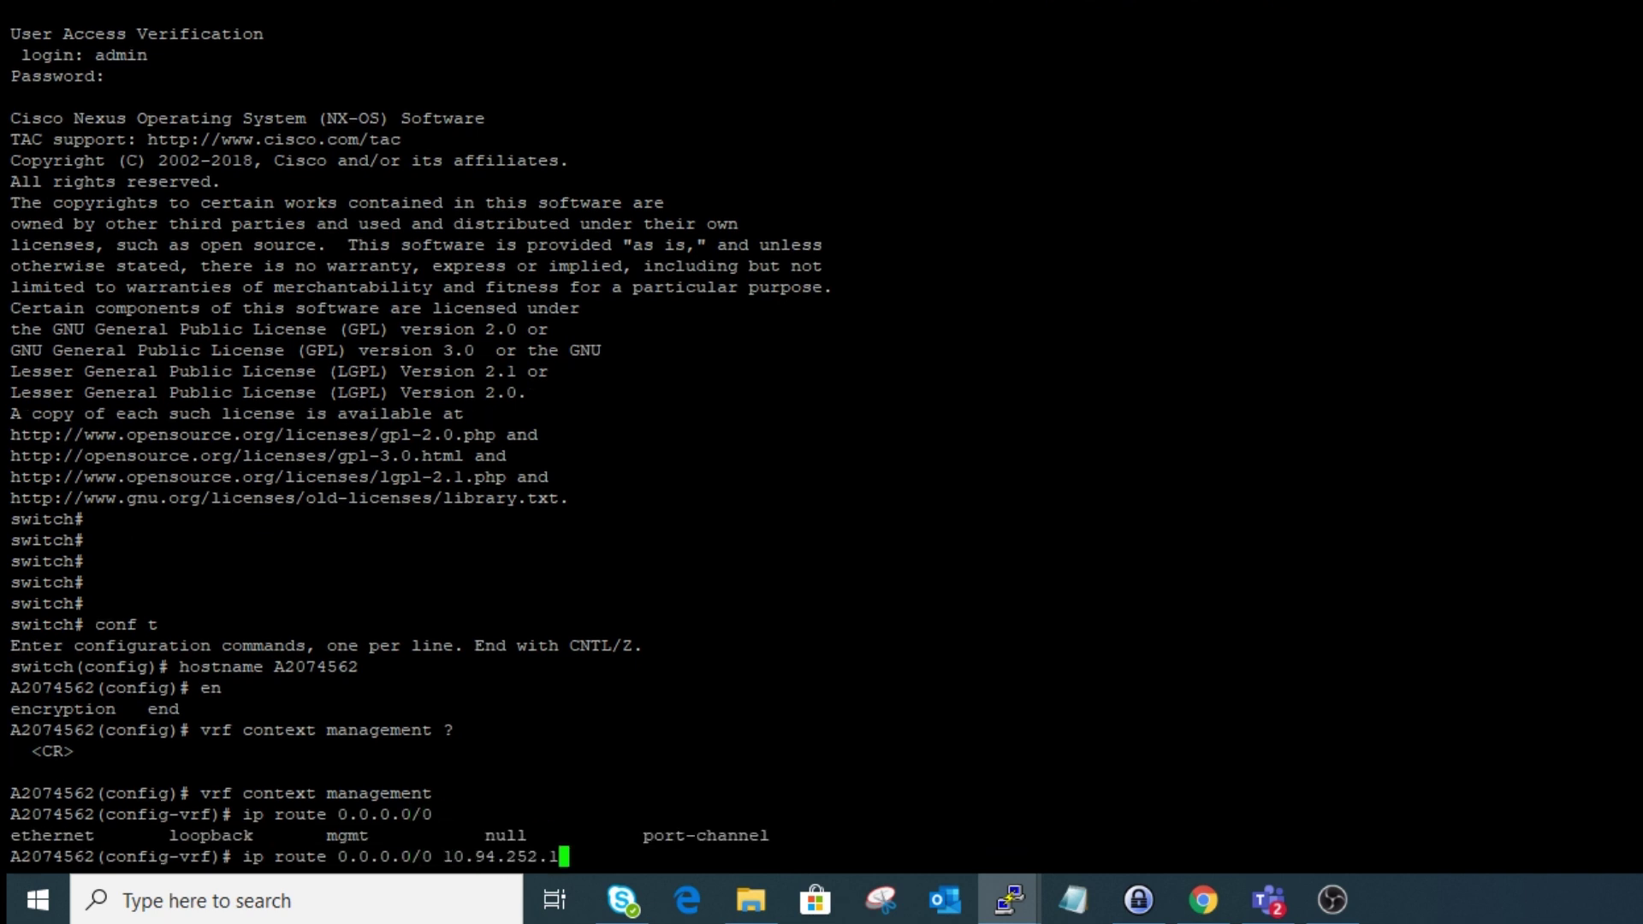
{"action": "key", "text": "Return"}
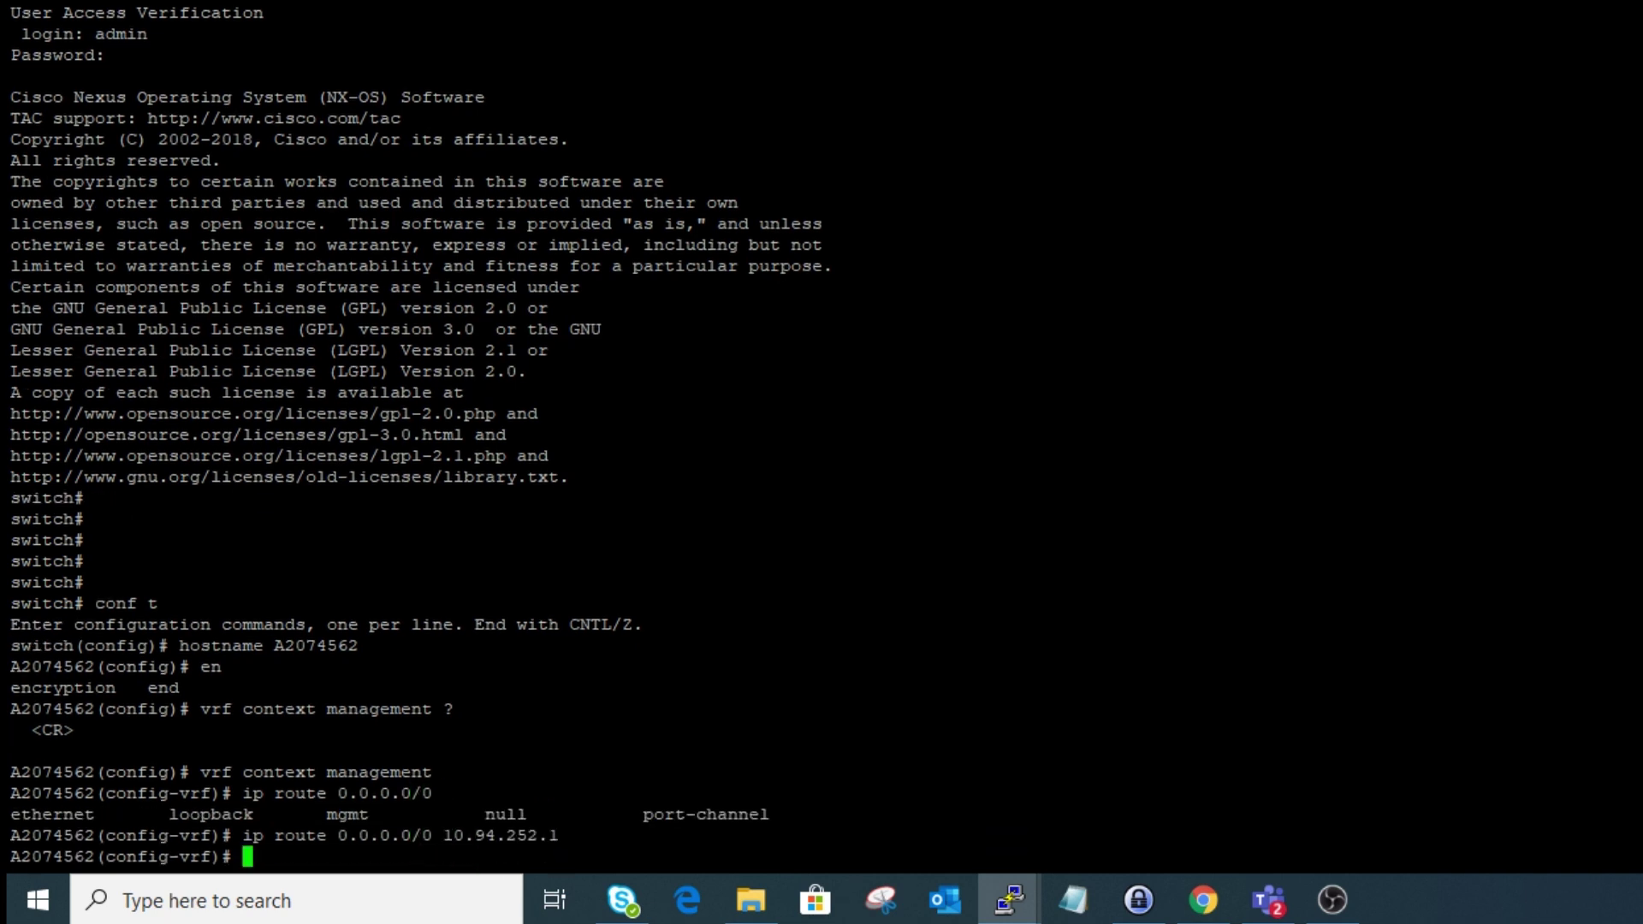
- Give mgmt 0 the address 10.94.252.132/23 and bring it up with no shutdown
{"action": "type", "text": "int mgmt "}
{"action": "type", "text": "0"}
{"action": "key", "text": "Return"}
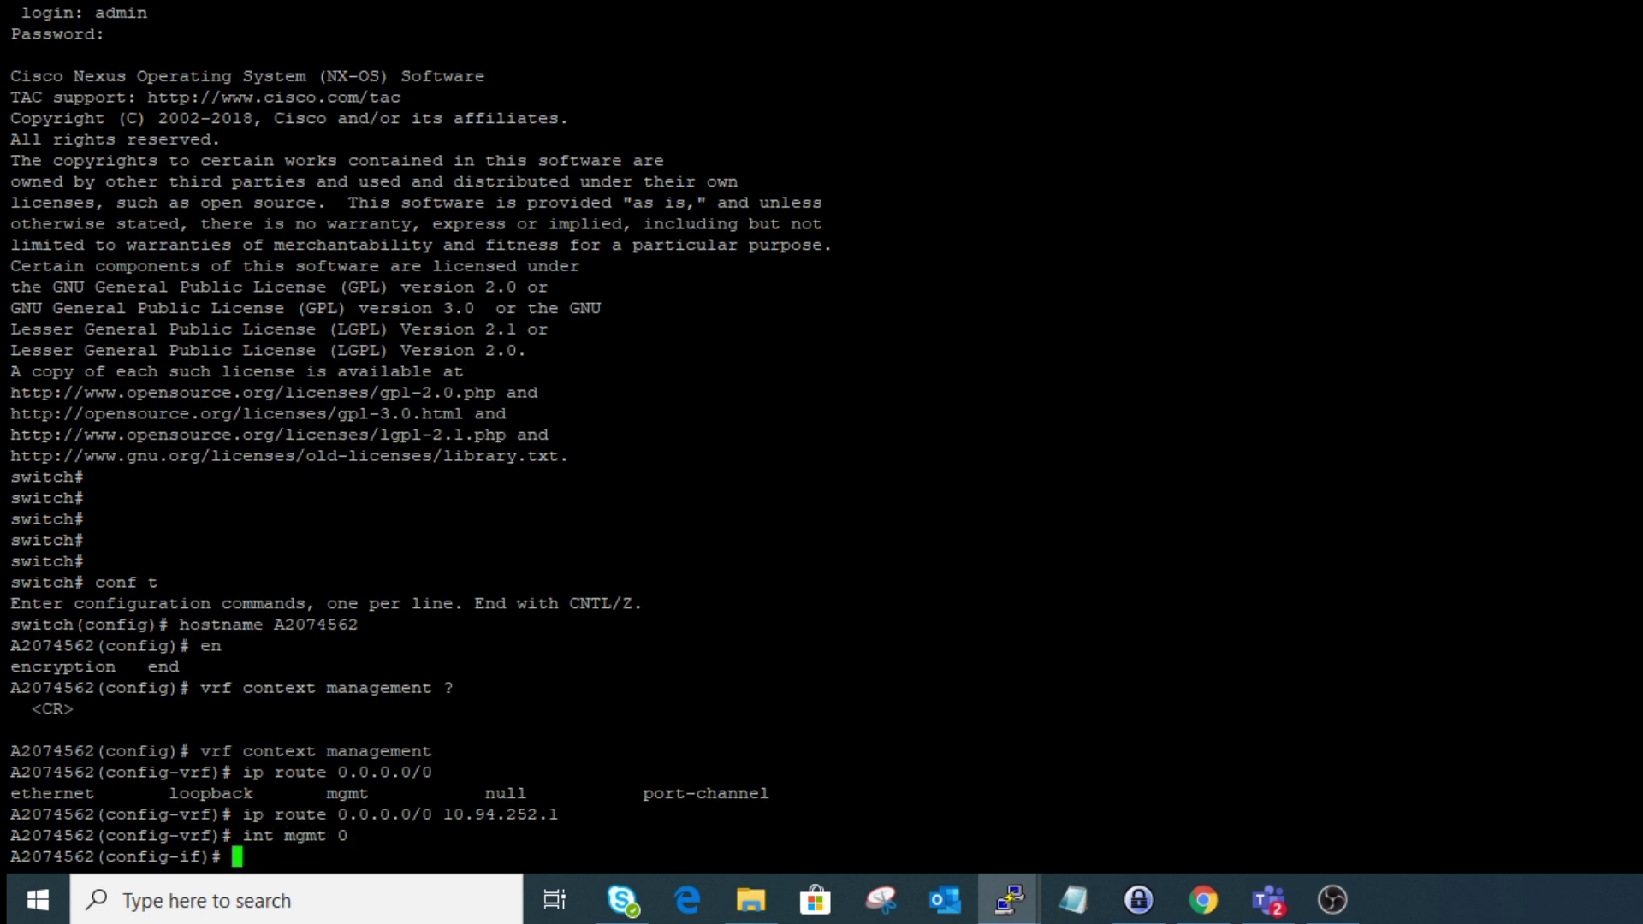
{"action": "type", "text": "ip address"}
{"action": "type", "text": "10.94.252.131/23"}
{"action": "key", "text": "BackSpace"}
{"action": "key", "text": "BackSpace"}
{"action": "key", "text": "BackSpace"}
{"action": "key", "text": "BackSpace"}
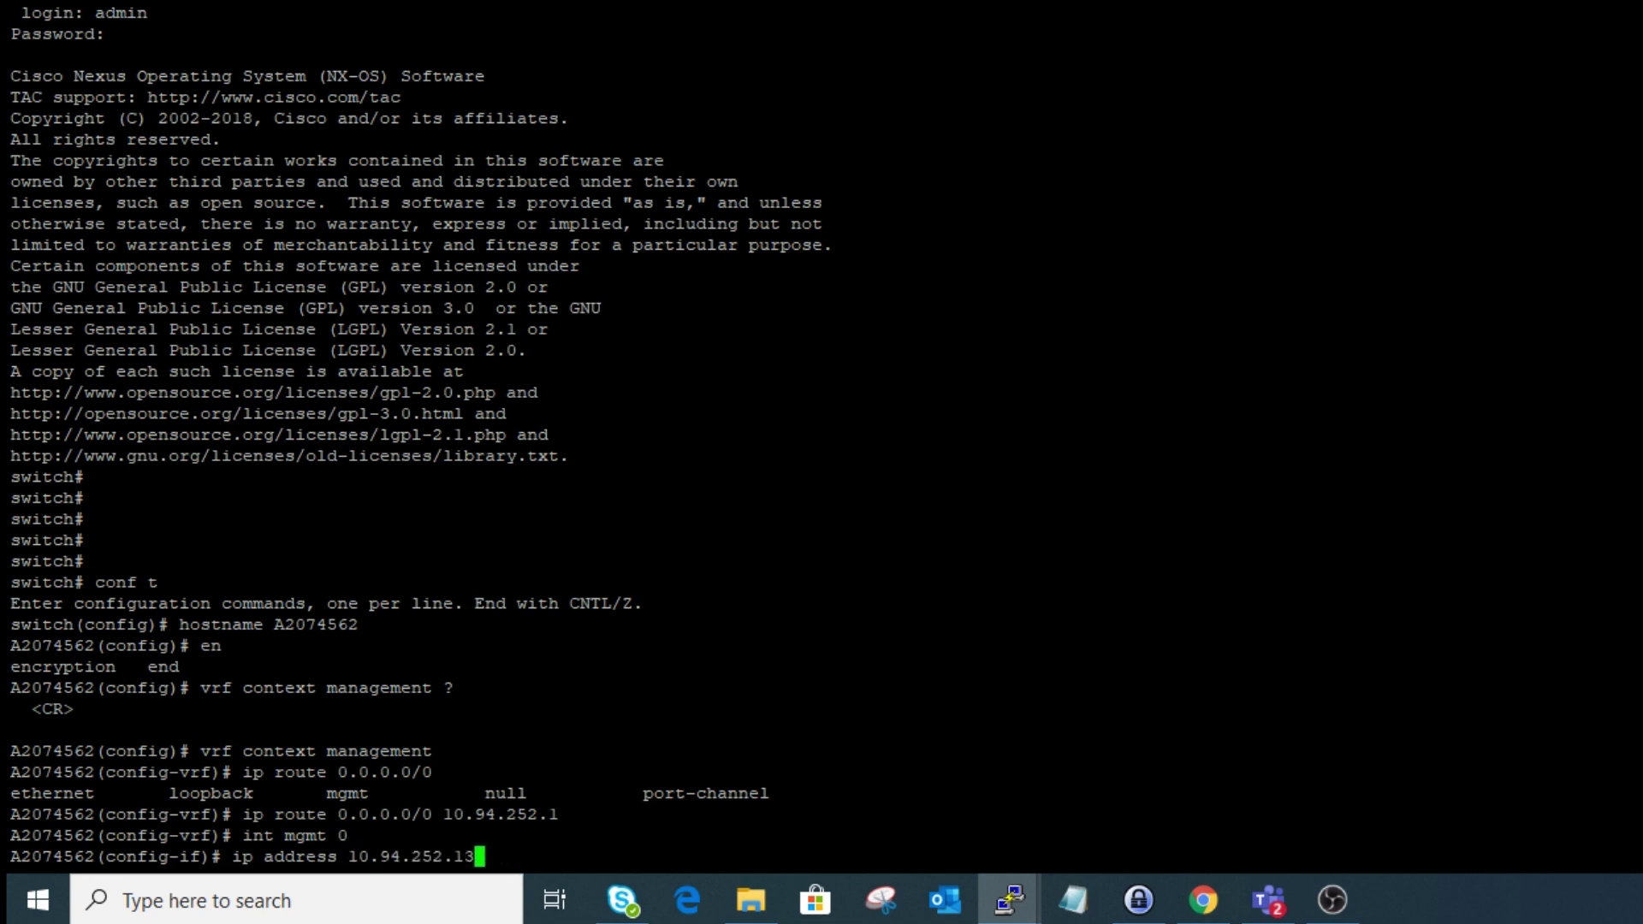
{"action": "type", "text": "2/23"}
{"action": "key", "text": "Return"}
{"action": "type", "text": "no shutdown"}
{"action": "key", "text": "Return"}
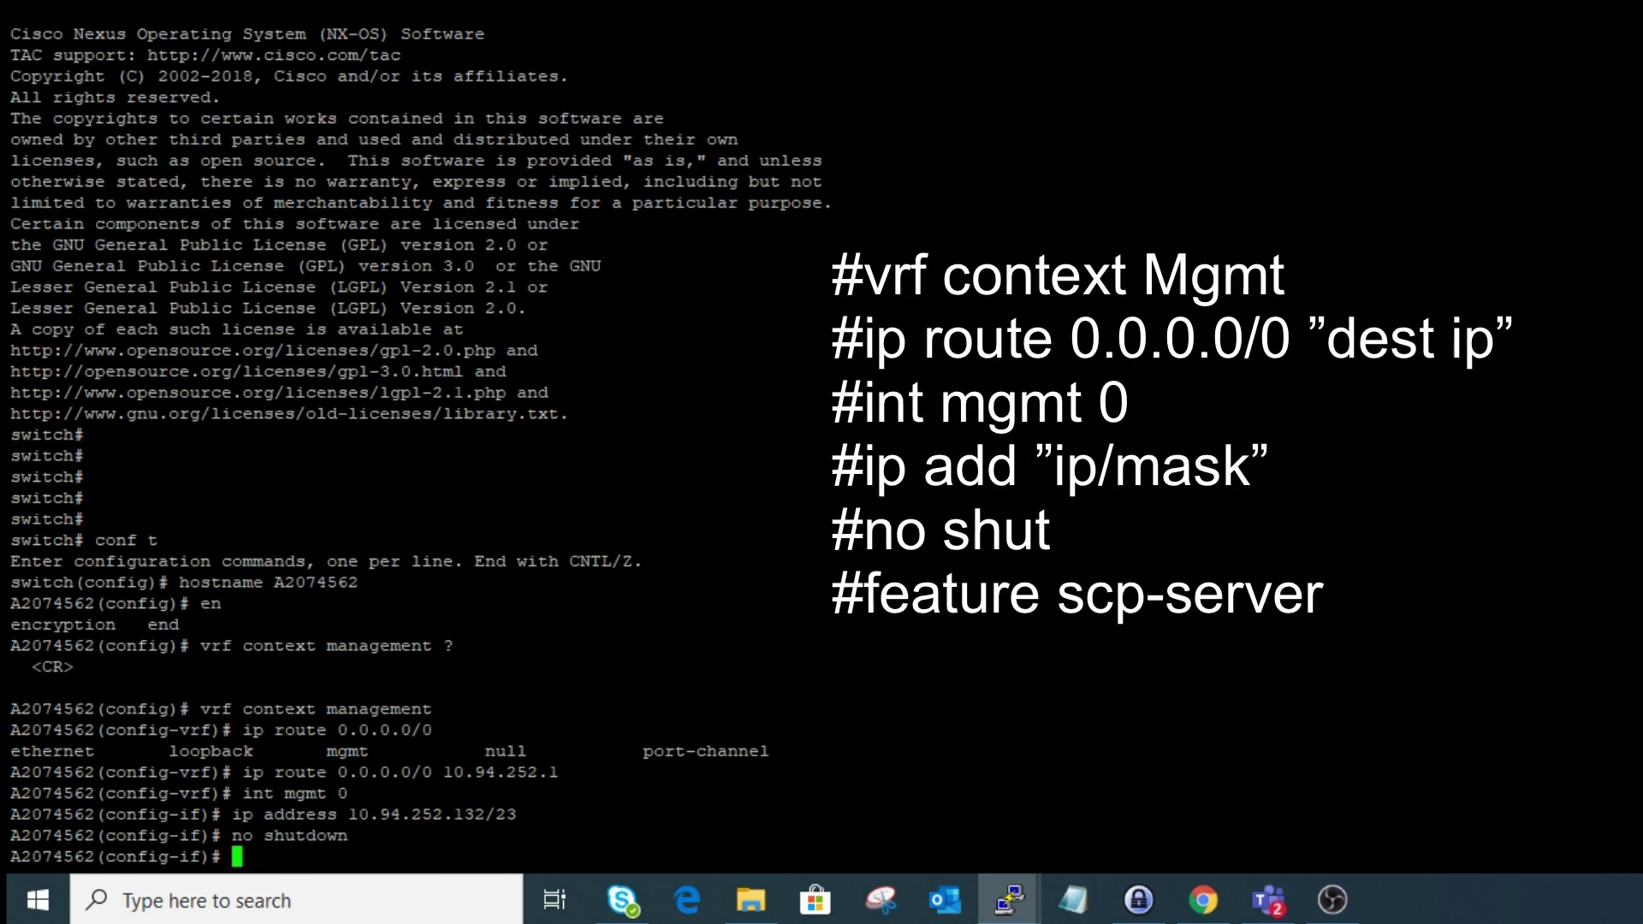
{"action": "type", "text": "exit"}
{"action": "key", "text": "Return"}
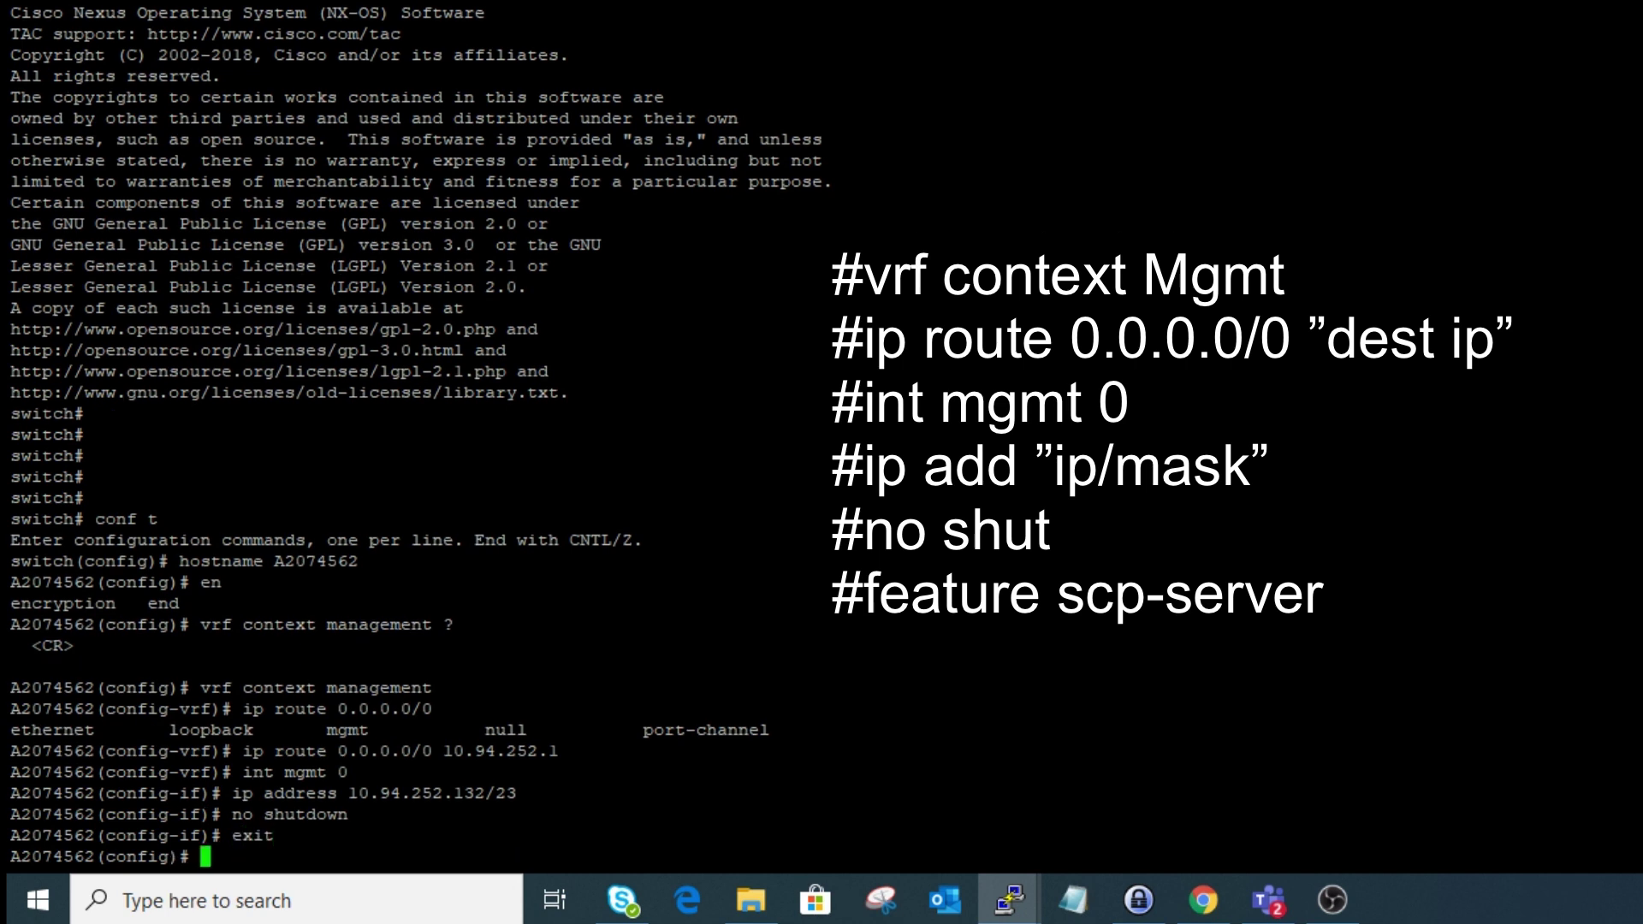
- Enable the scp-server feature
{"action": "type", "text": "fe"}
{"action": "key", "text": "Tab"}
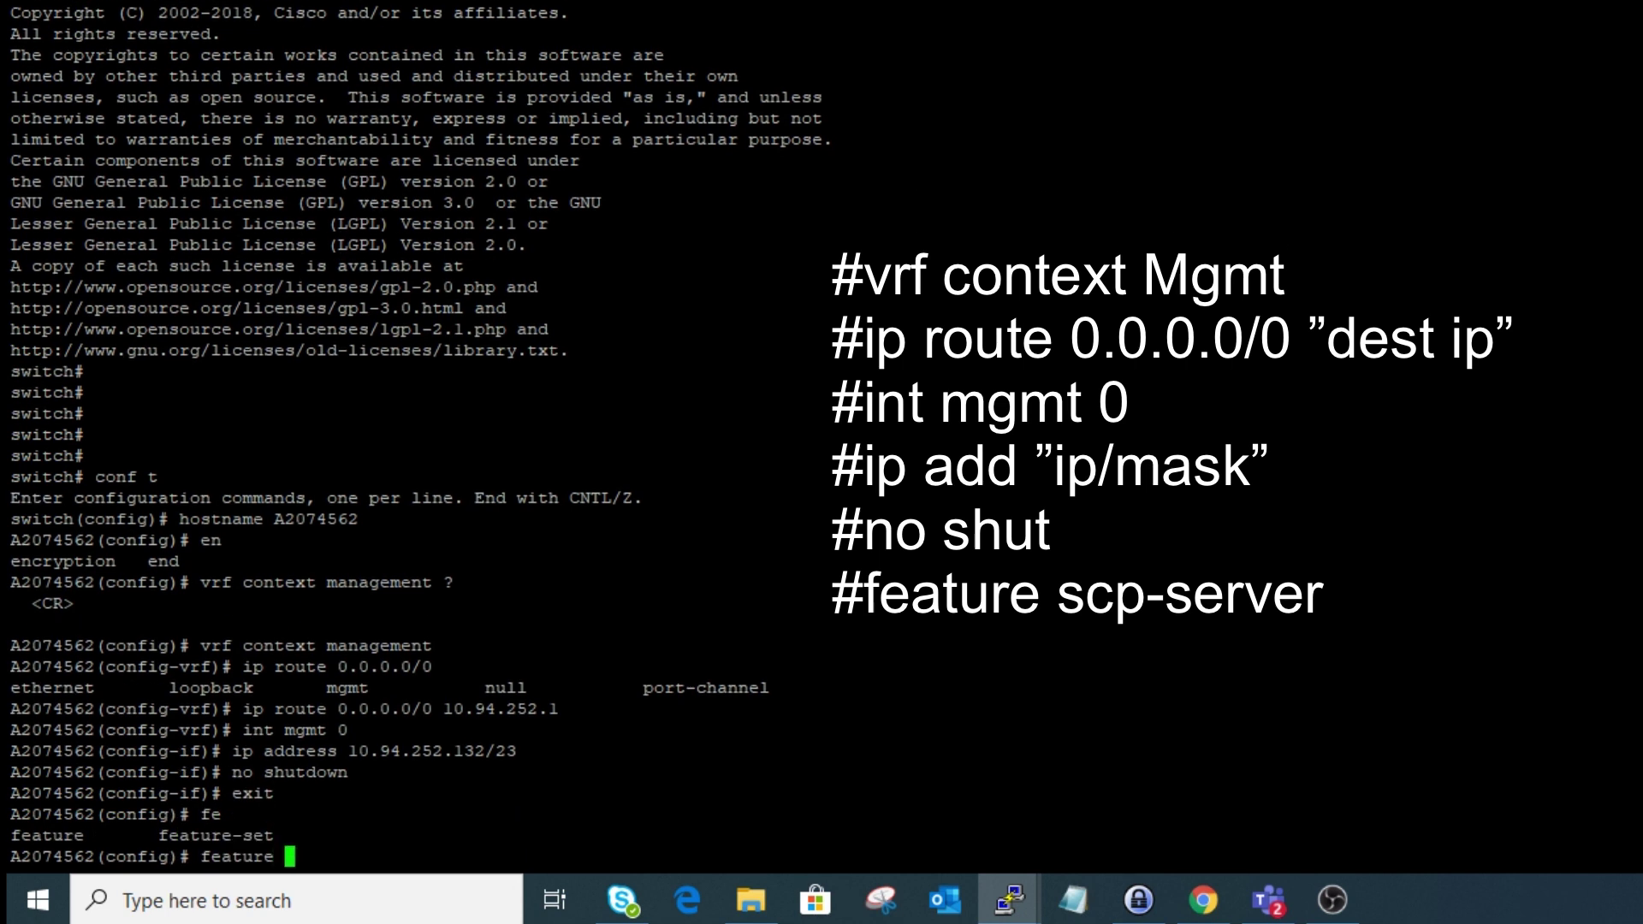
{"action": "type", "text": "scp"}
{"action": "key", "text": "Tab"}
{"action": "key", "text": "Return"}
- Leave configuration mode and ping 10.94.252.132 from Command Prompt, getting 3 of 4 replies
{"action": "type", "text": "exit"}
{"action": "key", "text": "Return"}
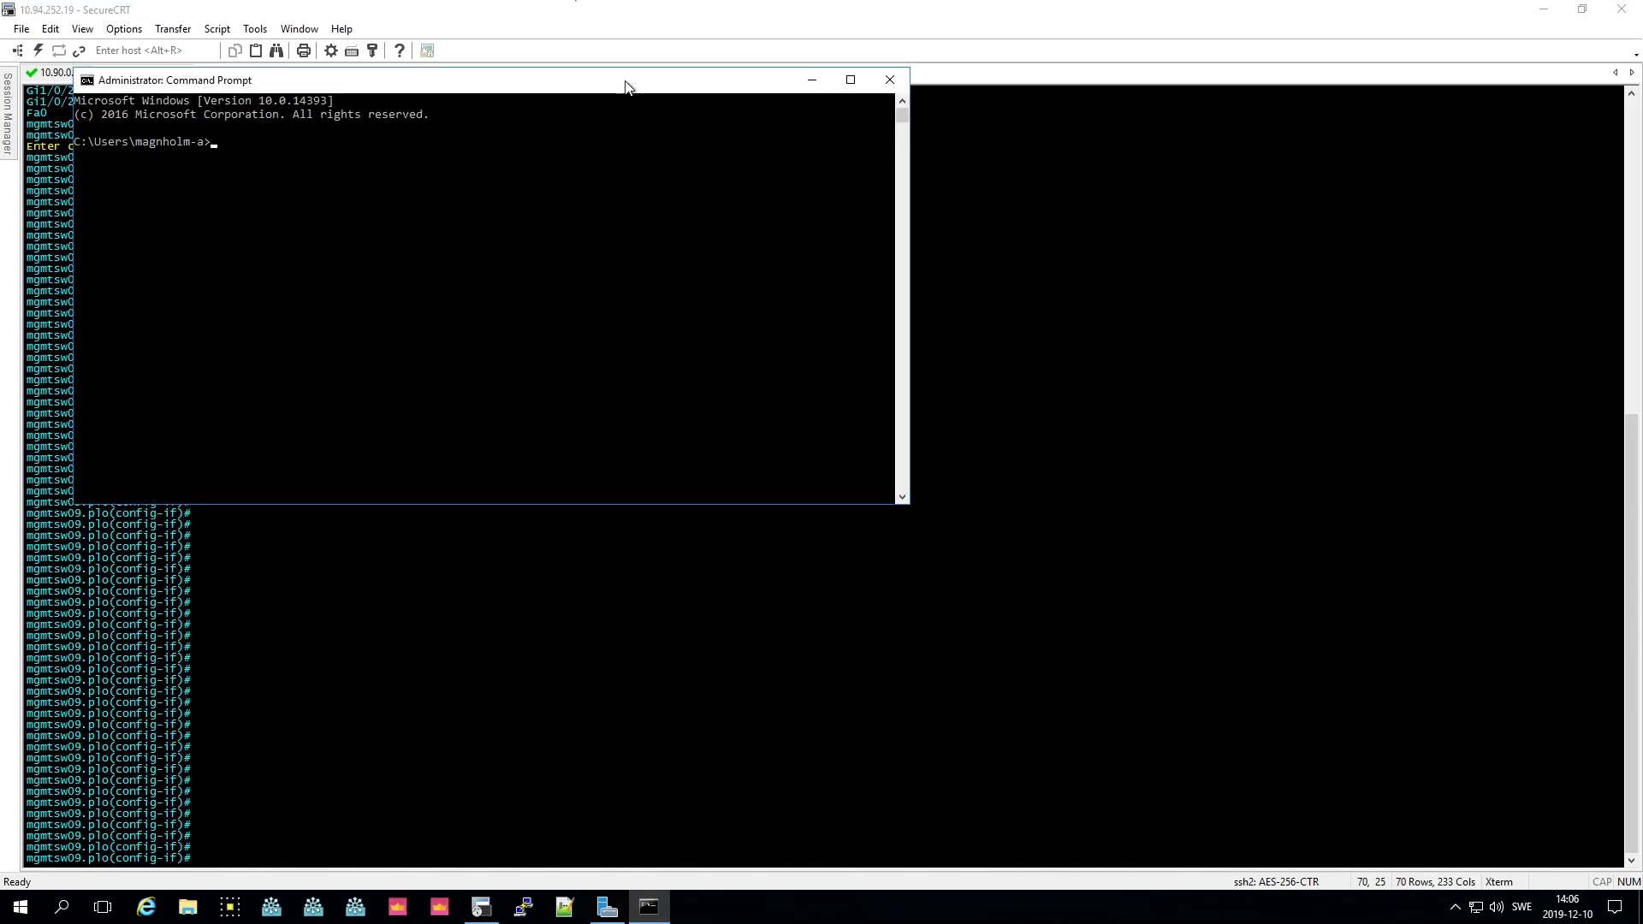
{"action": "left_click_drag", "start_coordinate": [627, 81], "coordinate": [855, 227]}
{"action": "type", "text": "ping "}
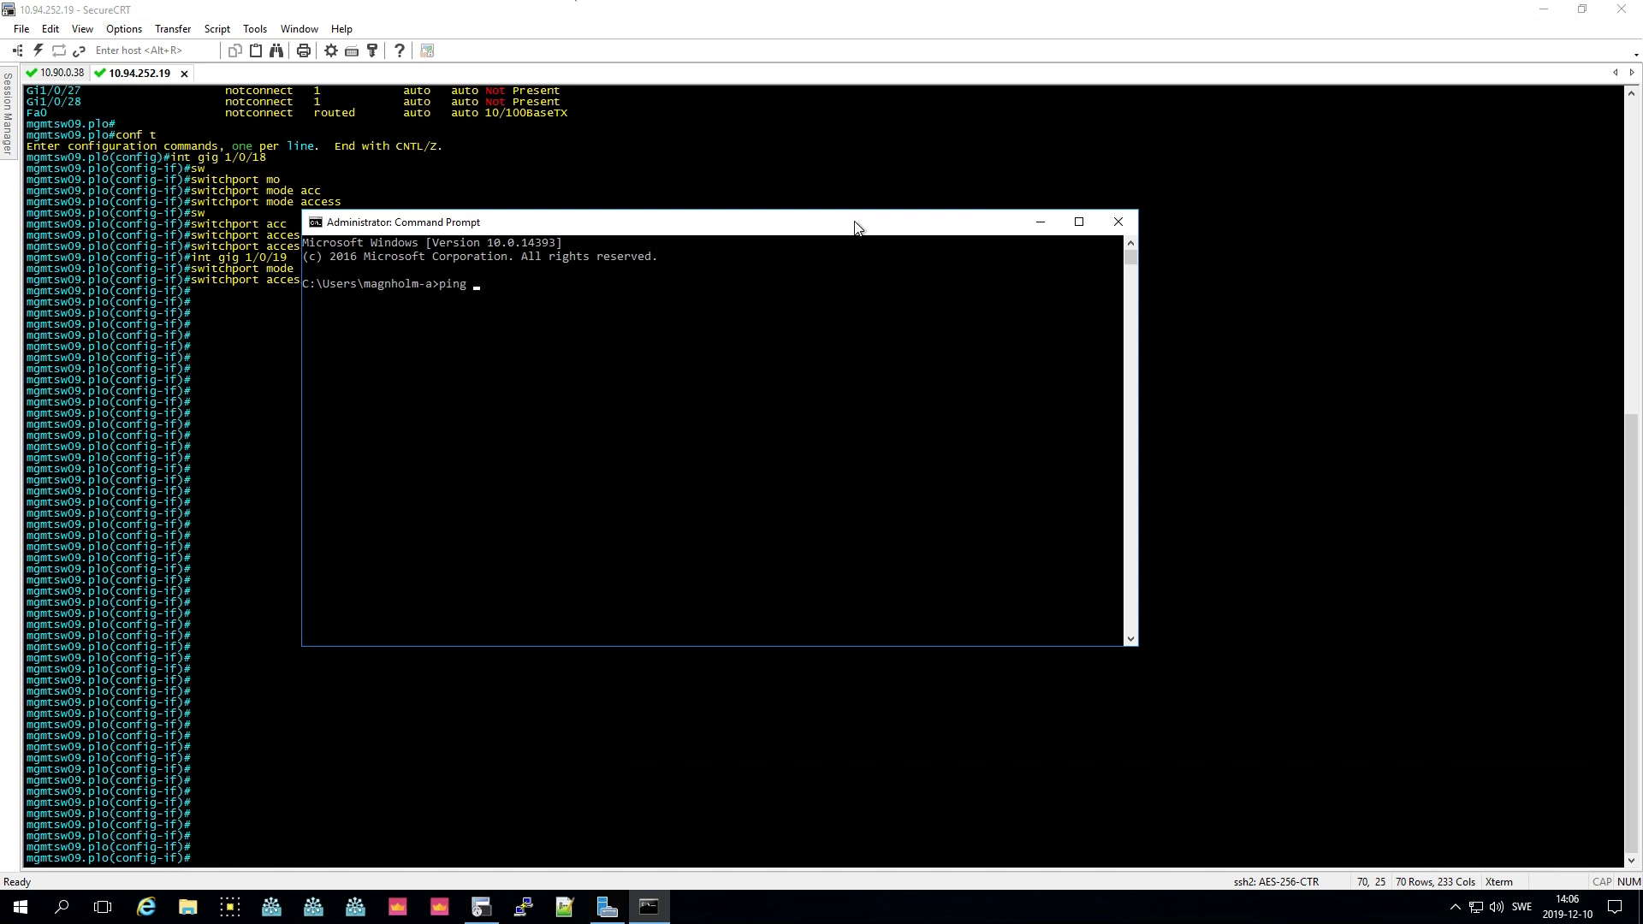
{"action": "type", "text": "10.94.252.132"}
{"action": "key", "text": "Return"}
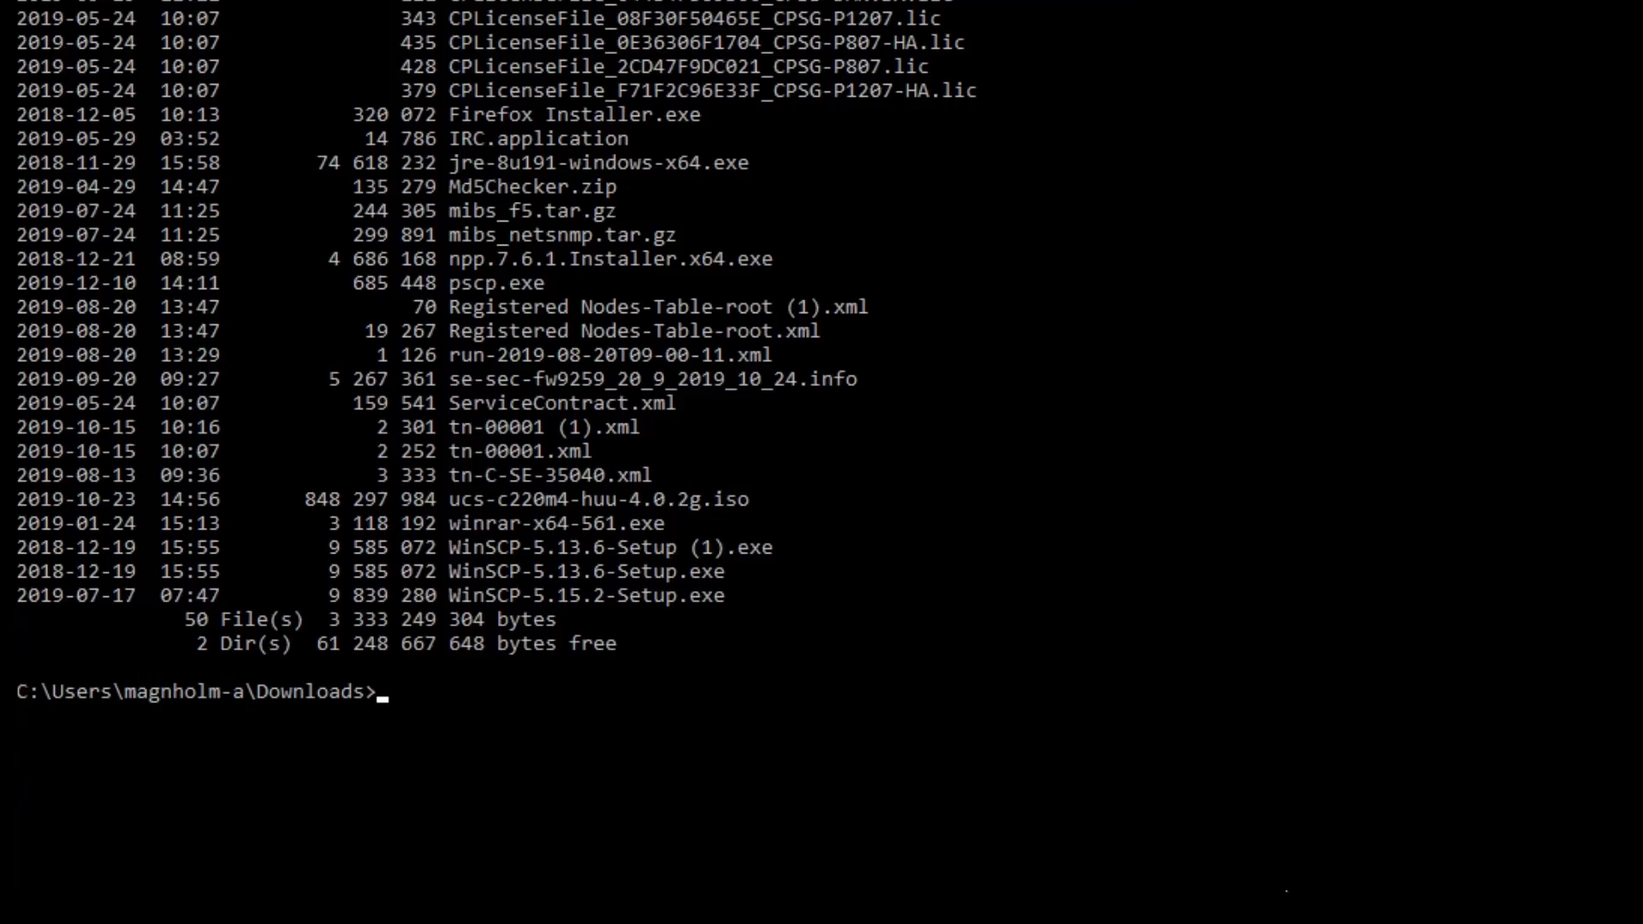
{"action": "type", "text": "pscp.exe -scp"}
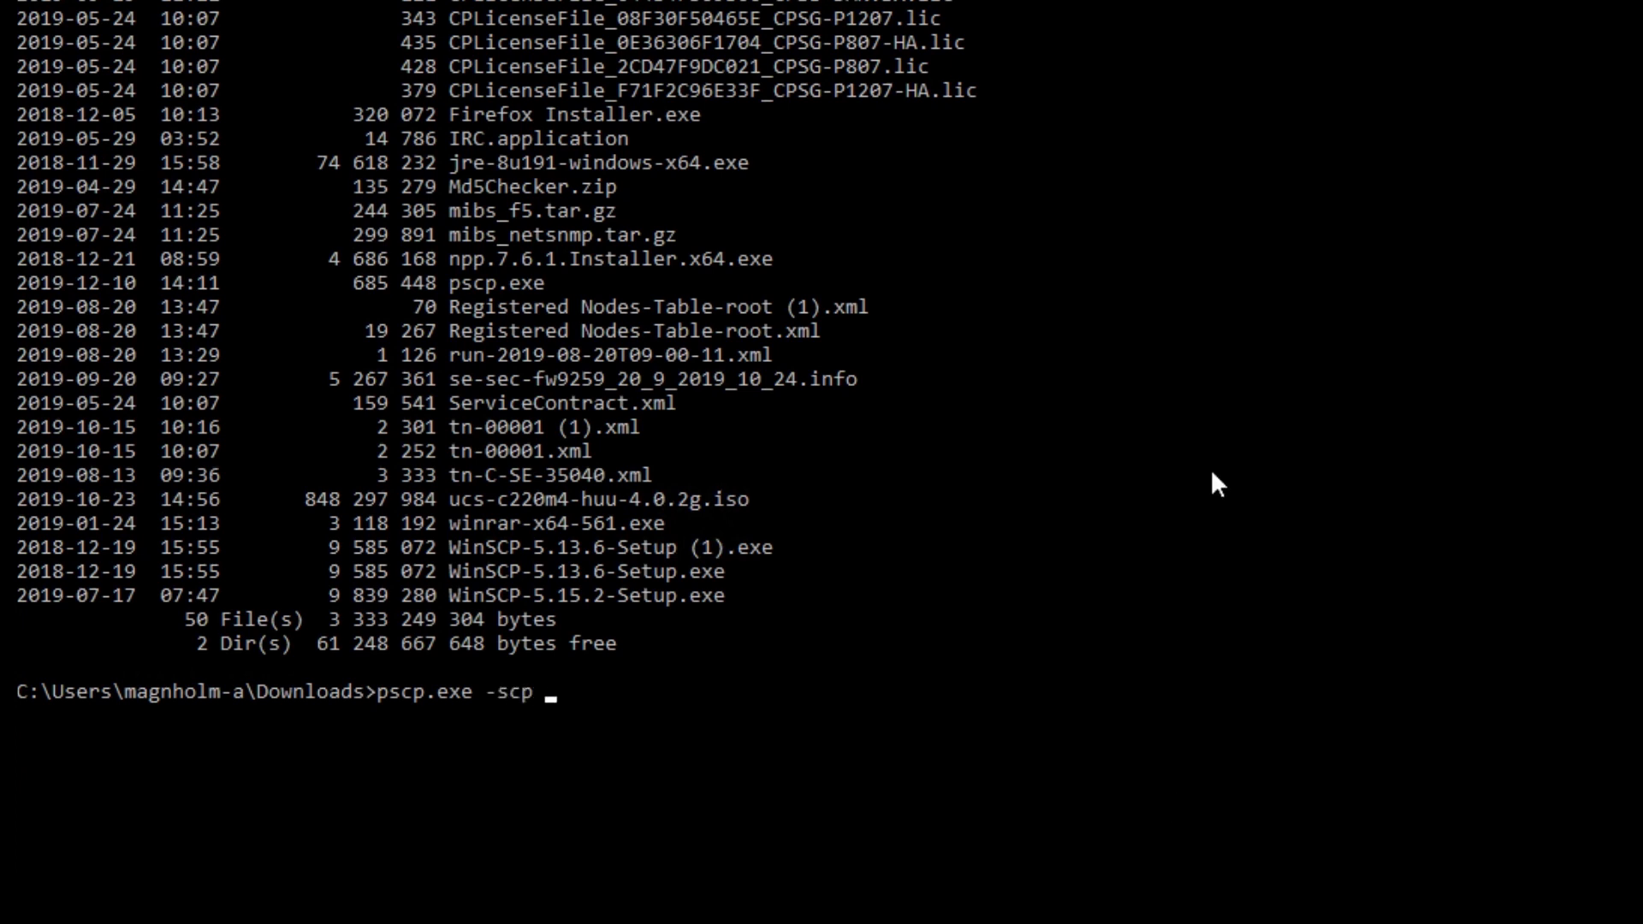
{"action": "scroll", "coordinate": [1270, 691], "scroll_direction": "down", "scroll_amount": 1}
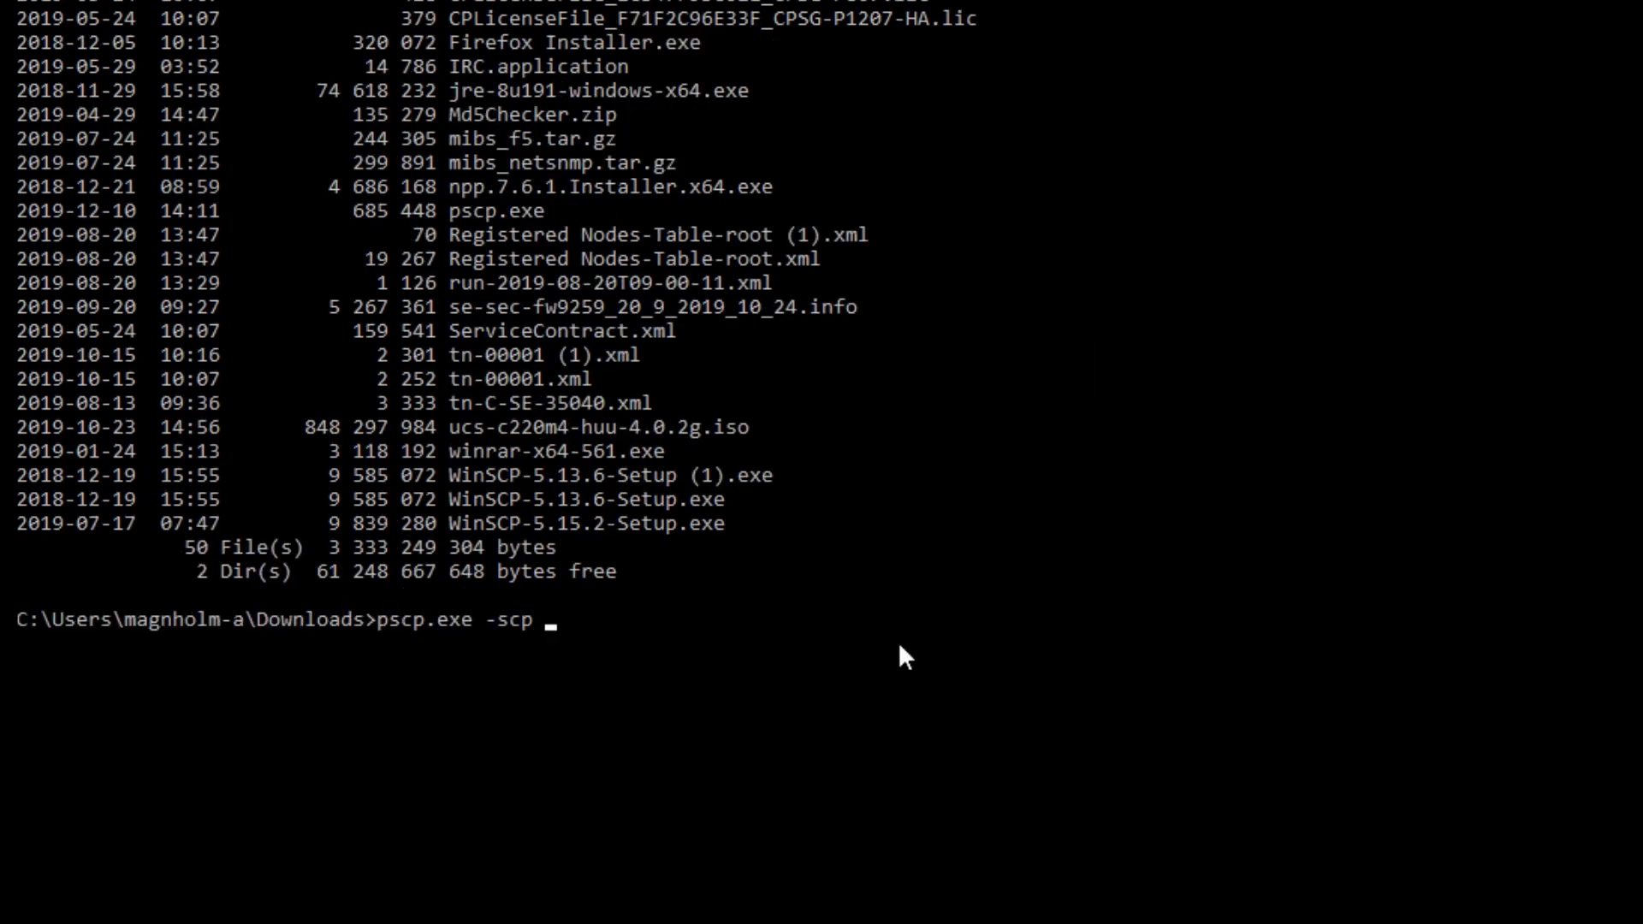
{"action": "key", "text": "Tab"}
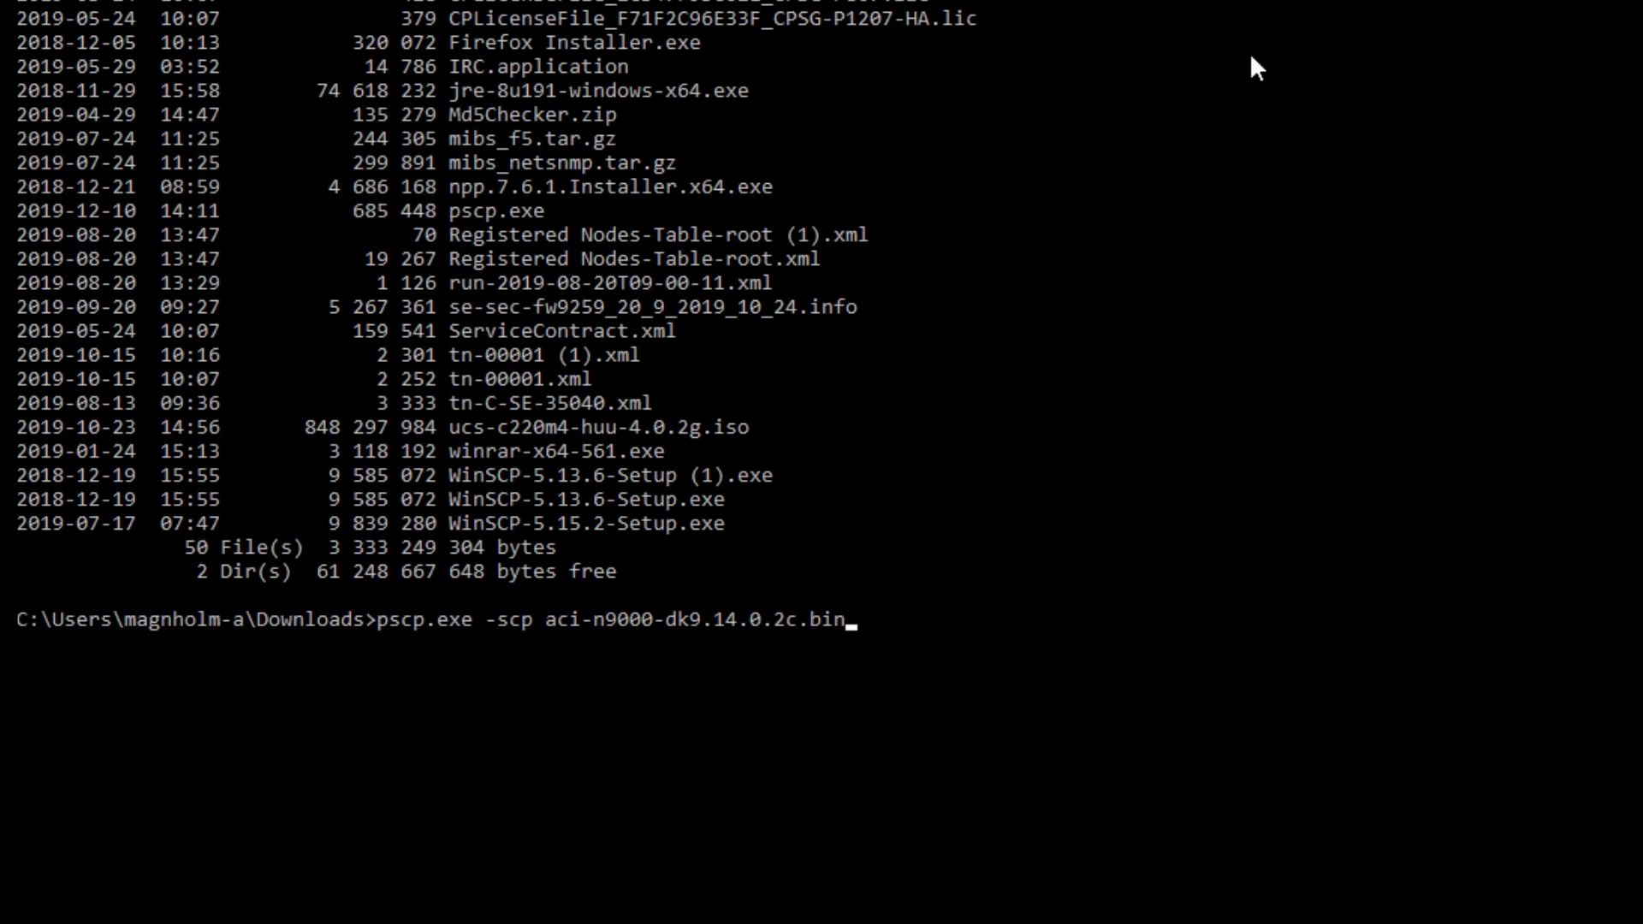
{"action": "type", "text": "admin@10.94.252.132"}
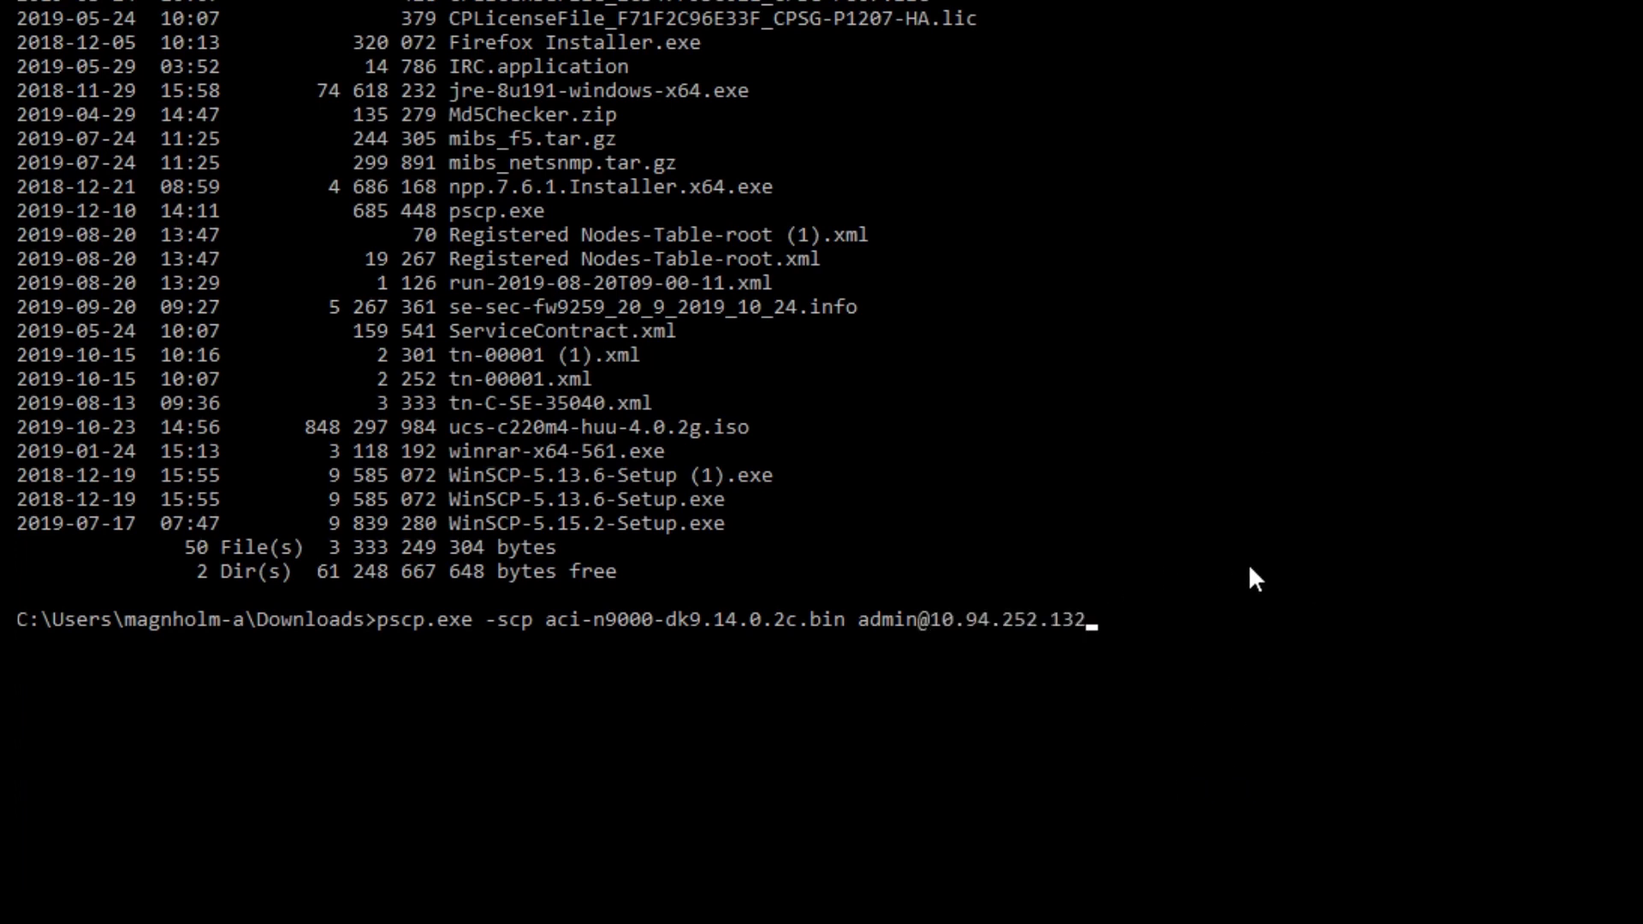
{"action": "key", "text": "Return"}
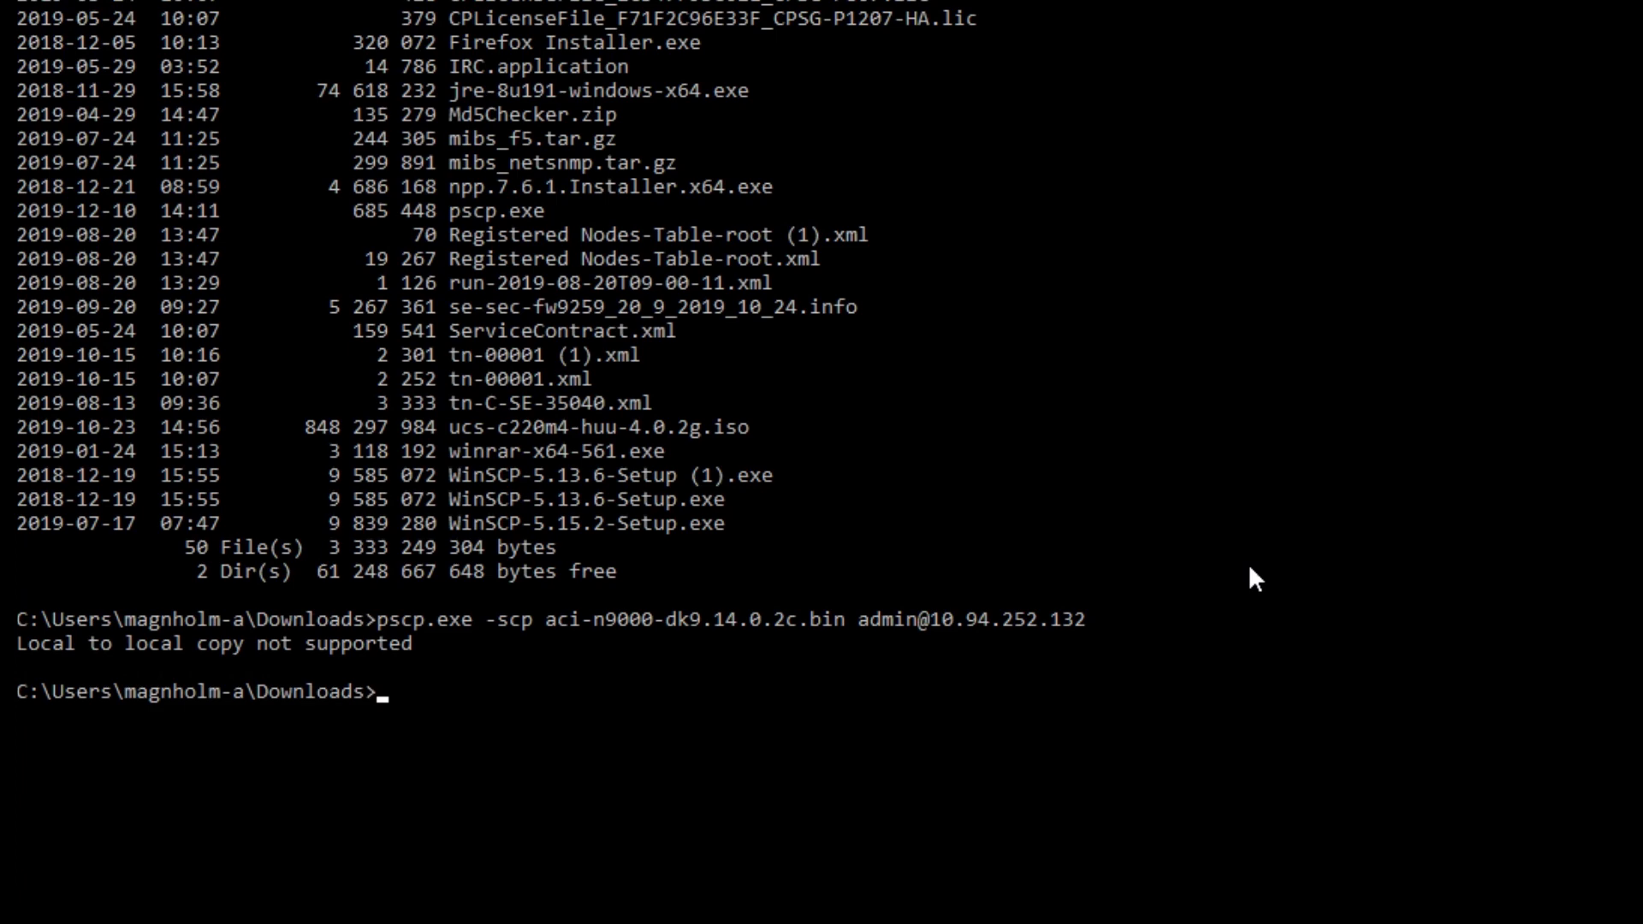
- Rerun the copy with the corrected destination, trust the host key, and enter the password
{"action": "key", "text": "Up"}
{"action": "type", "text": ":"}
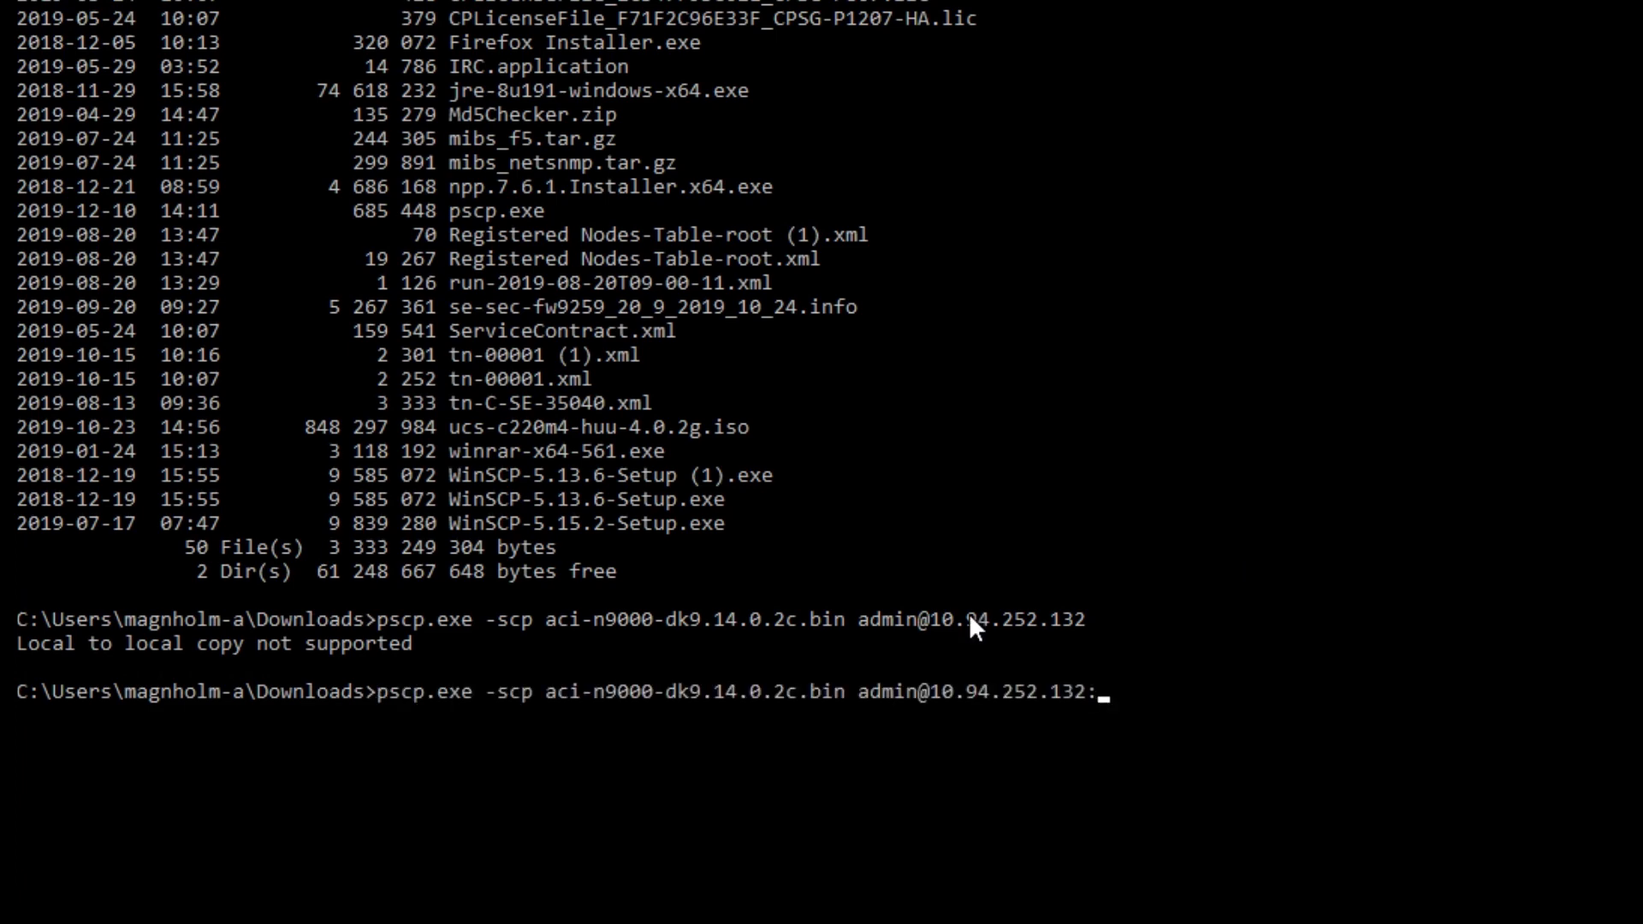
{"action": "key", "text": "Return"}
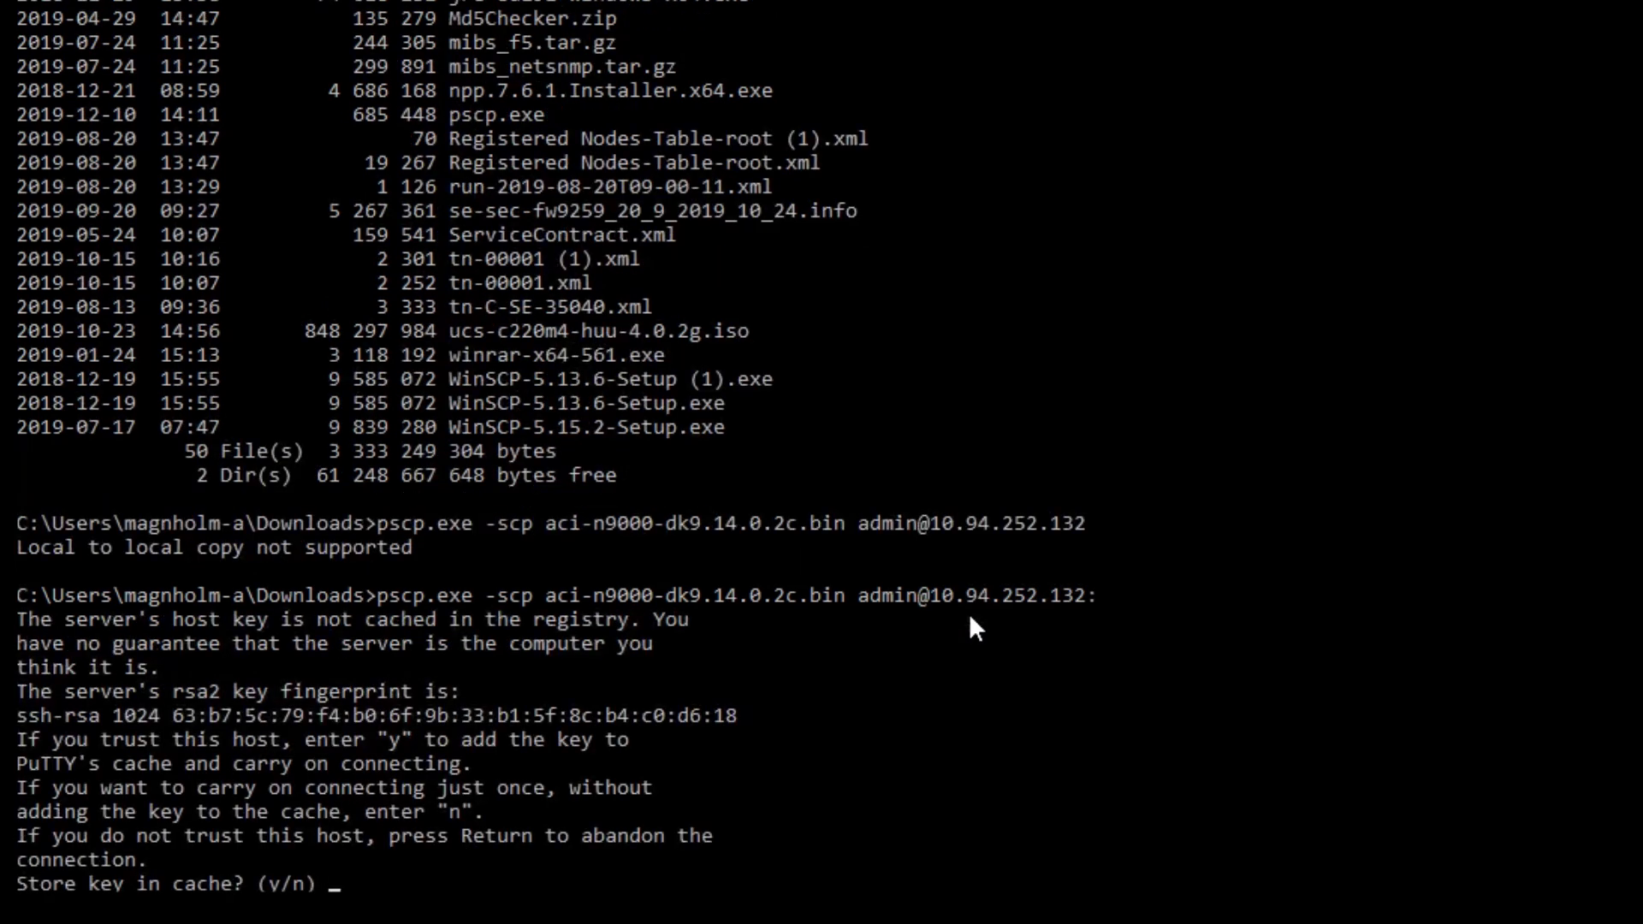
{"action": "type", "text": "y"}
{"action": "key", "text": "Return"}
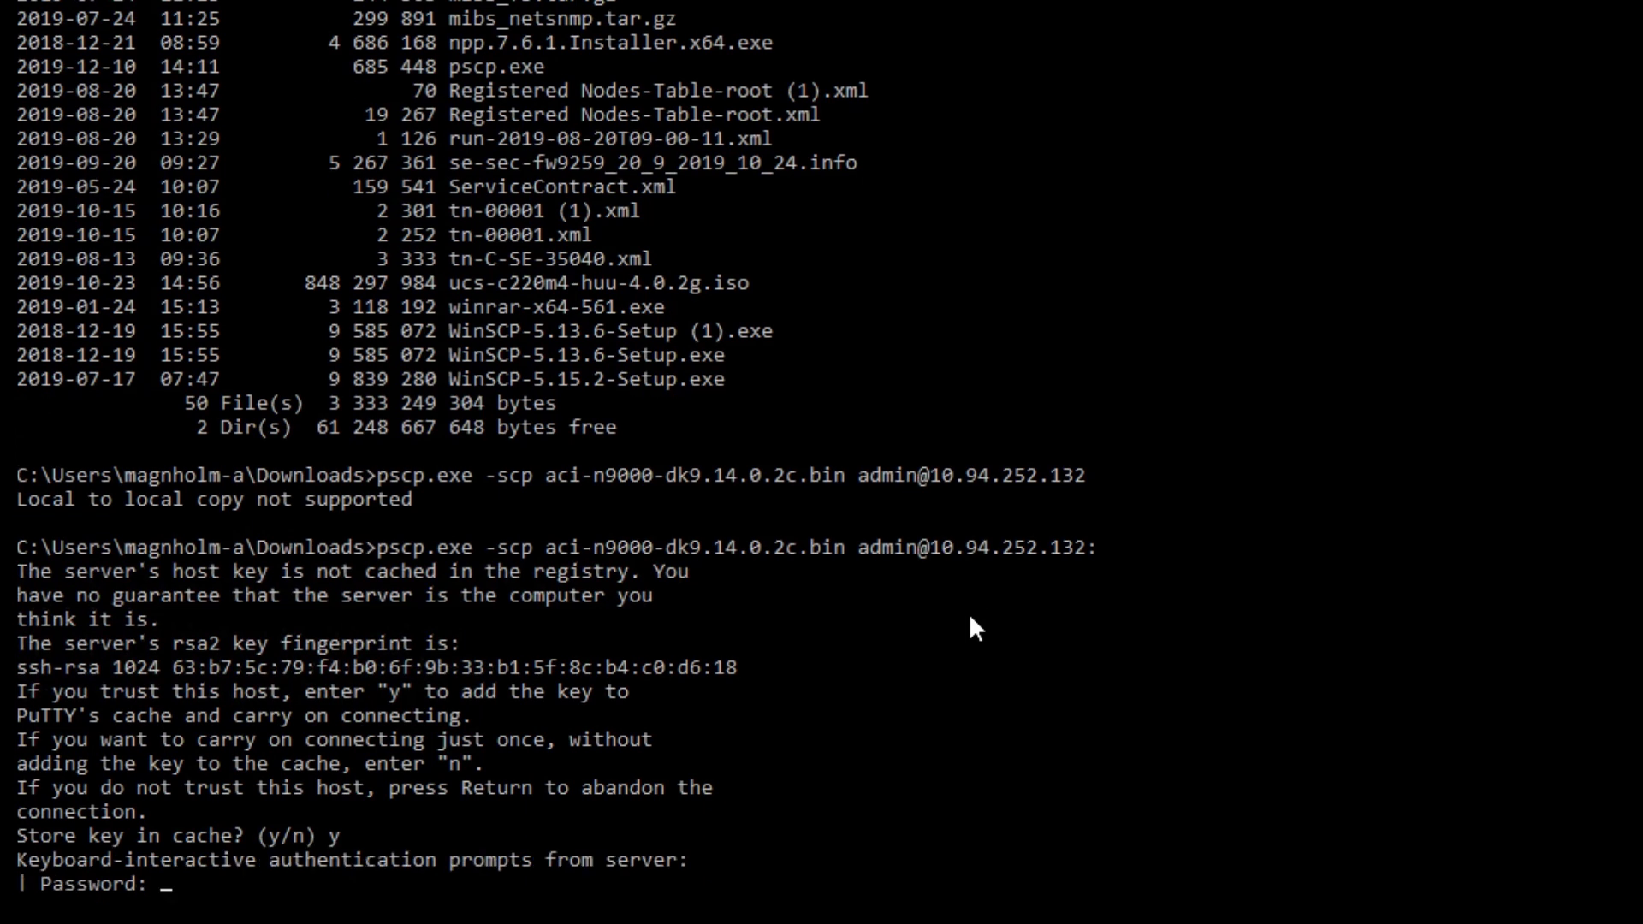
{"action": "key", "text": "Return"}
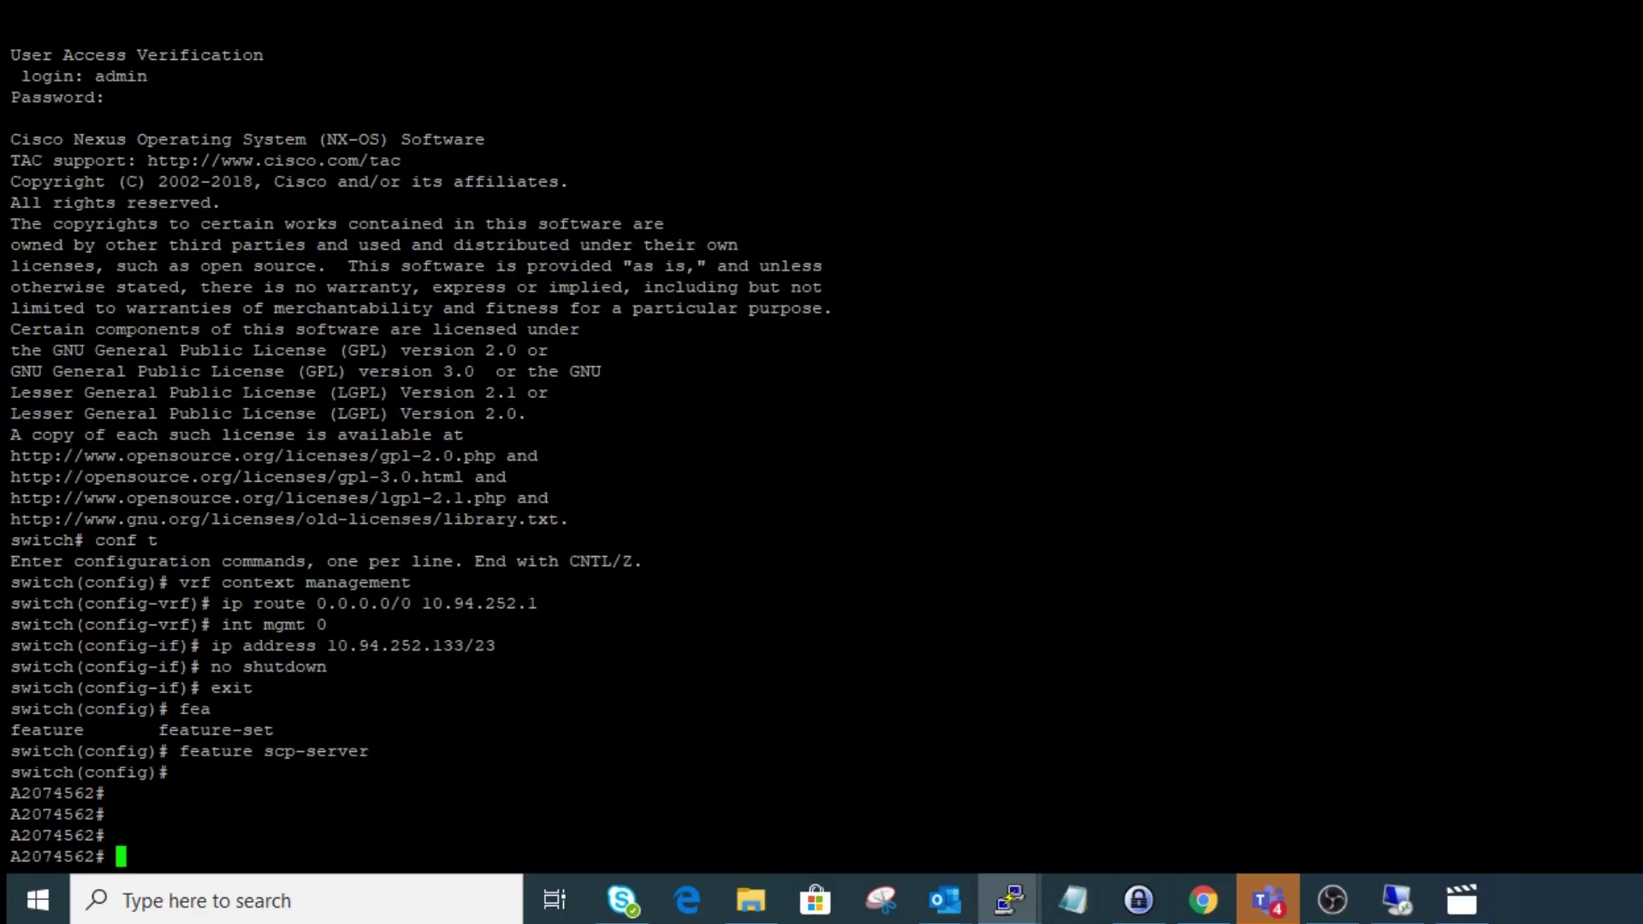
- Remove the NX-OS boot variable with no boot nxos and save to startup-config
{"action": "key", "text": "Return"}
{"action": "key", "text": "Return"}
{"action": "key", "text": "Return"}
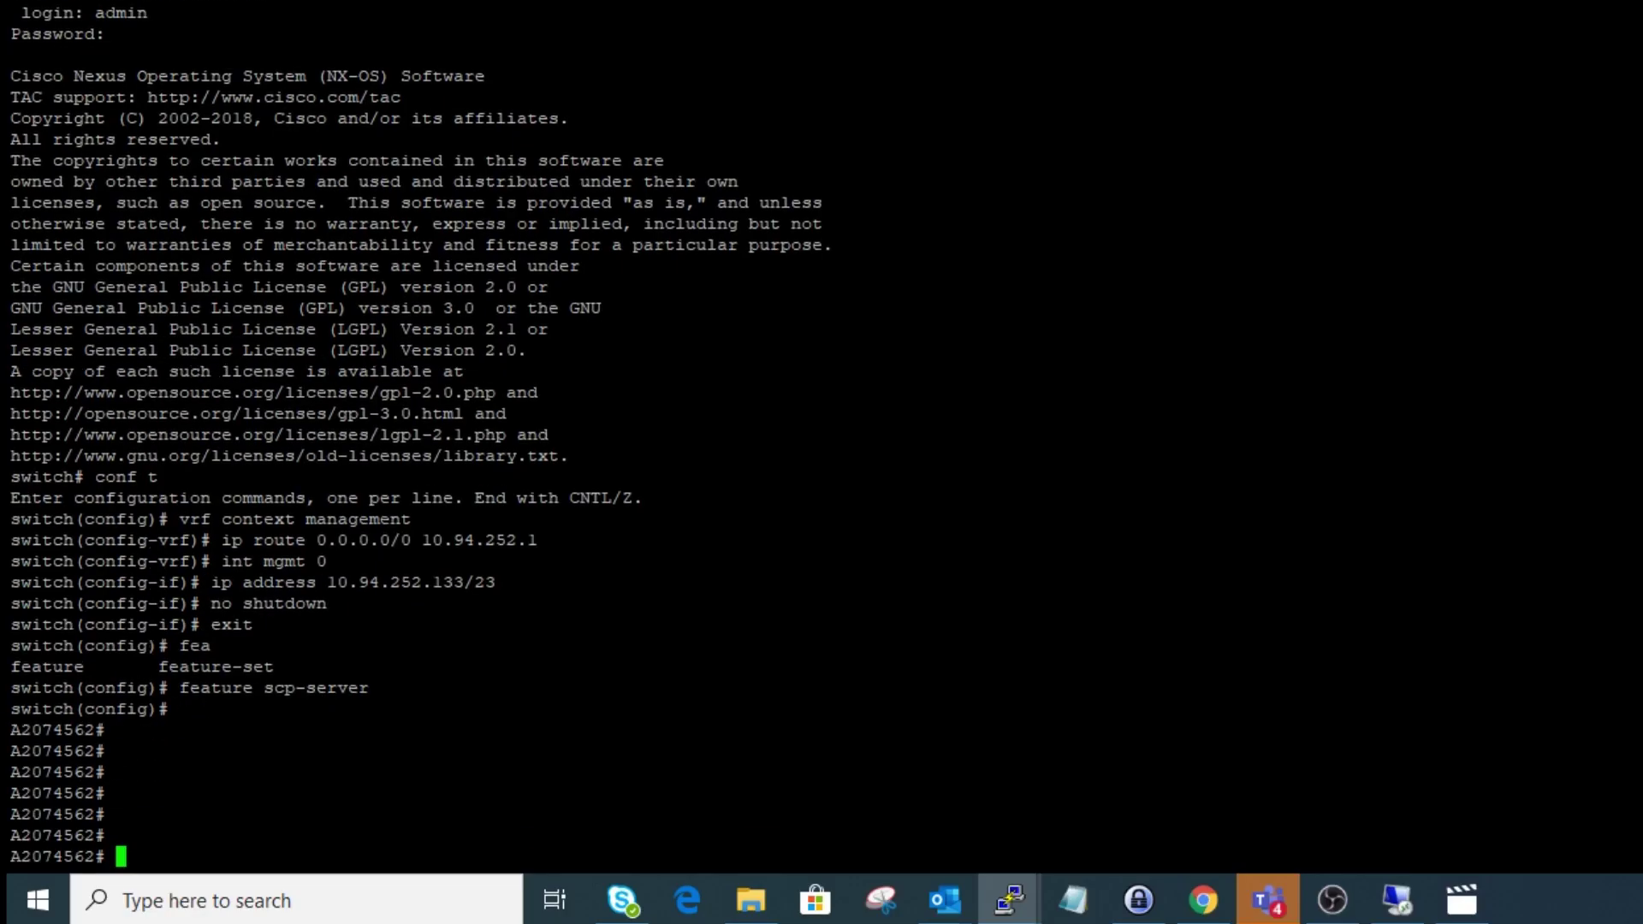
{"action": "type", "text": "conf t"}
{"action": "key", "text": "Return"}
{"action": "type", "text": "no bo"}
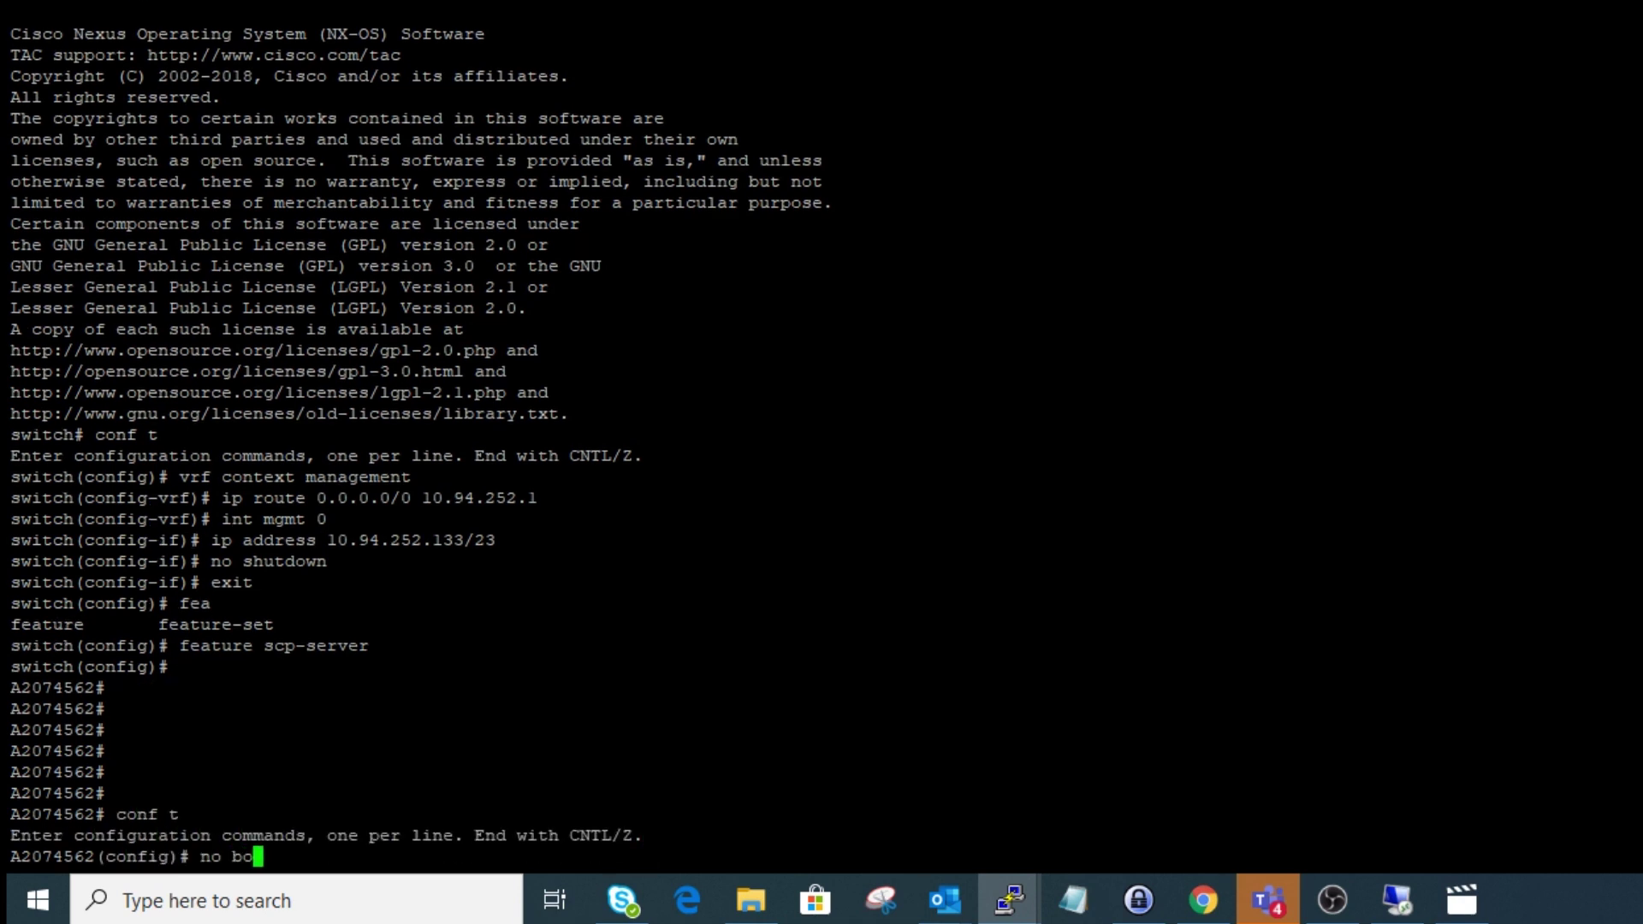
{"action": "type", "text": "ot nxos"}
{"action": "key", "text": "Return"}
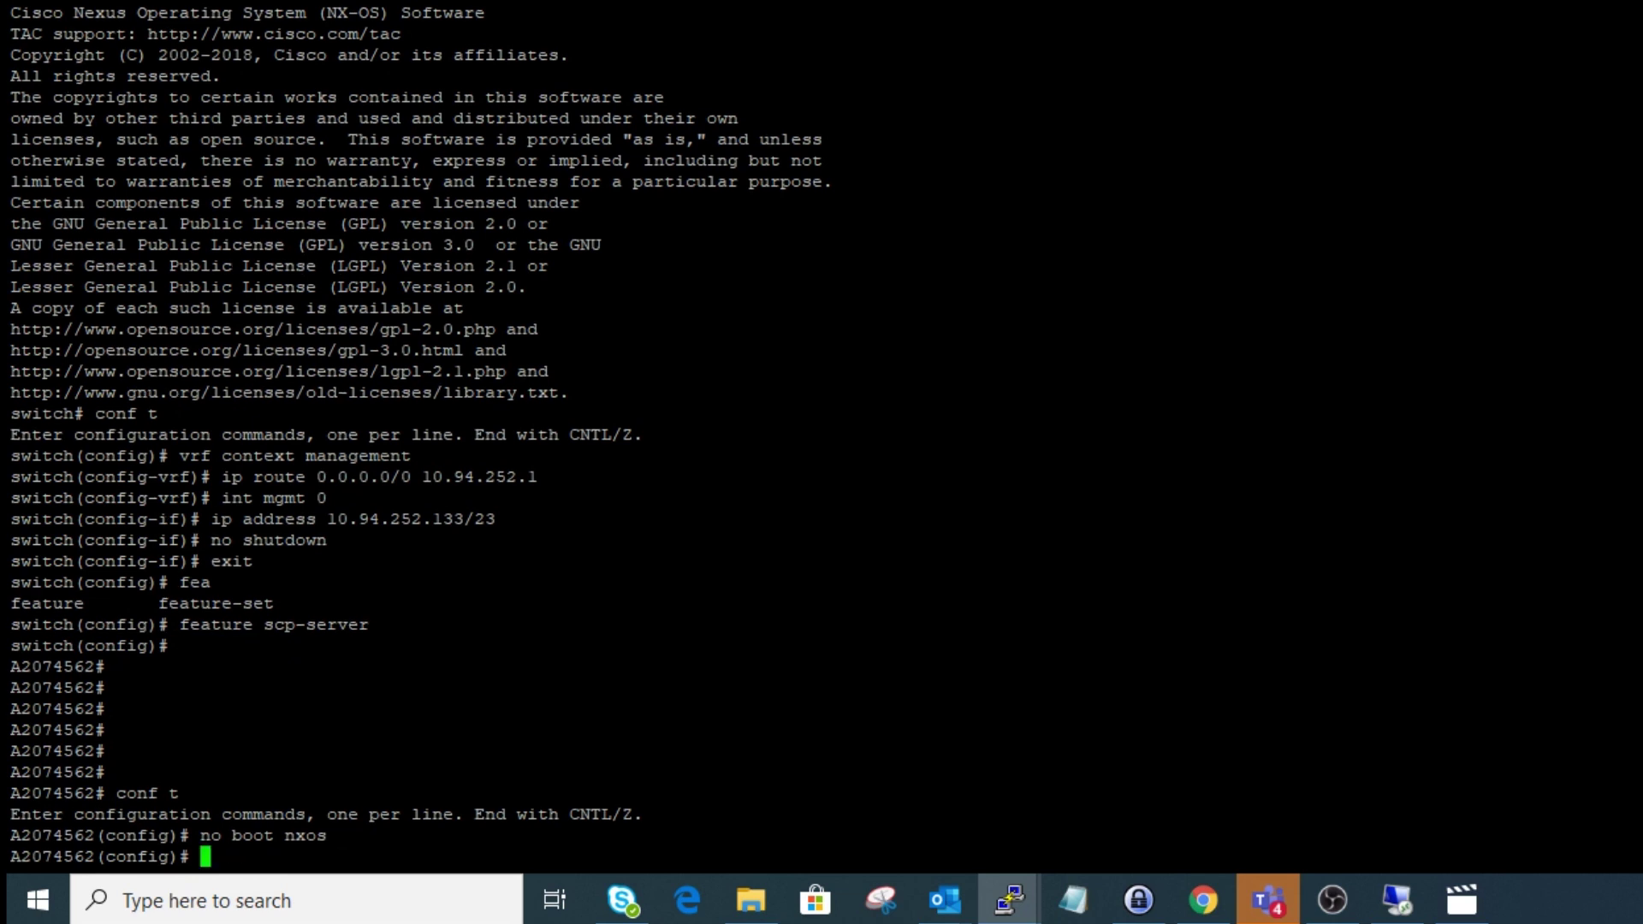
{"action": "type", "text": "end"}
{"action": "key", "text": "Return"}
{"action": "type", "text": "copy run st"}
{"action": "key", "text": "Tab"}
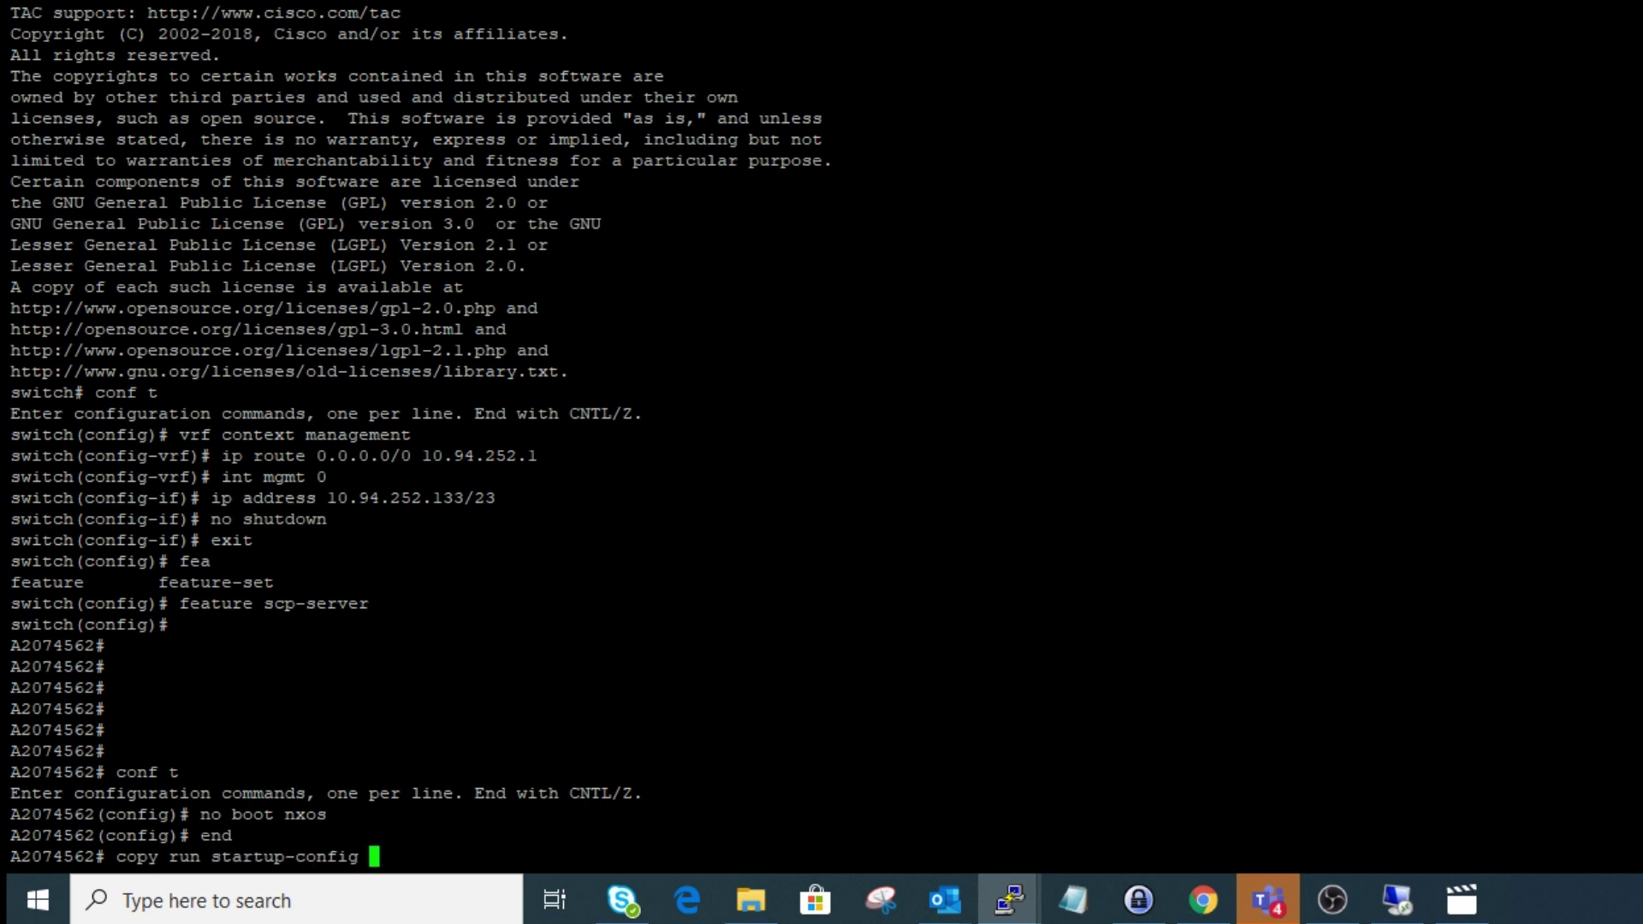
{"action": "key", "text": "Return"}
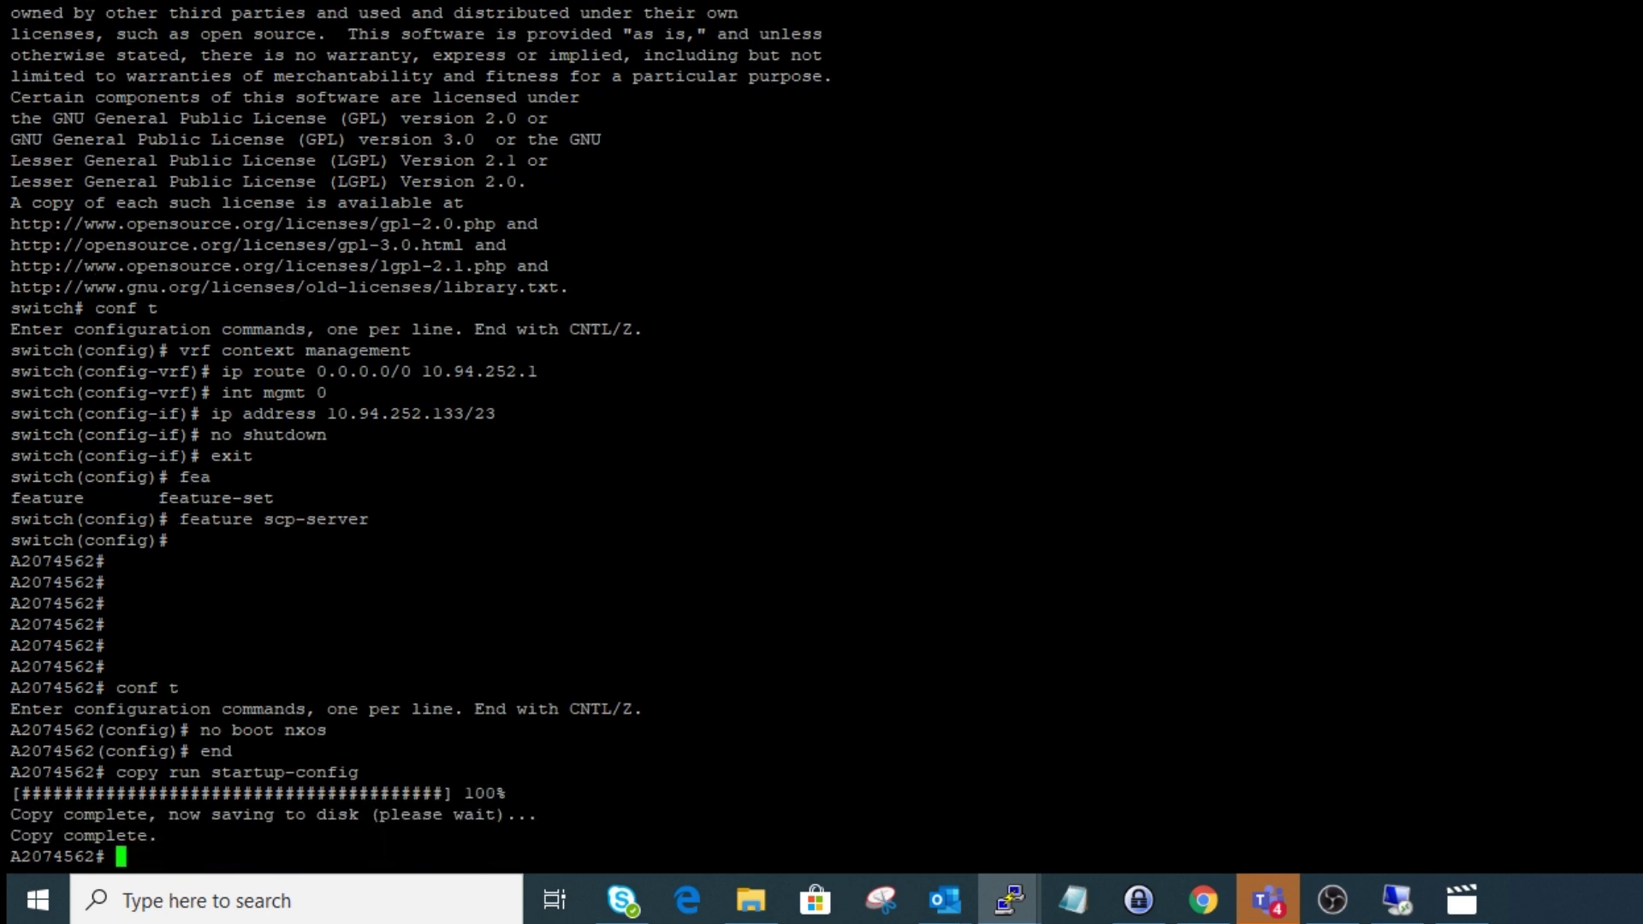
- Re-enter configuration mode and check the options for boot aci bootflash:
{"action": "type", "text": "conf t"}
{"action": "key", "text": "Return"}
{"action": "type", "text": "boot "}
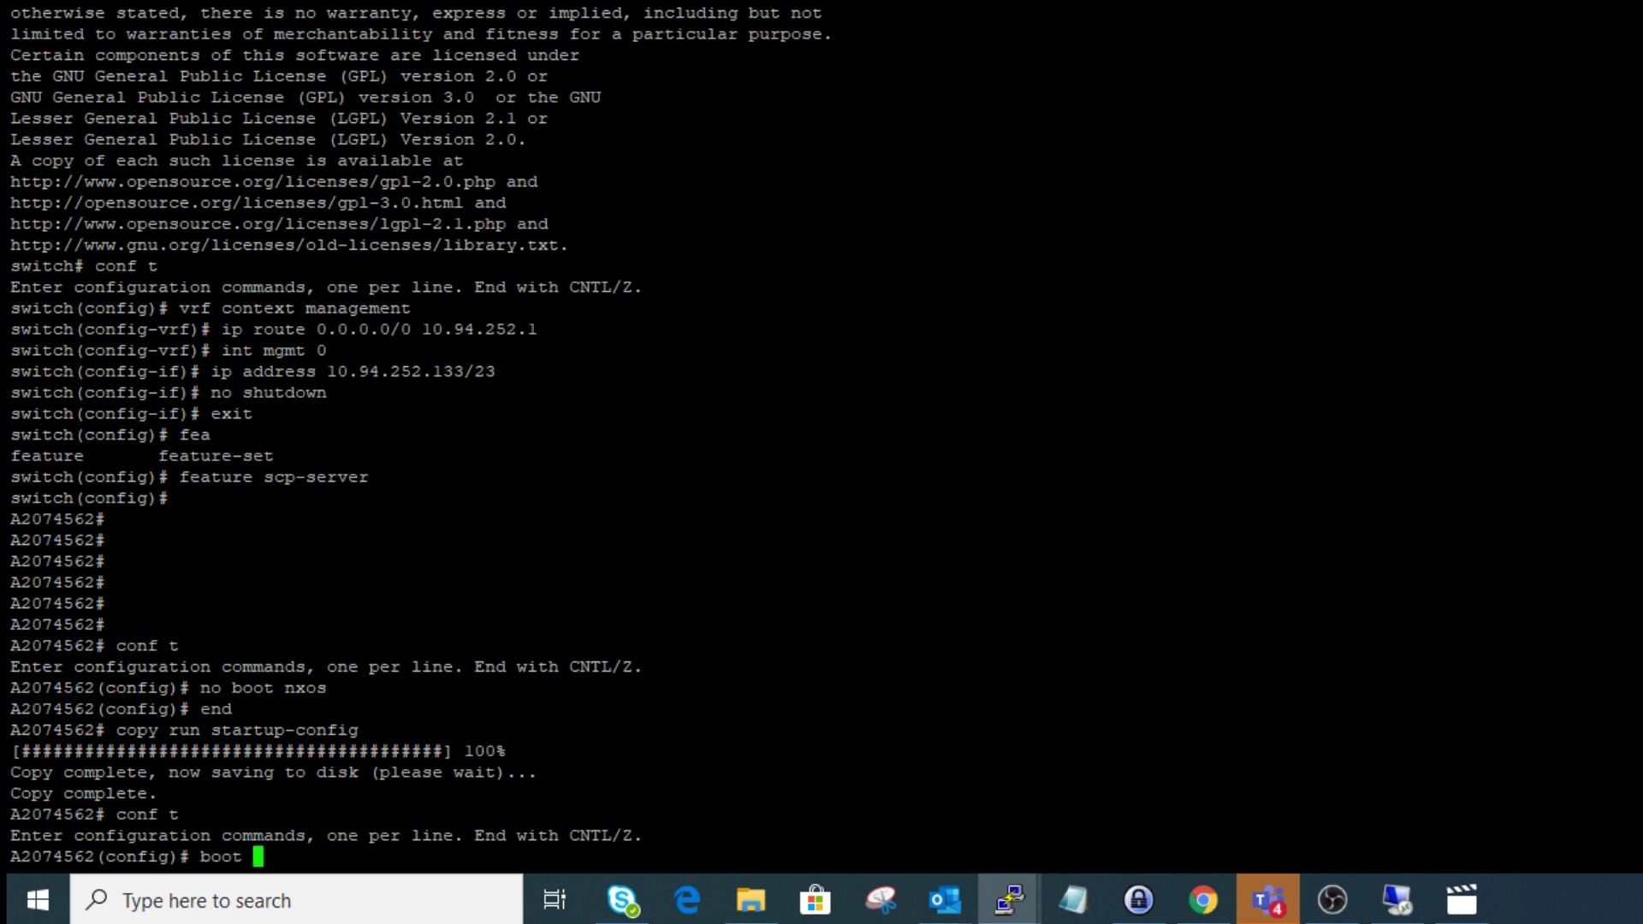
{"action": "type", "text": "aci bootflash:"}
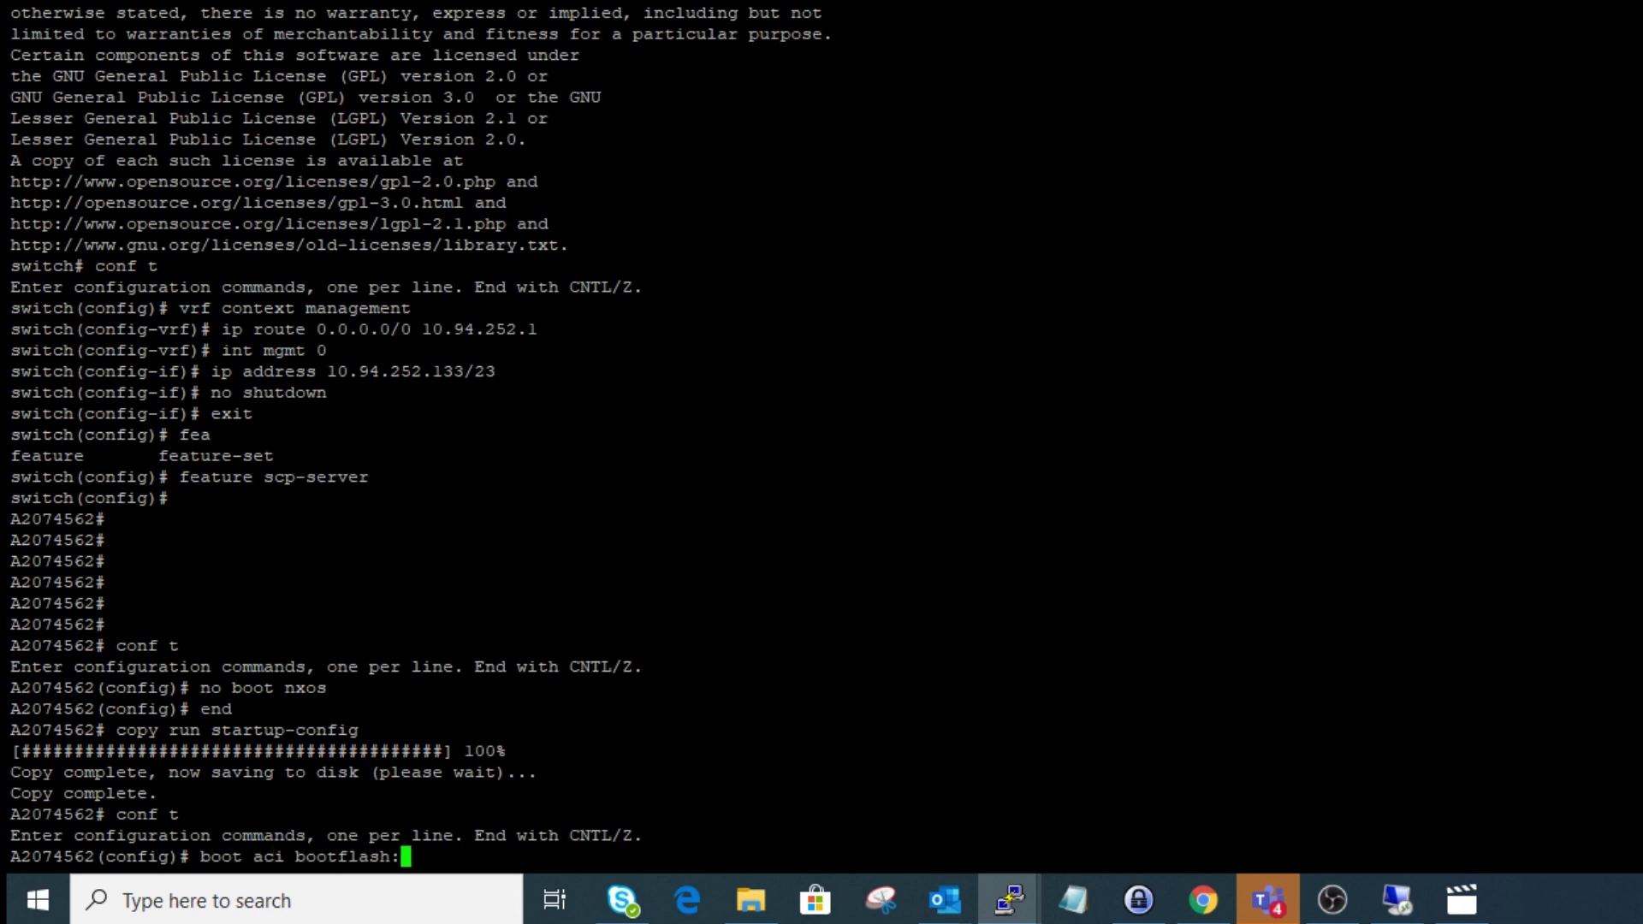
{"action": "type", "text": "?"}
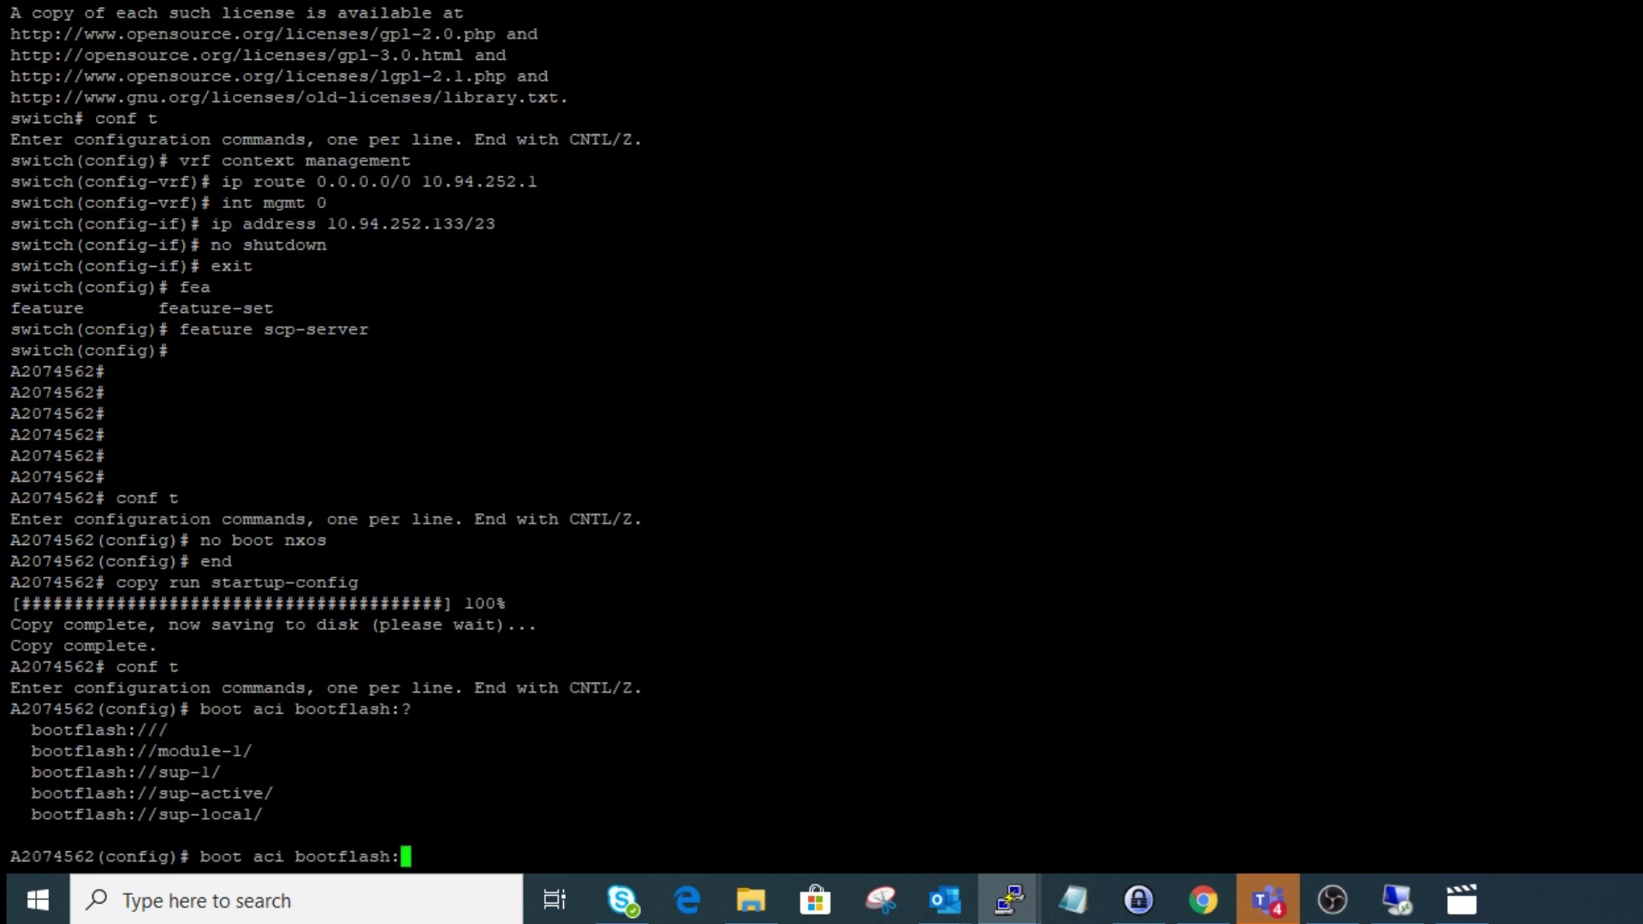
{"action": "type", "text": "di"}
{"action": "key", "text": "BackSpace"}
{"action": "key", "text": "BackSpace"}
{"action": "key", "text": "BackSpace"}
{"action": "key", "text": "BackSpace"}
{"action": "key", "text": "BackSpace"}
{"action": "key", "text": "BackSpace"}
{"action": "key", "text": "BackSpace"}
{"action": "key", "text": "BackSpace"}
{"action": "key", "text": "BackSpace"}
{"action": "key", "text": "BackSpace"}
{"action": "key", "text": "BackSpace"}
{"action": "key", "text": "BackSpace"}
{"action": "key", "text": "BackSpace"}
{"action": "key", "text": "BackSpace"}
{"action": "key", "text": "BackSpace"}
{"action": "key", "text": "BackSpace"}
{"action": "key", "text": "BackSpace"}
{"action": "key", "text": "BackSpace"}
{"action": "key", "text": "BackSpace"}
{"action": "key", "text": "BackSpace"}
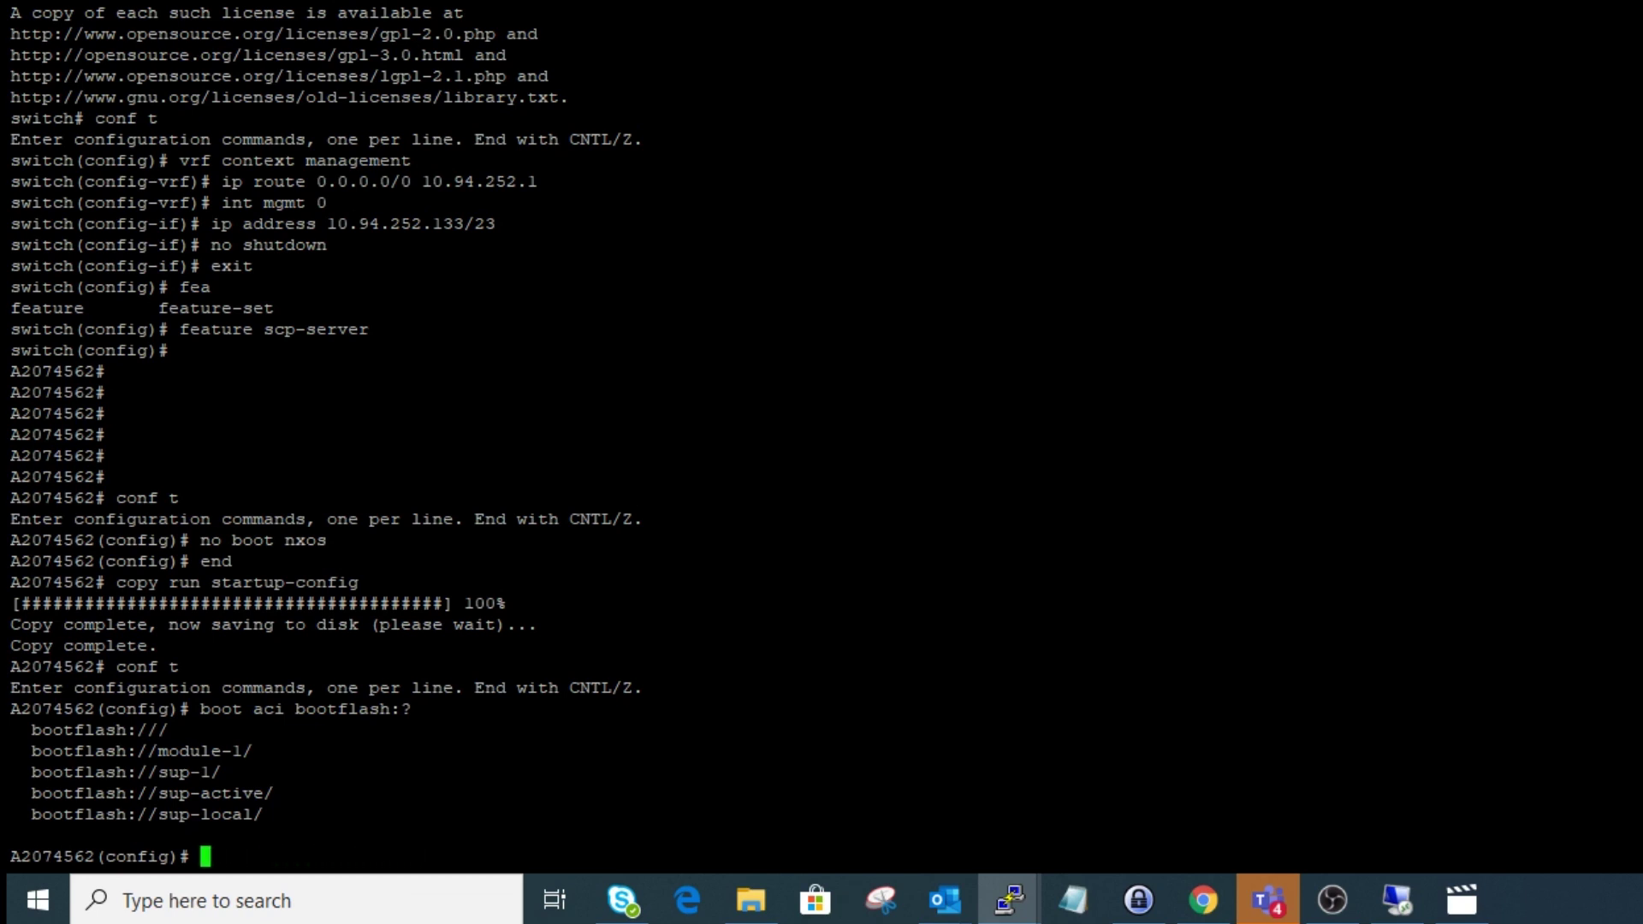
- Set the boot image to bootflash:aci-n9000-dk9.14.0.2c.bin, confirming the ACI boot change
{"action": "type", "text": "dir bootflash:"}
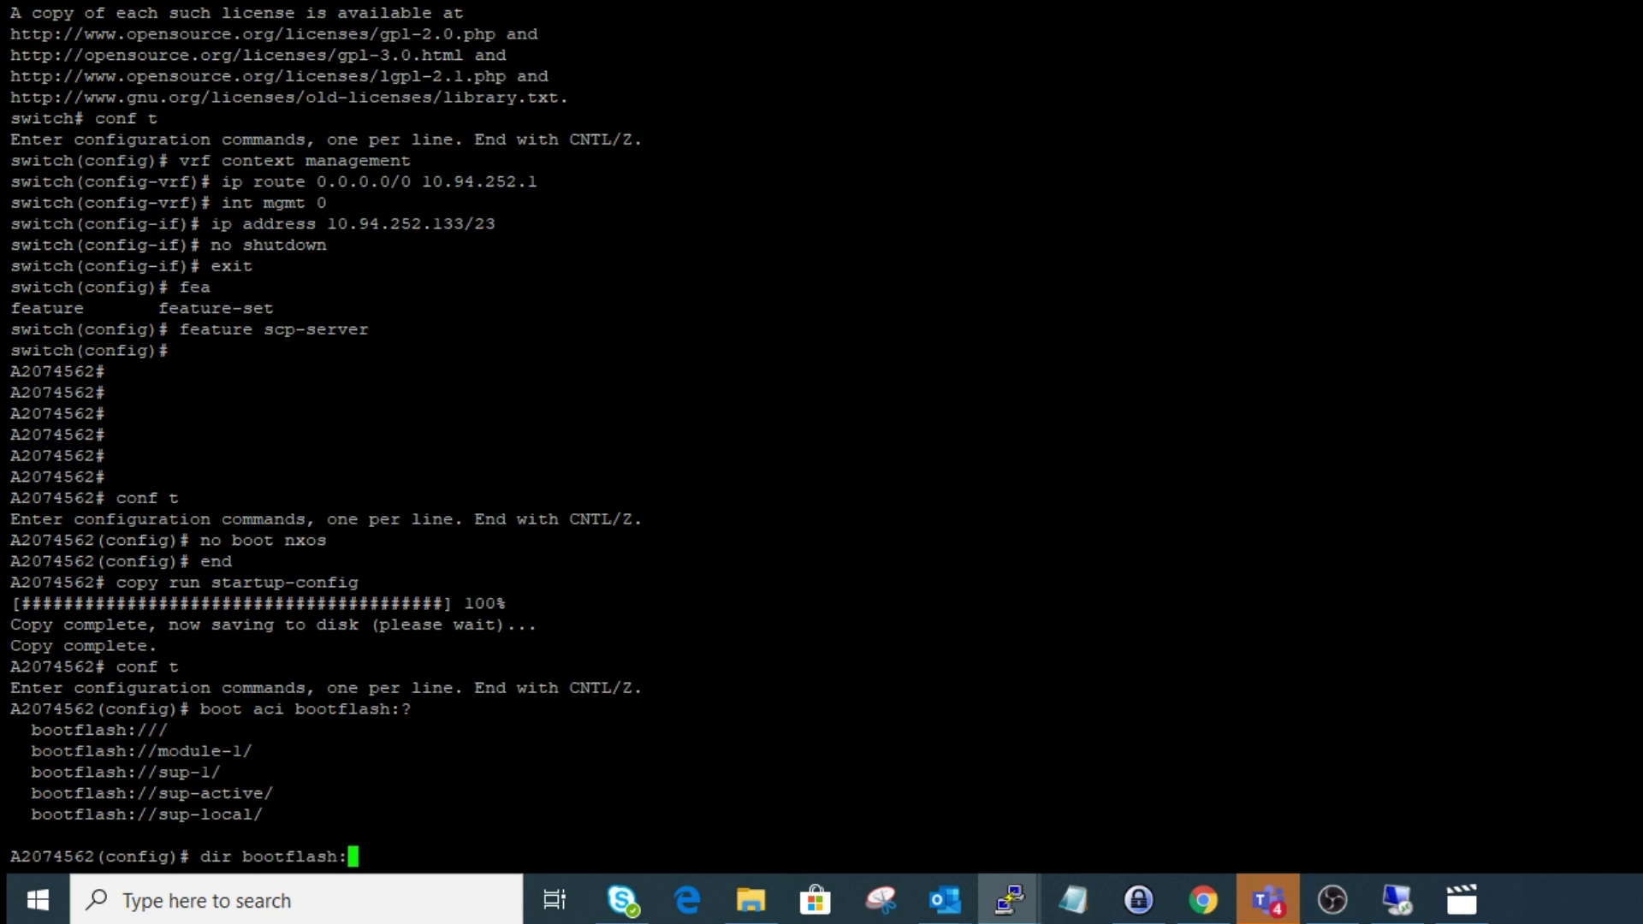
{"action": "key", "text": "Return"}
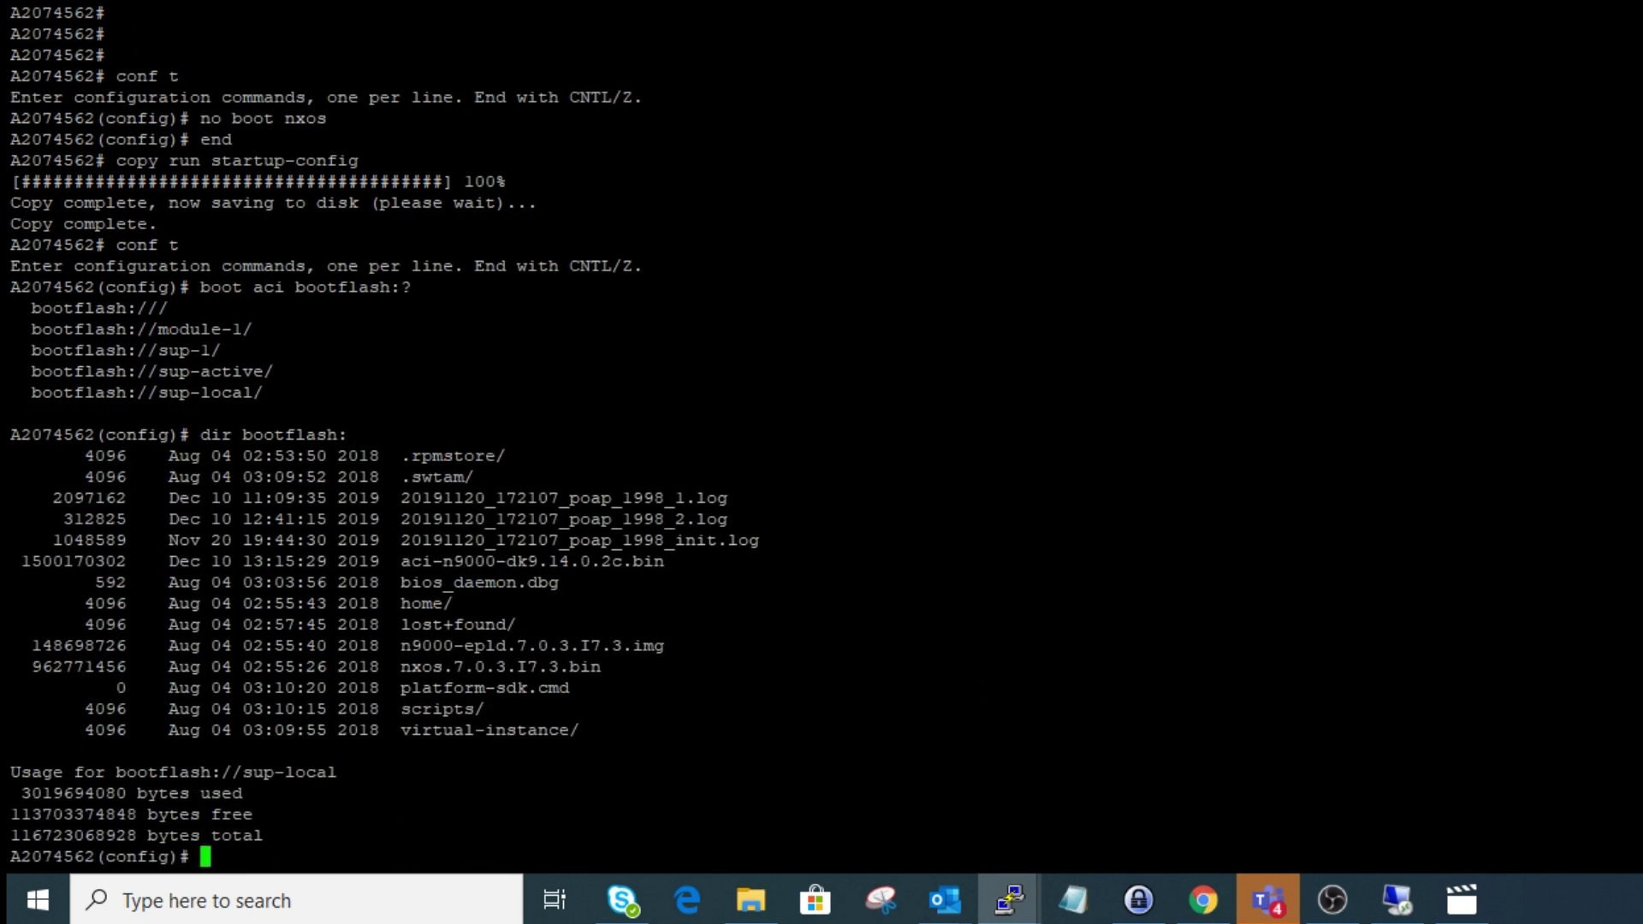
{"action": "type", "text": "boot aci bootflash:"}
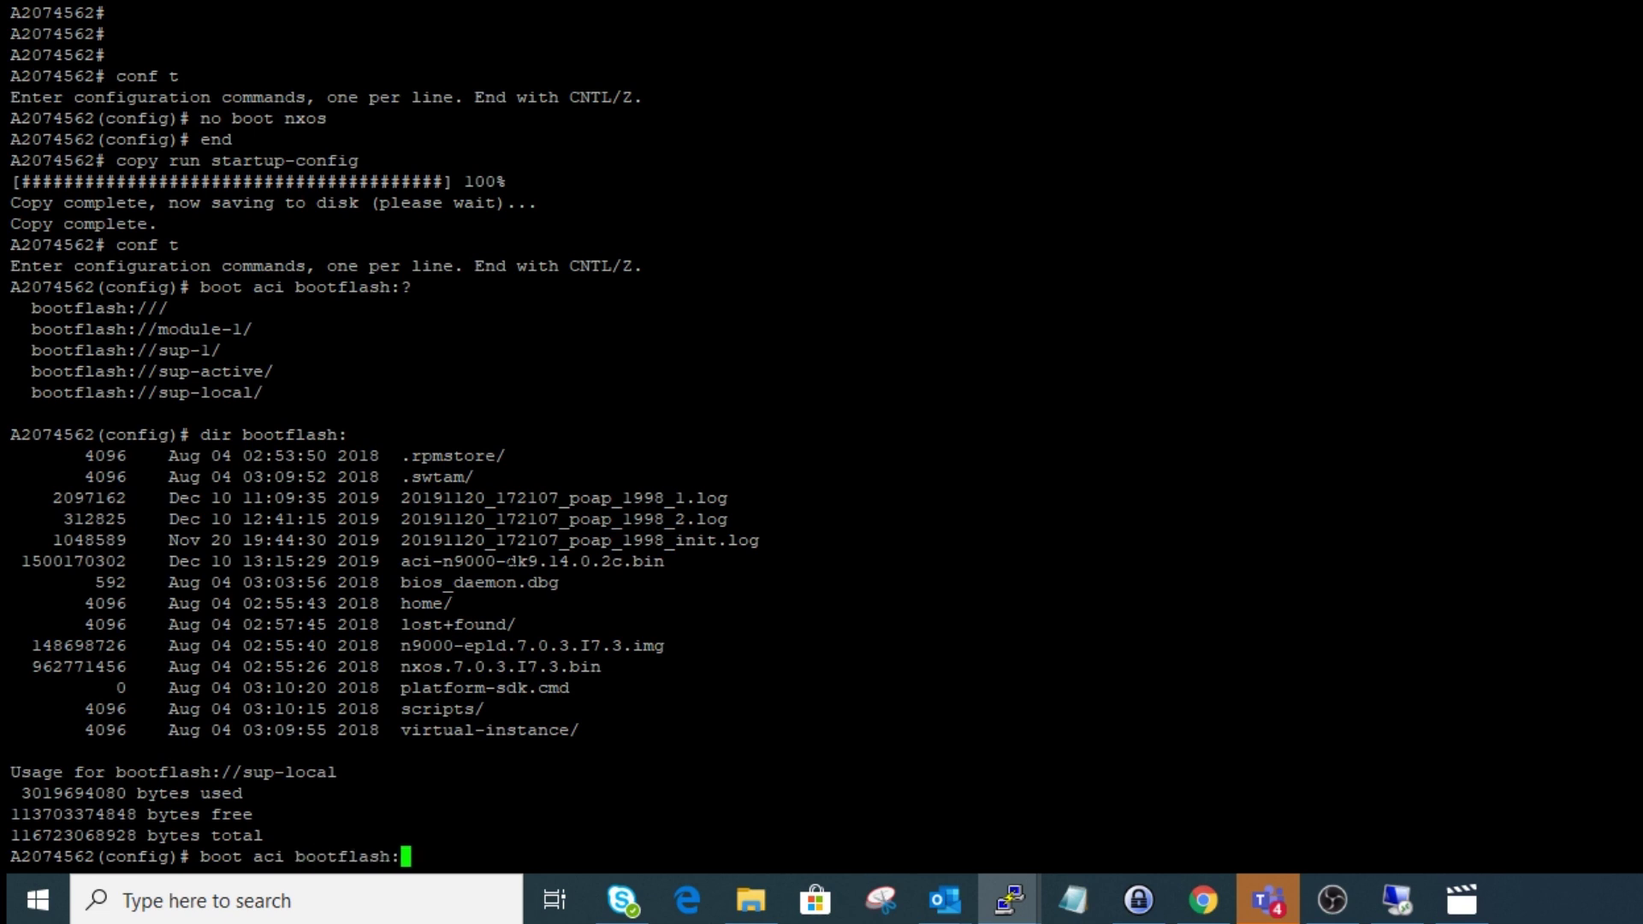
{"action": "left_click_drag", "start_coordinate": [401, 561], "coordinate": [665, 561]}
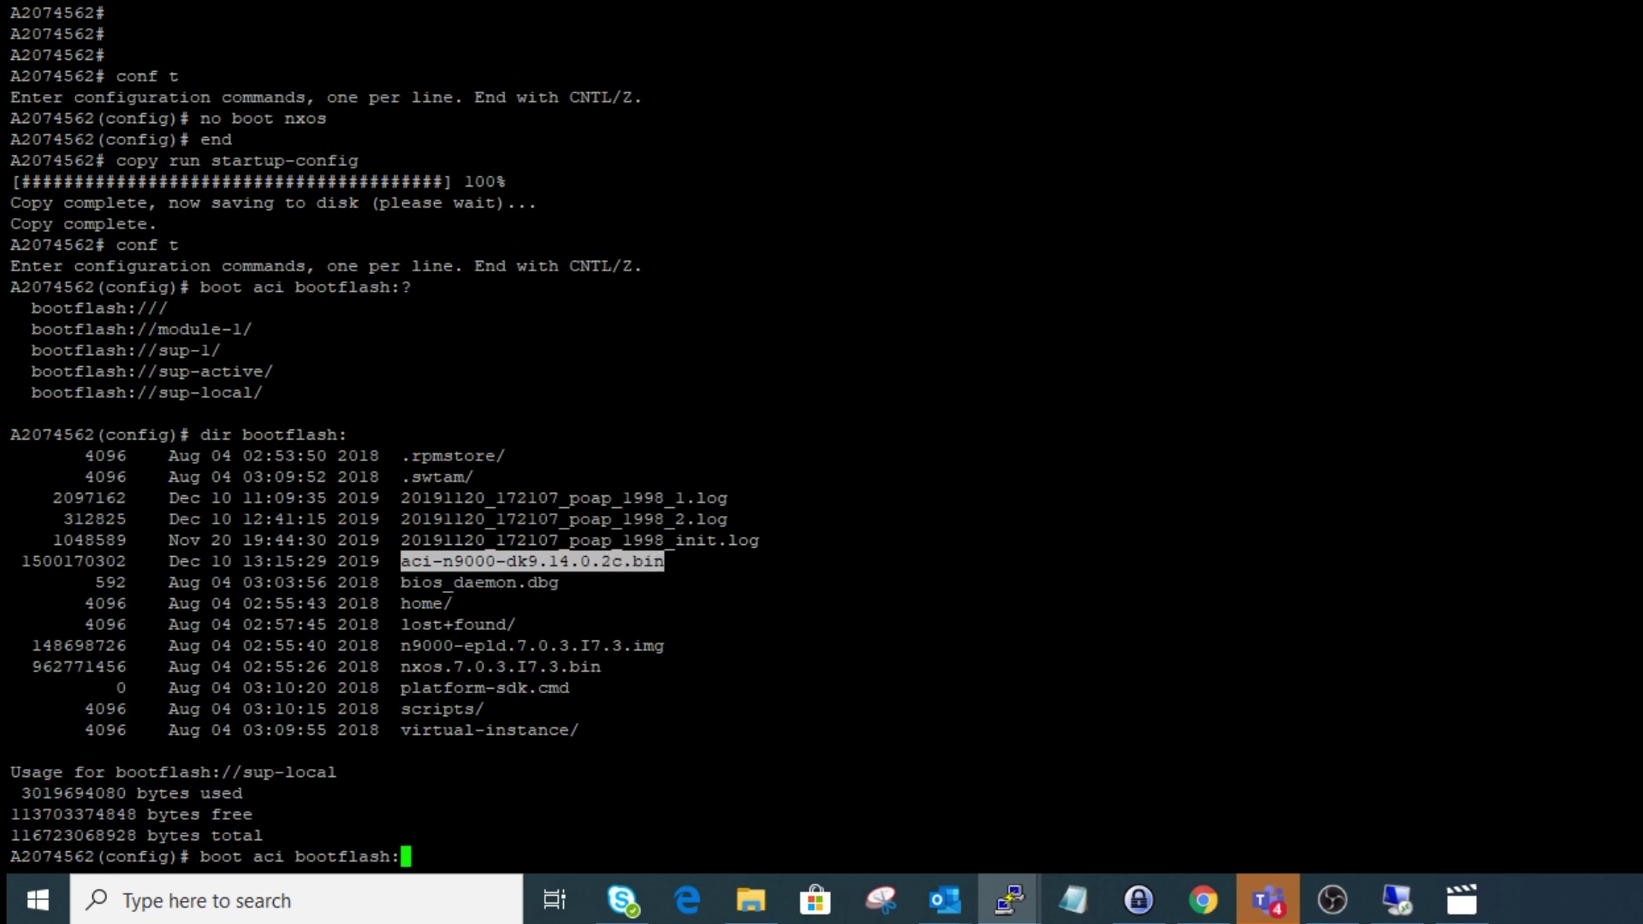
{"action": "type", "text": "aci-n9000-dk9.14.0.2c.bin"}
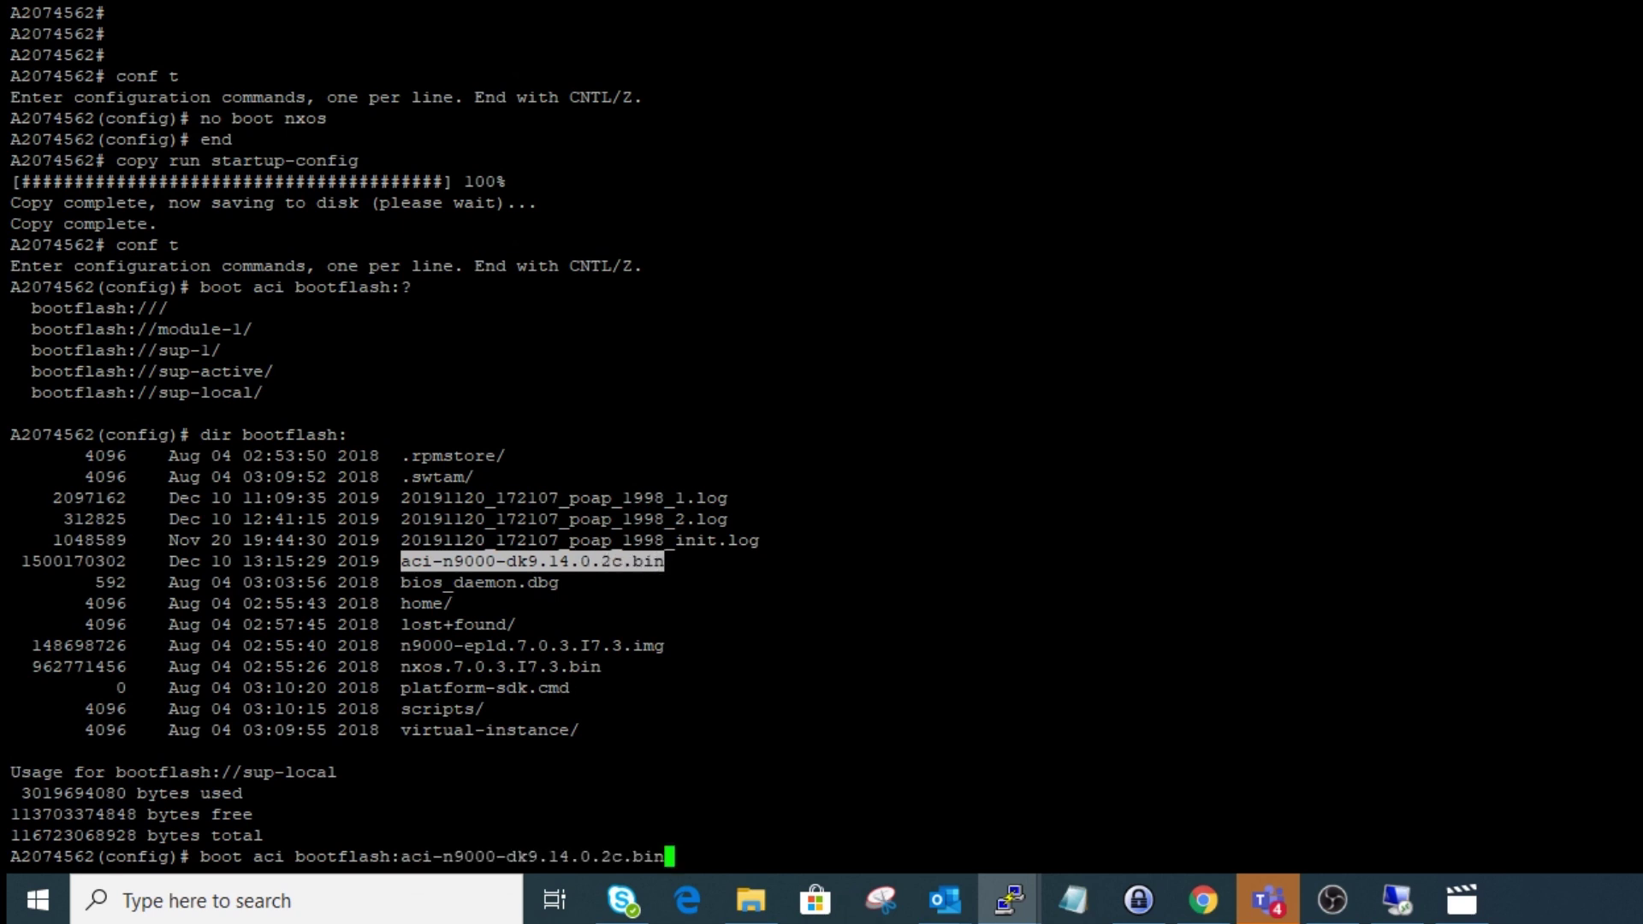
{"action": "key", "text": "Return"}
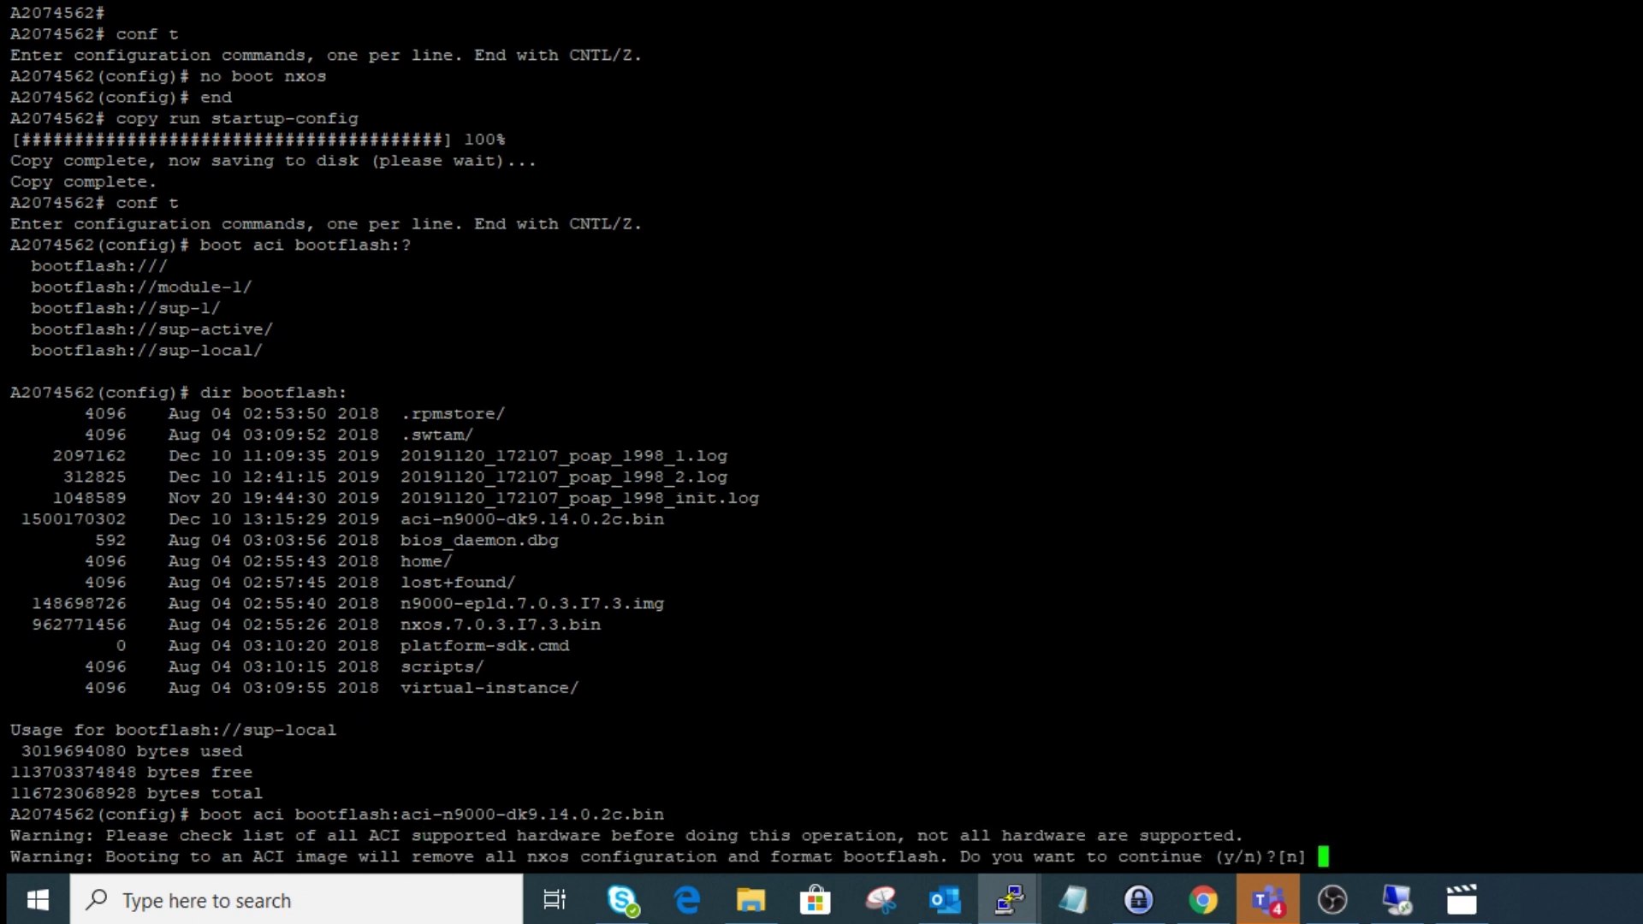
{"action": "type", "text": "y"}
{"action": "key", "text": "Return"}
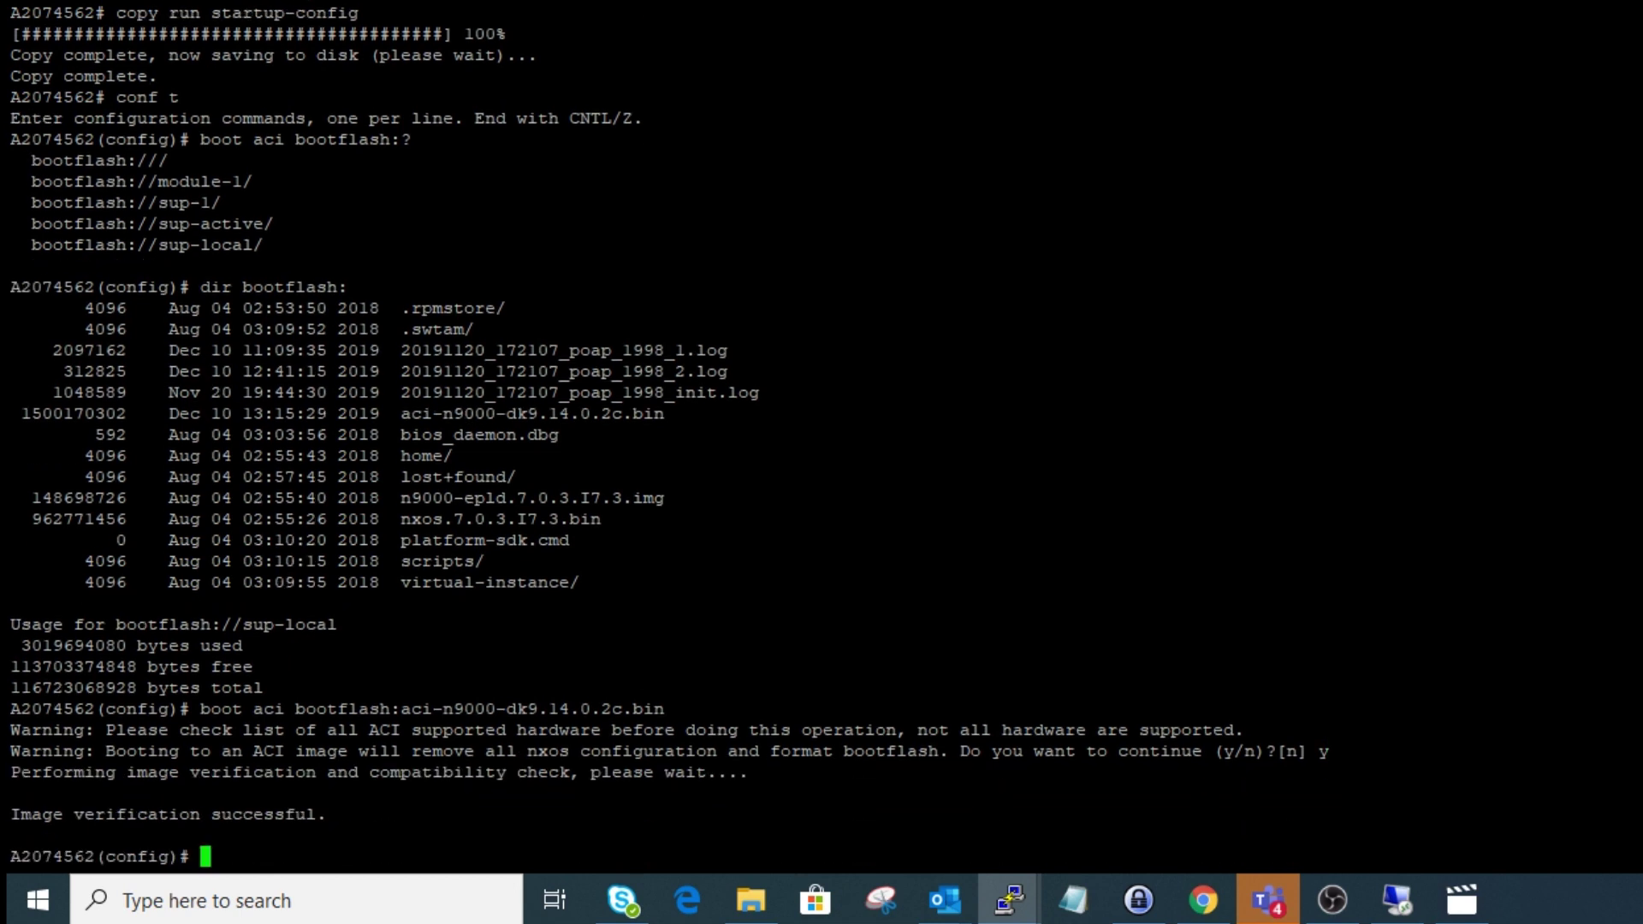
{"action": "type", "text": "exit"}
{"action": "key", "text": "Return"}
- Reload the switch without saving the configuration
{"action": "type", "text": "reload"}
{"action": "key", "text": "Return"}
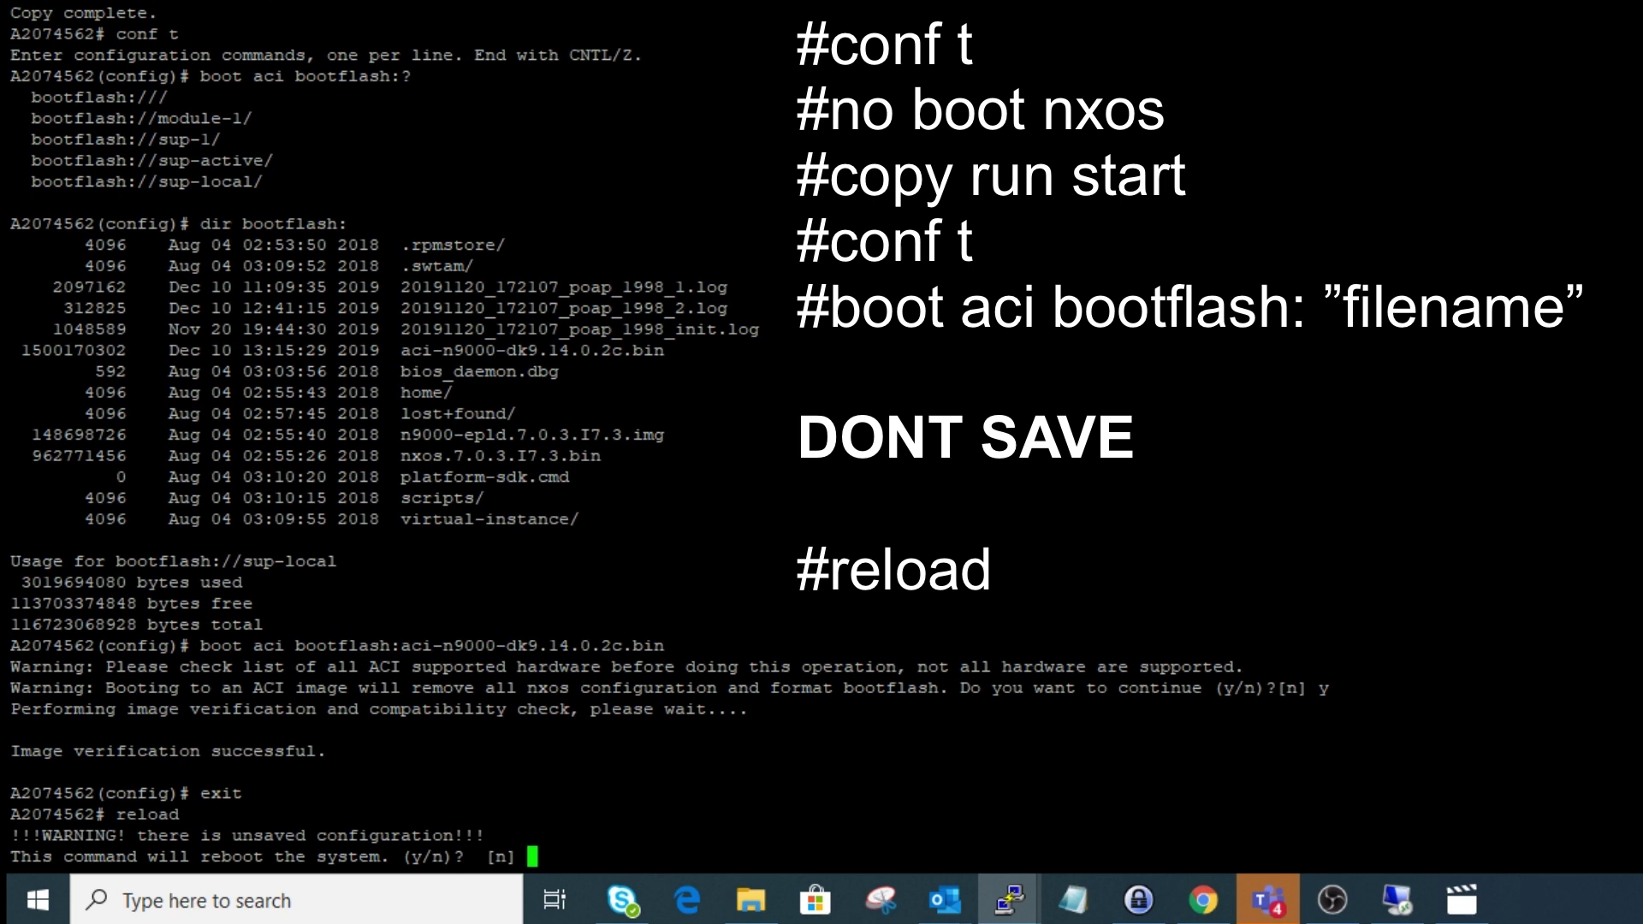
{"action": "type", "text": "y"}
{"action": "key", "text": "Return"}
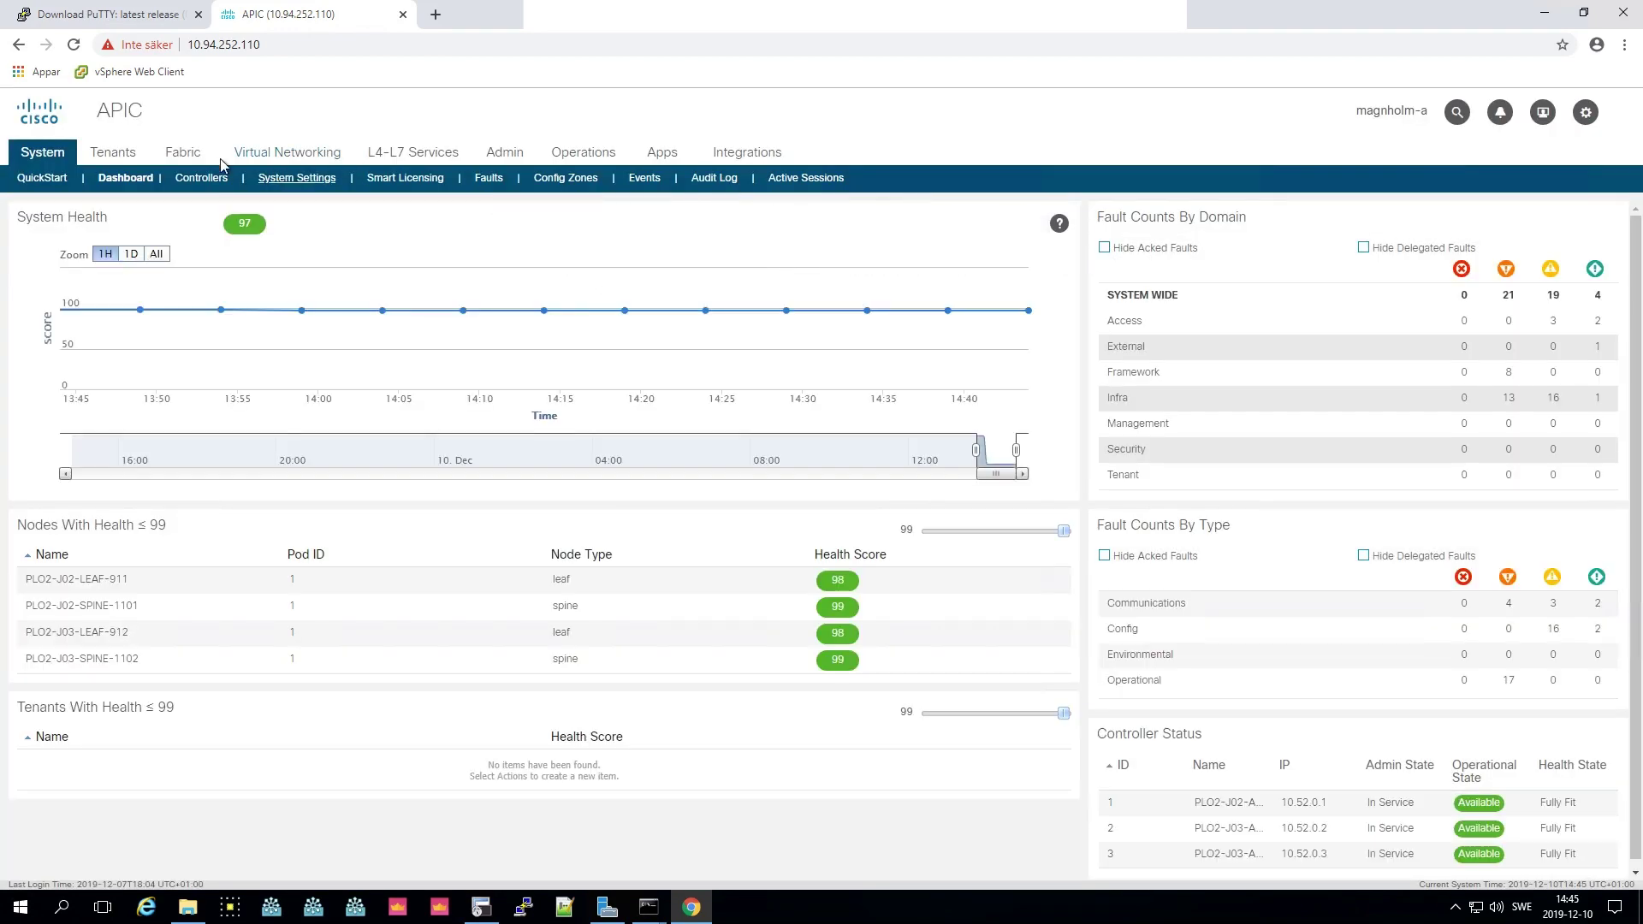
- Show Fabric Membership's Nodes Pending Registration and select node FDO222902P5
{"action": "left_click", "coordinate": [196, 159]}
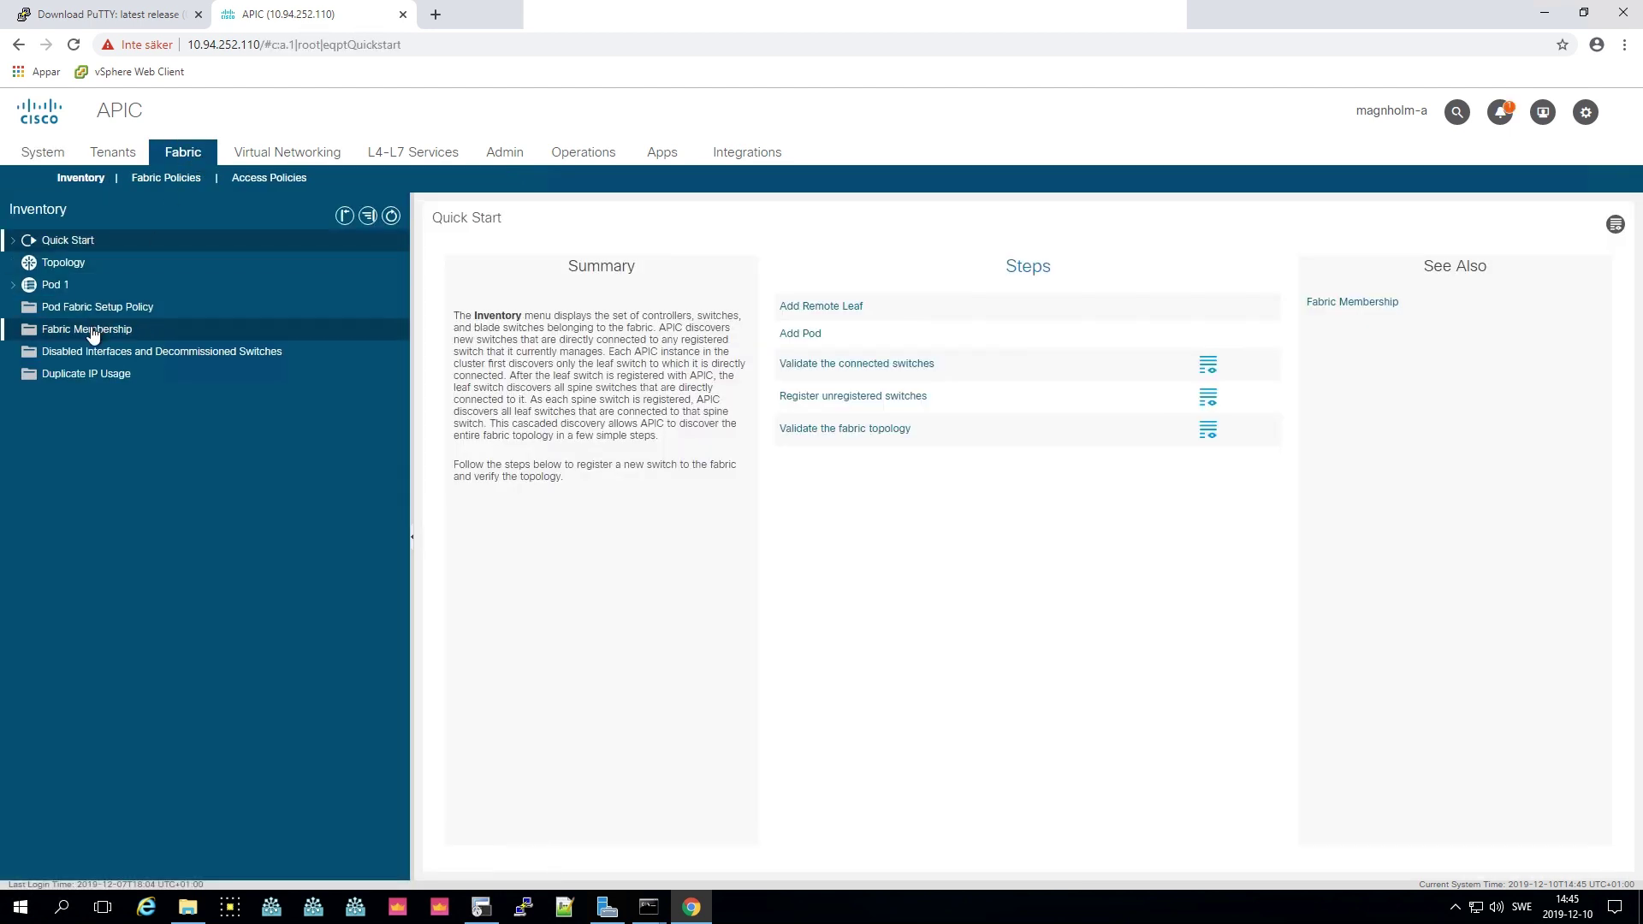
{"action": "left_click", "coordinate": [93, 330]}
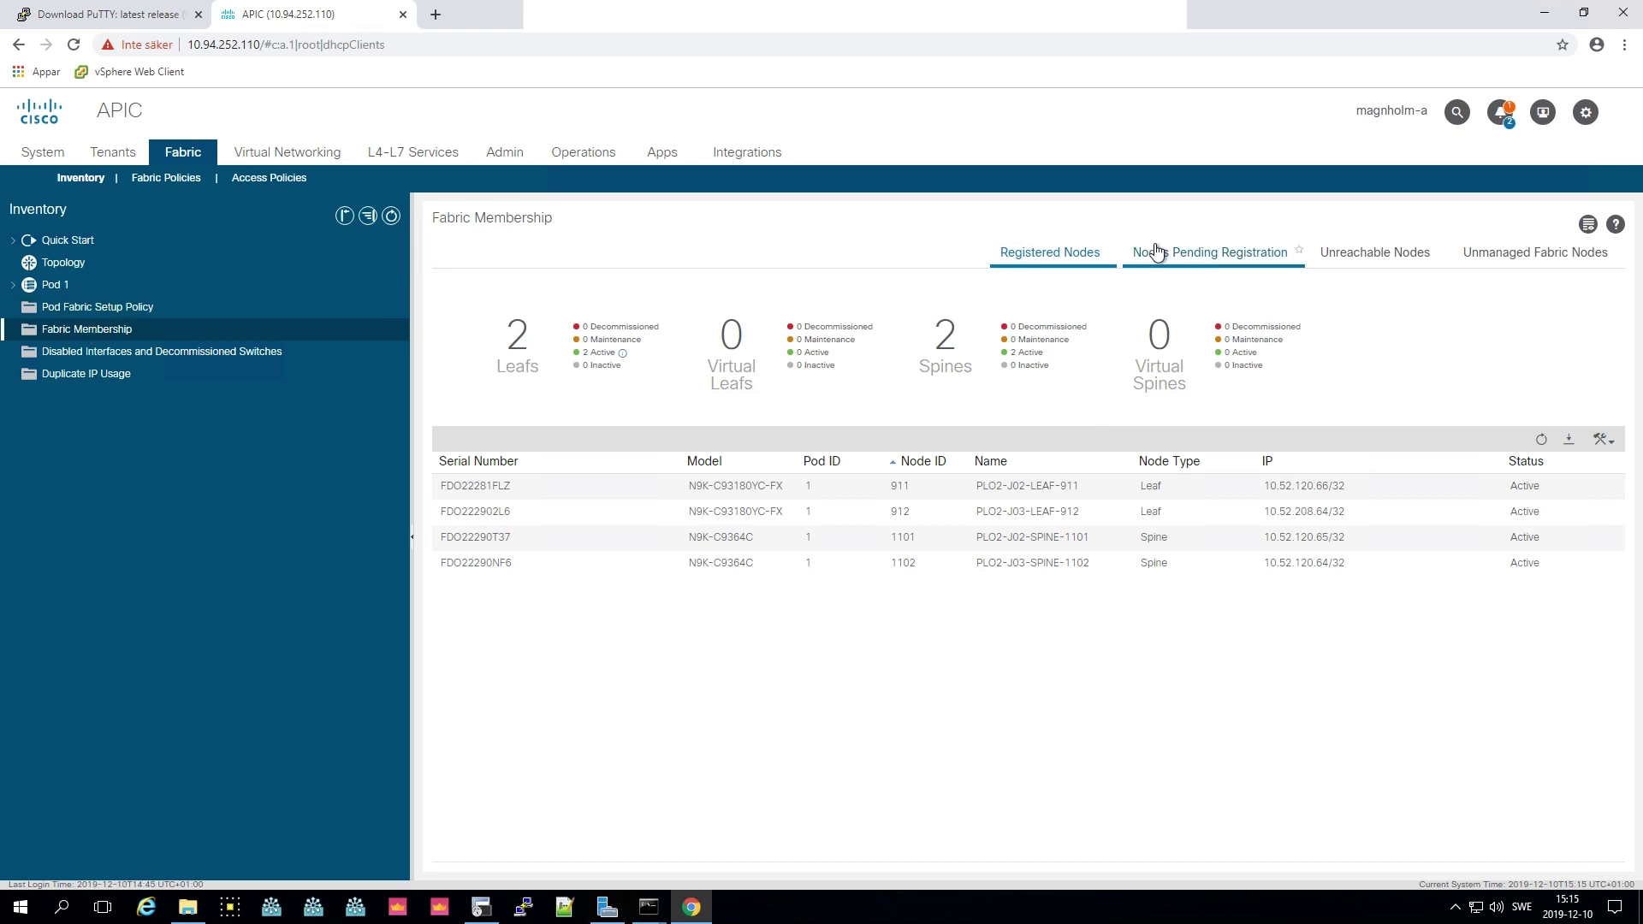
{"action": "left_click", "coordinate": [1154, 252]}
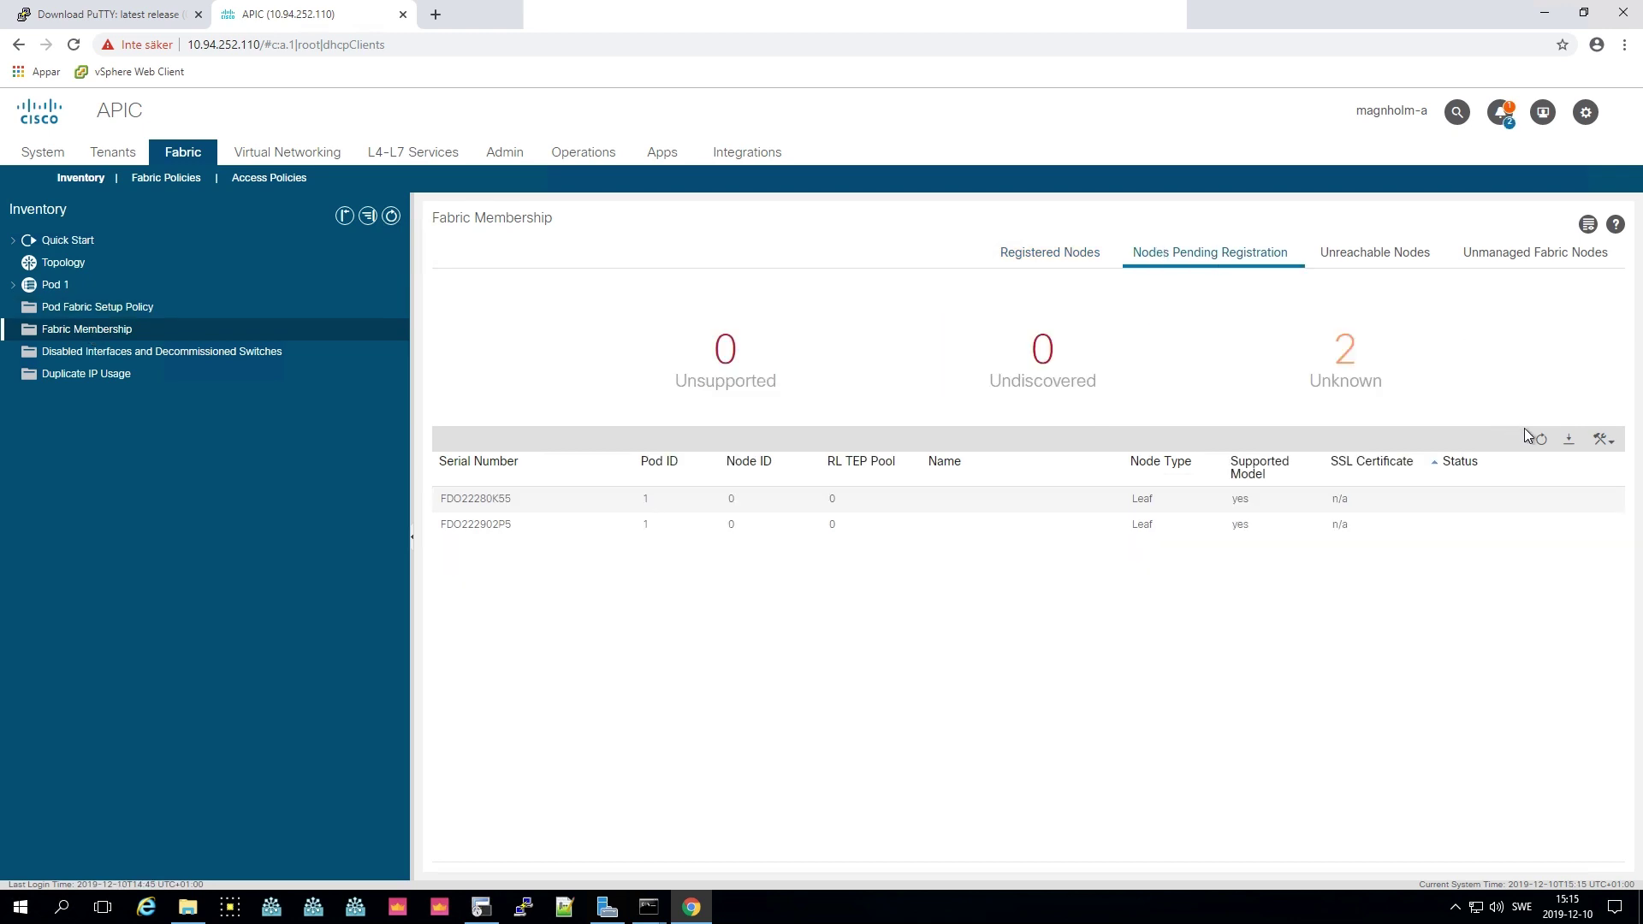
{"action": "left_click", "coordinate": [1498, 532]}
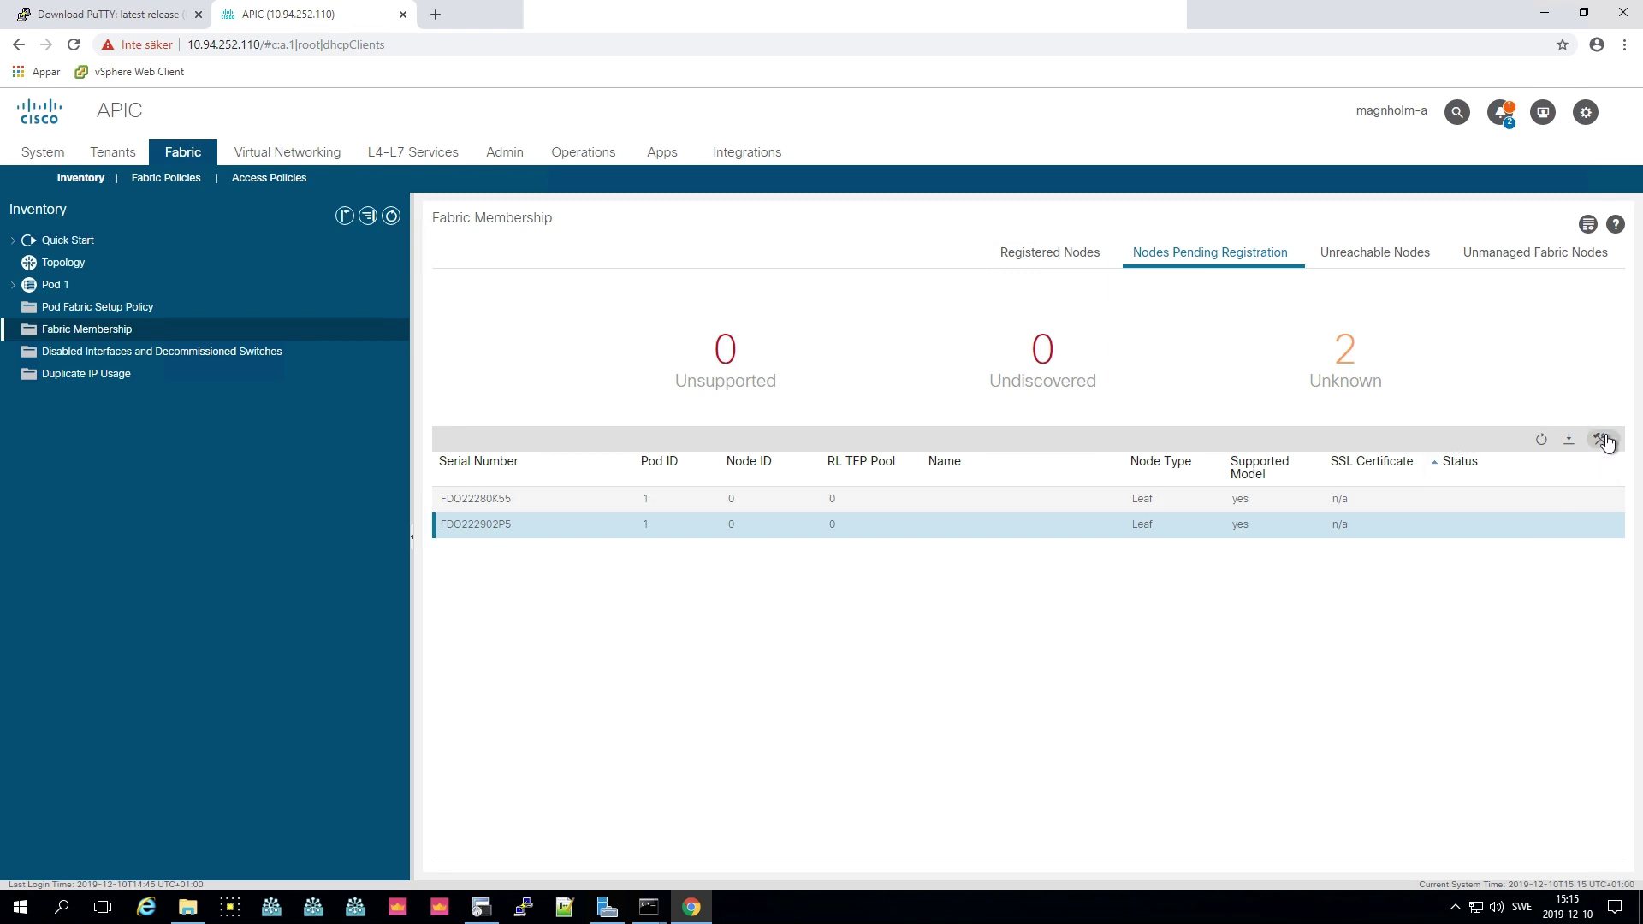
- Register FDO222902P5 with Node ID 101 and Node Name PLO2-J06-LEAF-101
{"action": "left_click", "coordinate": [1602, 441]}
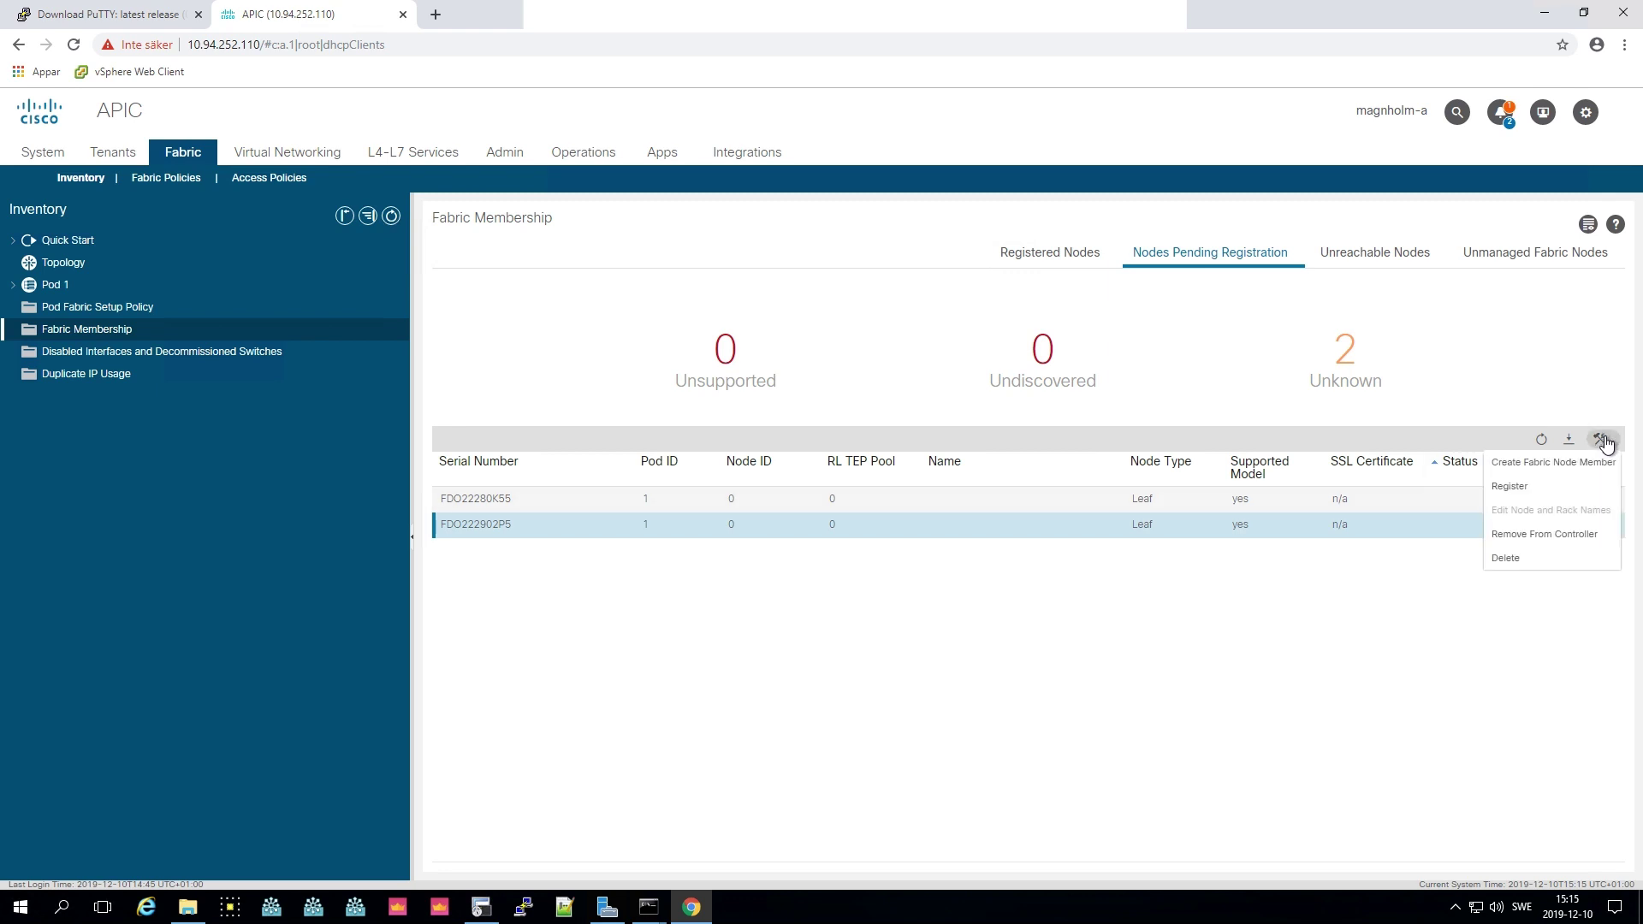
{"action": "left_click", "coordinate": [1555, 488]}
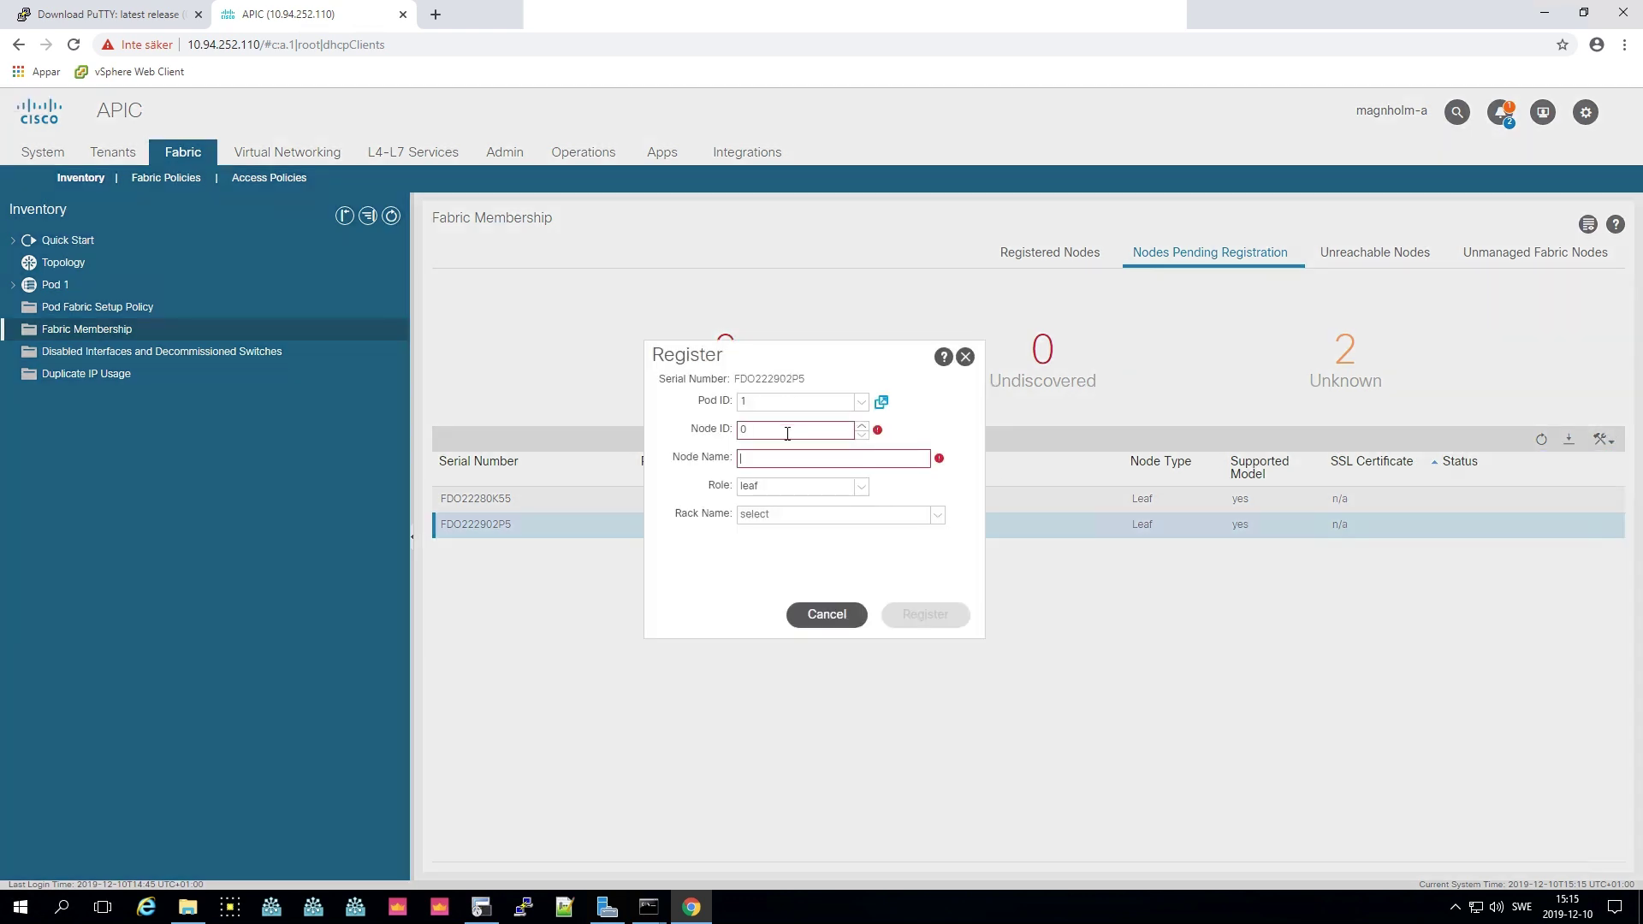
{"action": "left_click_drag", "start_coordinate": [817, 433], "coordinate": [689, 441]}
{"action": "type", "text": "102"}
{"action": "left_click", "coordinate": [778, 460]}
{"action": "type", "text": "JFA"}
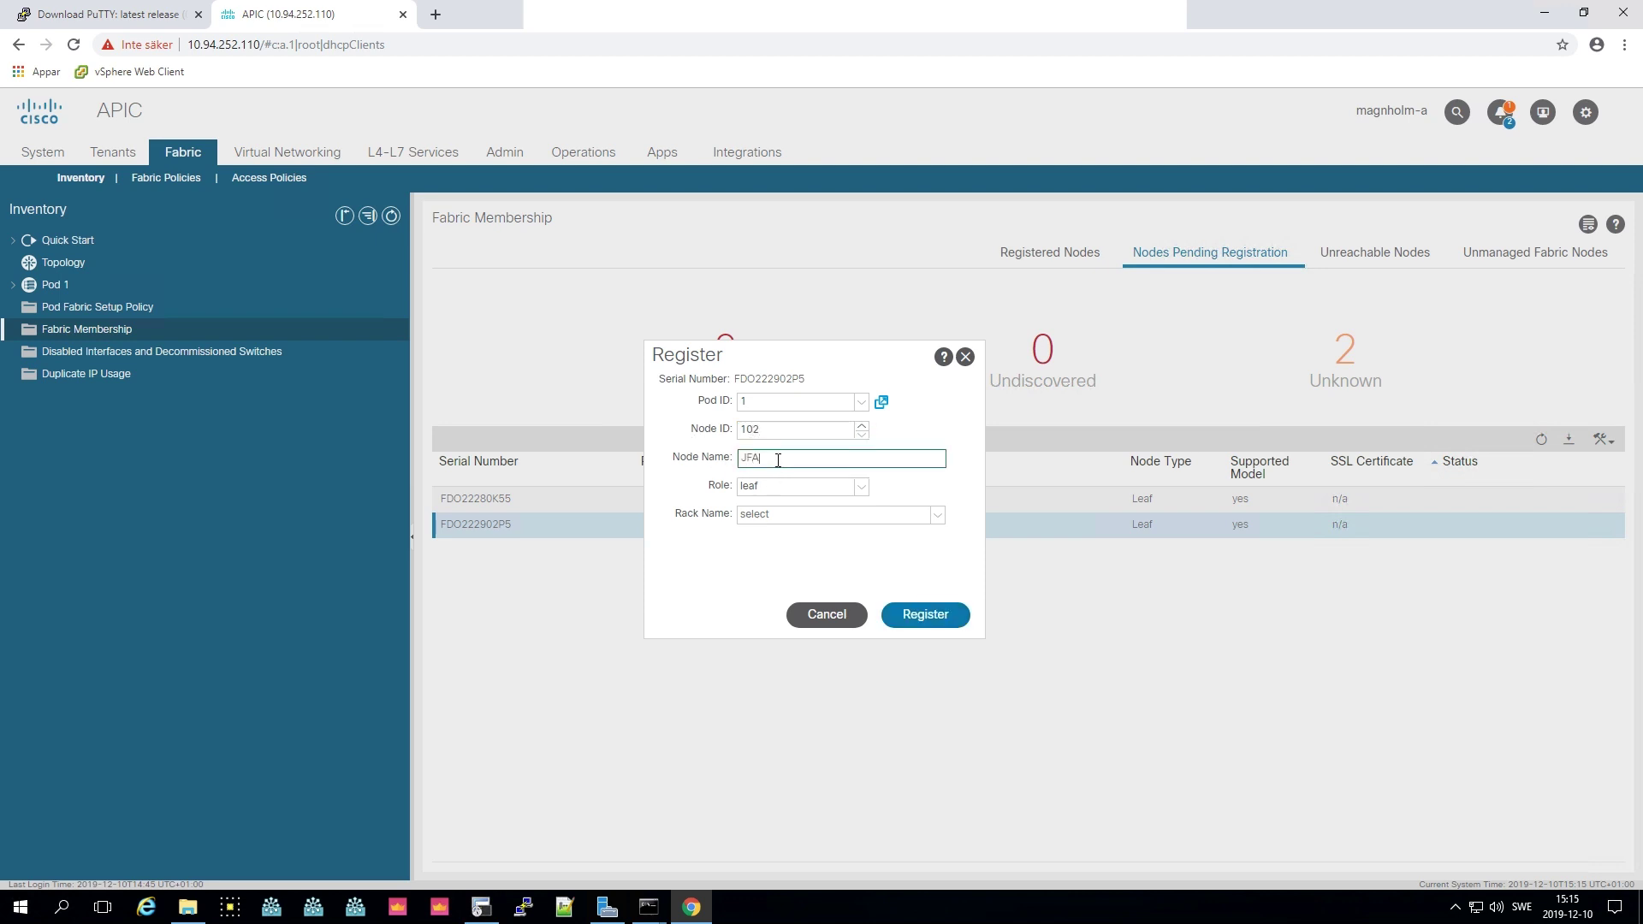
{"action": "key", "text": "BackSpace"}
{"action": "key", "text": "BackSpace"}
{"action": "key", "text": "BackSpace"}
{"action": "type", "text": "PLO2-J06-LEAF-101"}
{"action": "left_click", "coordinate": [796, 428]}
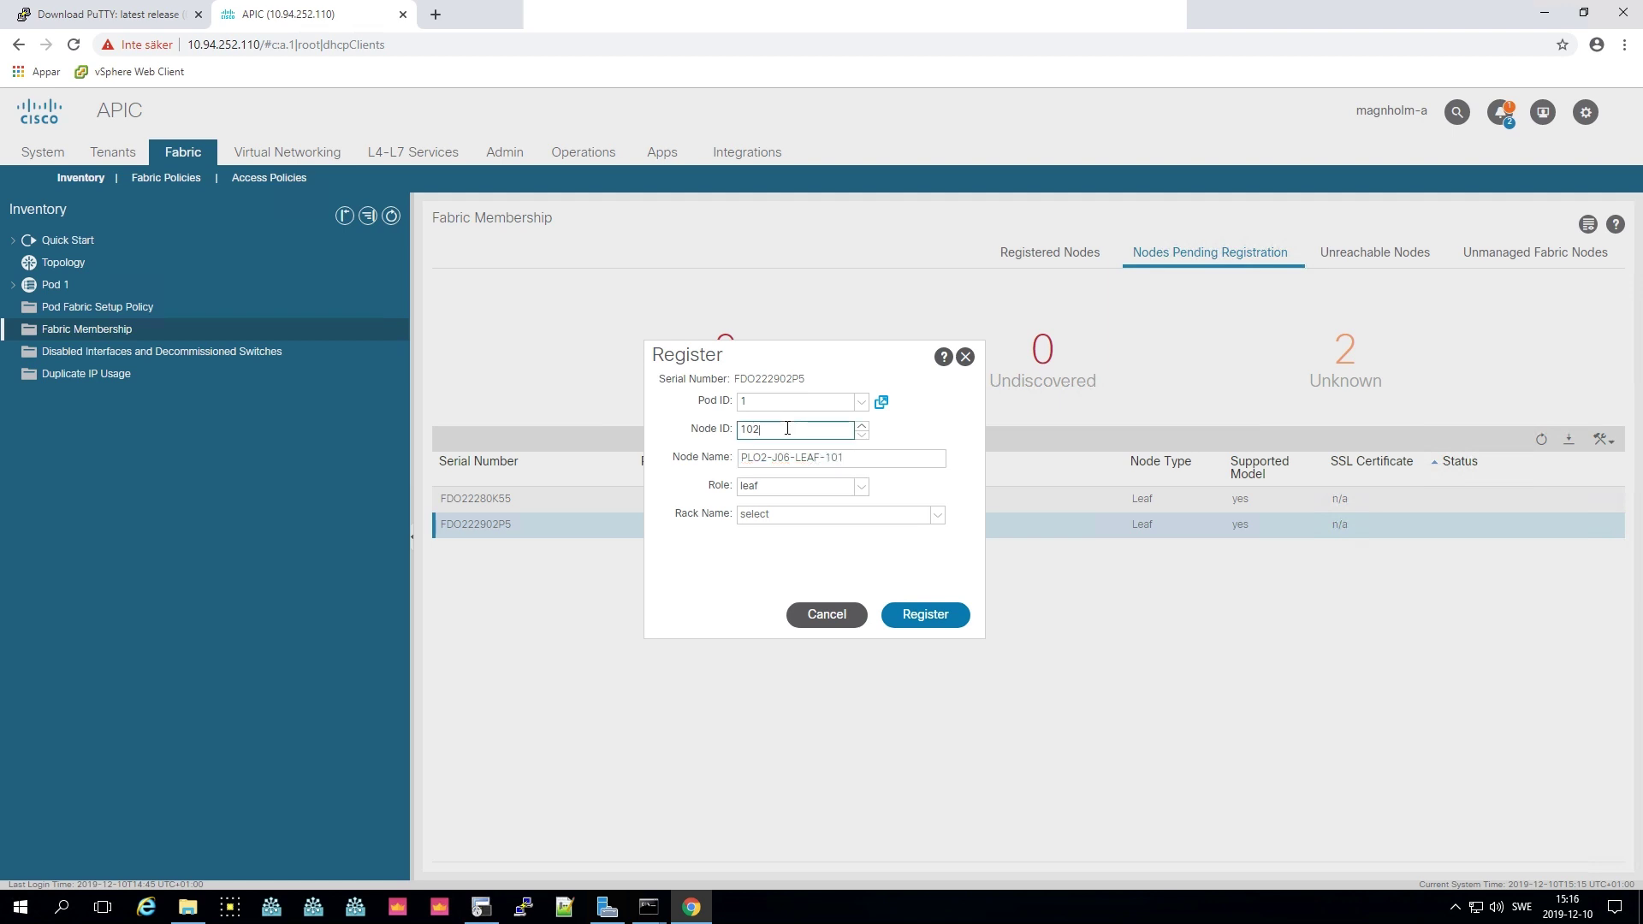
{"action": "key", "text": "BackSpace"}
{"action": "type", "text": "1"}
{"action": "left_click", "coordinate": [927, 612]}
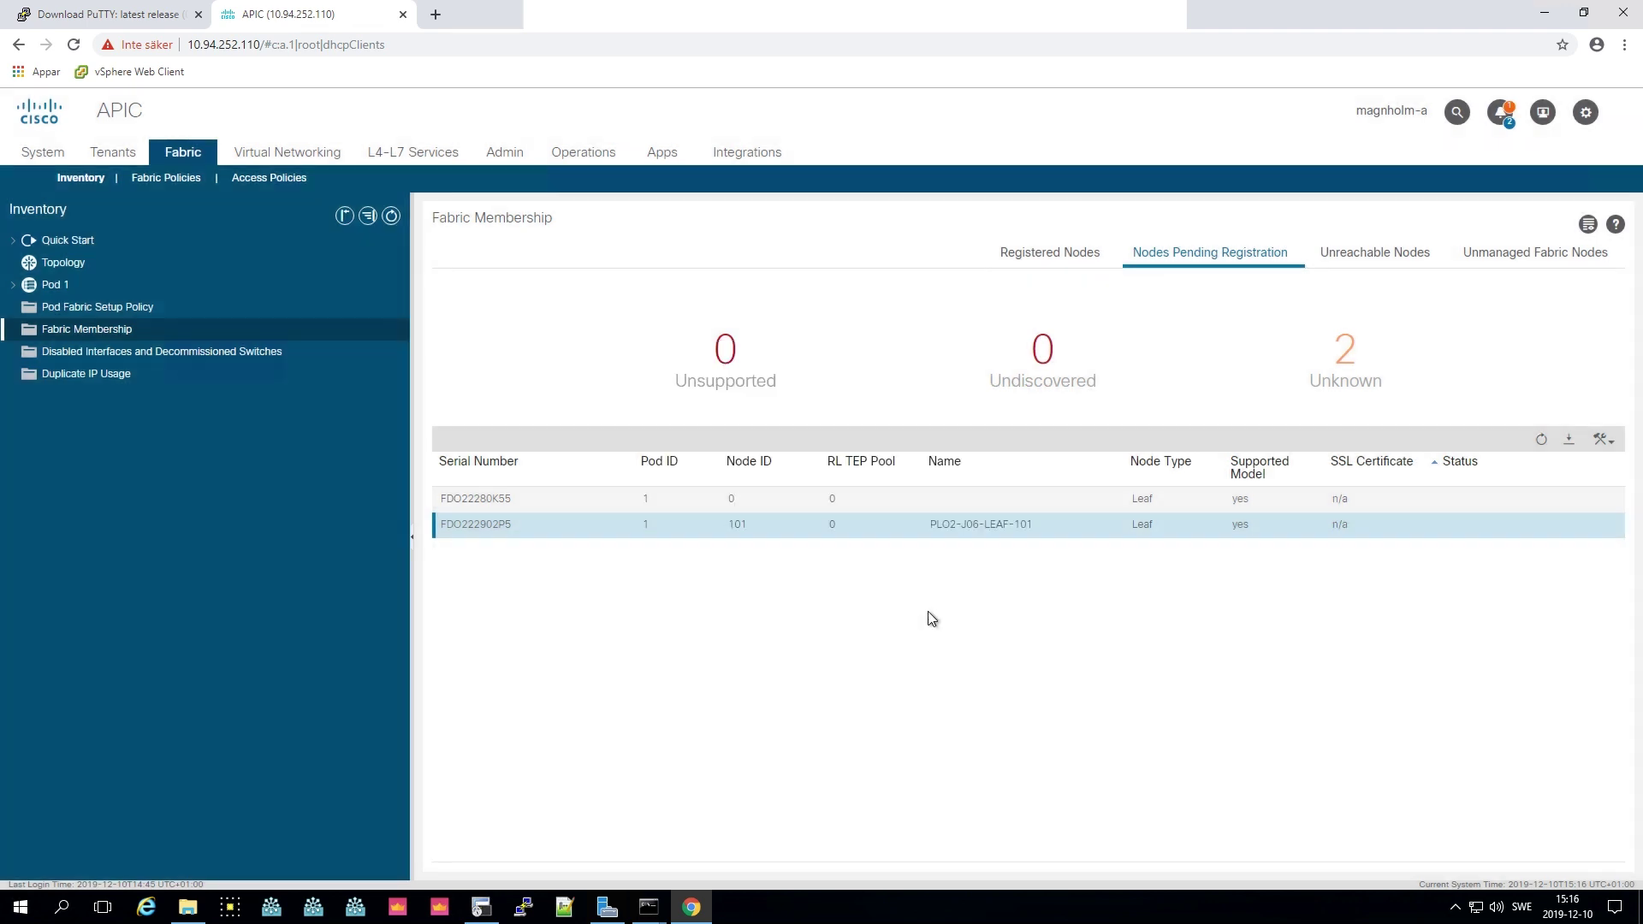
- Register pending node FDO22280K55 with Node ID 102 and name PLO2-J06-LEAF-102
{"action": "left_click", "coordinate": [1283, 500]}
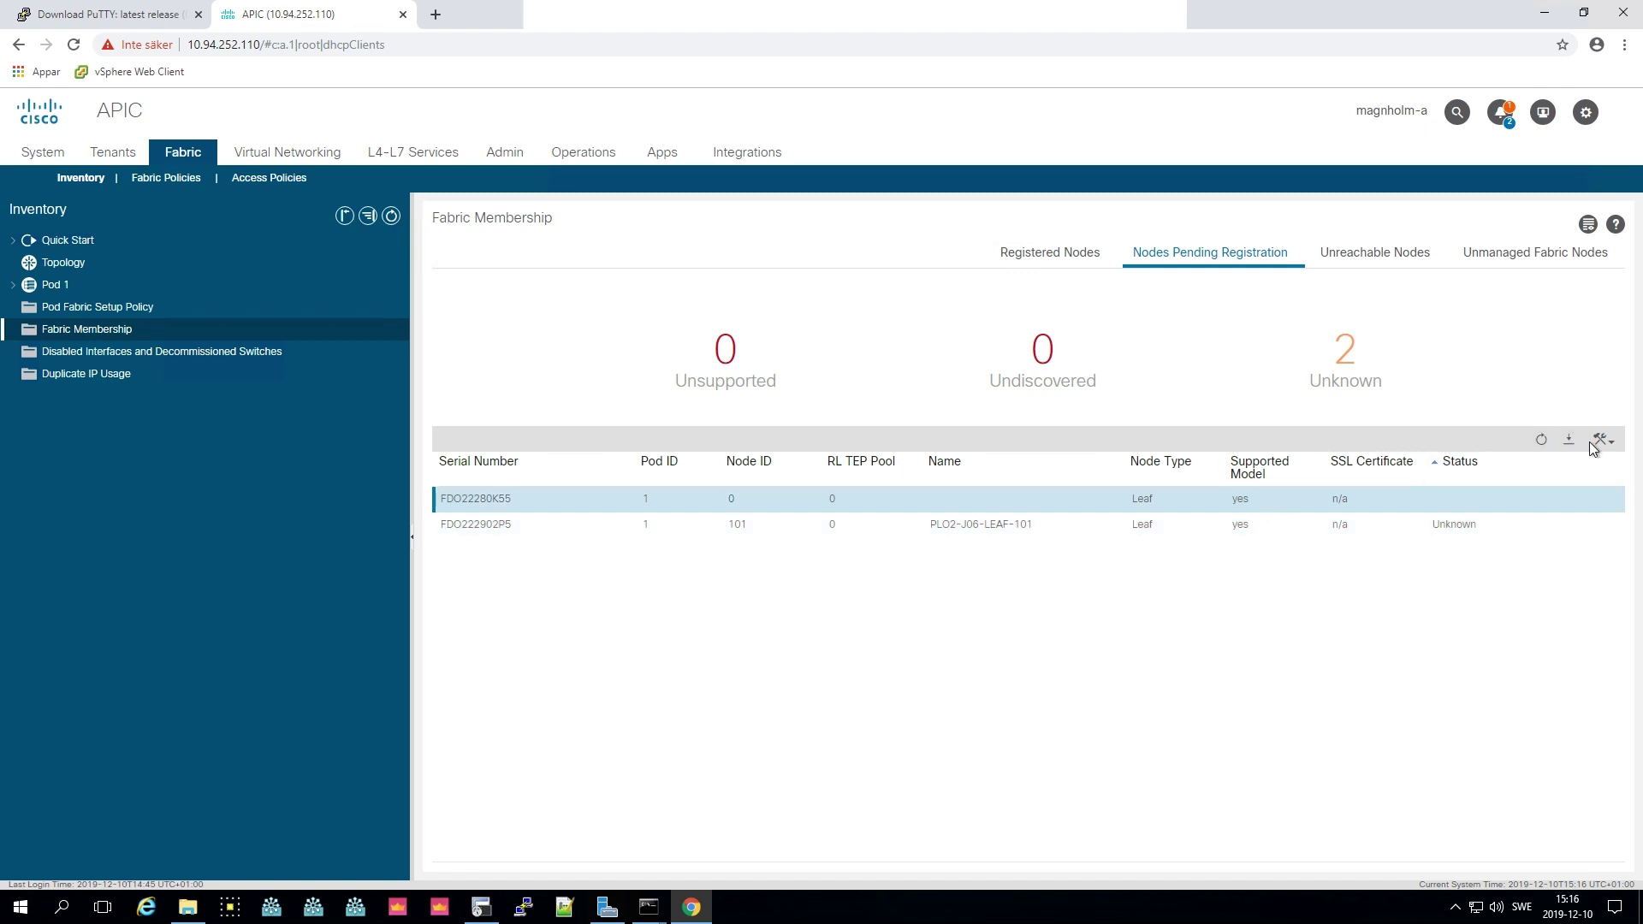
{"action": "left_click", "coordinate": [1595, 443]}
{"action": "left_click", "coordinate": [1531, 486]}
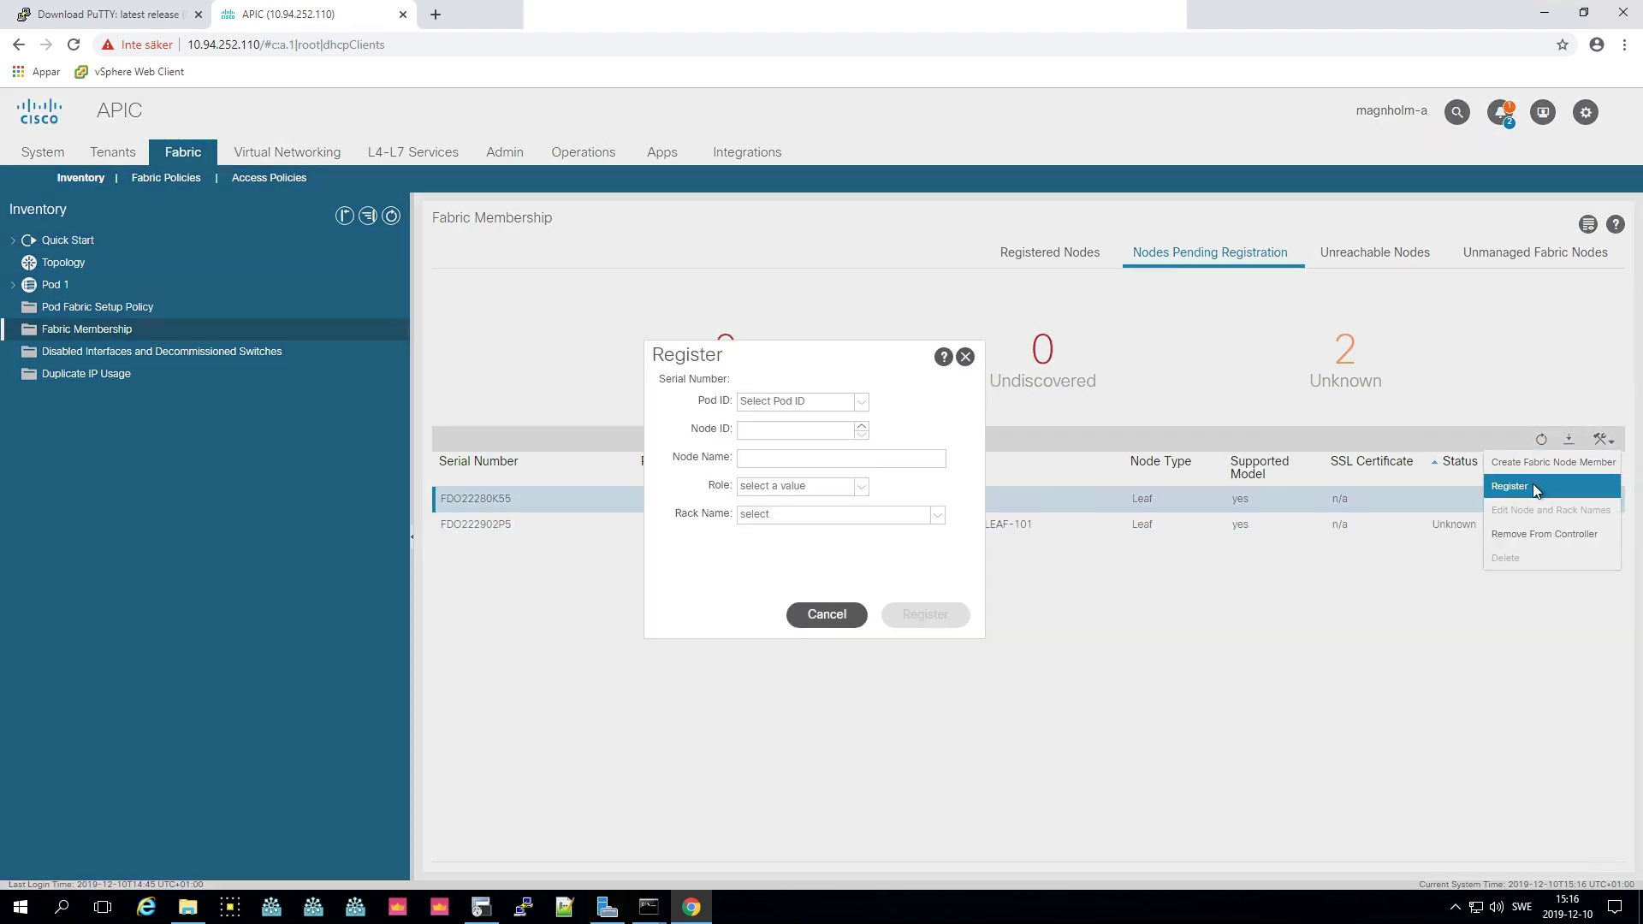
{"action": "left_click", "coordinate": [777, 430]}
{"action": "type", "text": "102"}
{"action": "left_click", "coordinate": [757, 457]}
{"action": "type", "text": "PL102"}
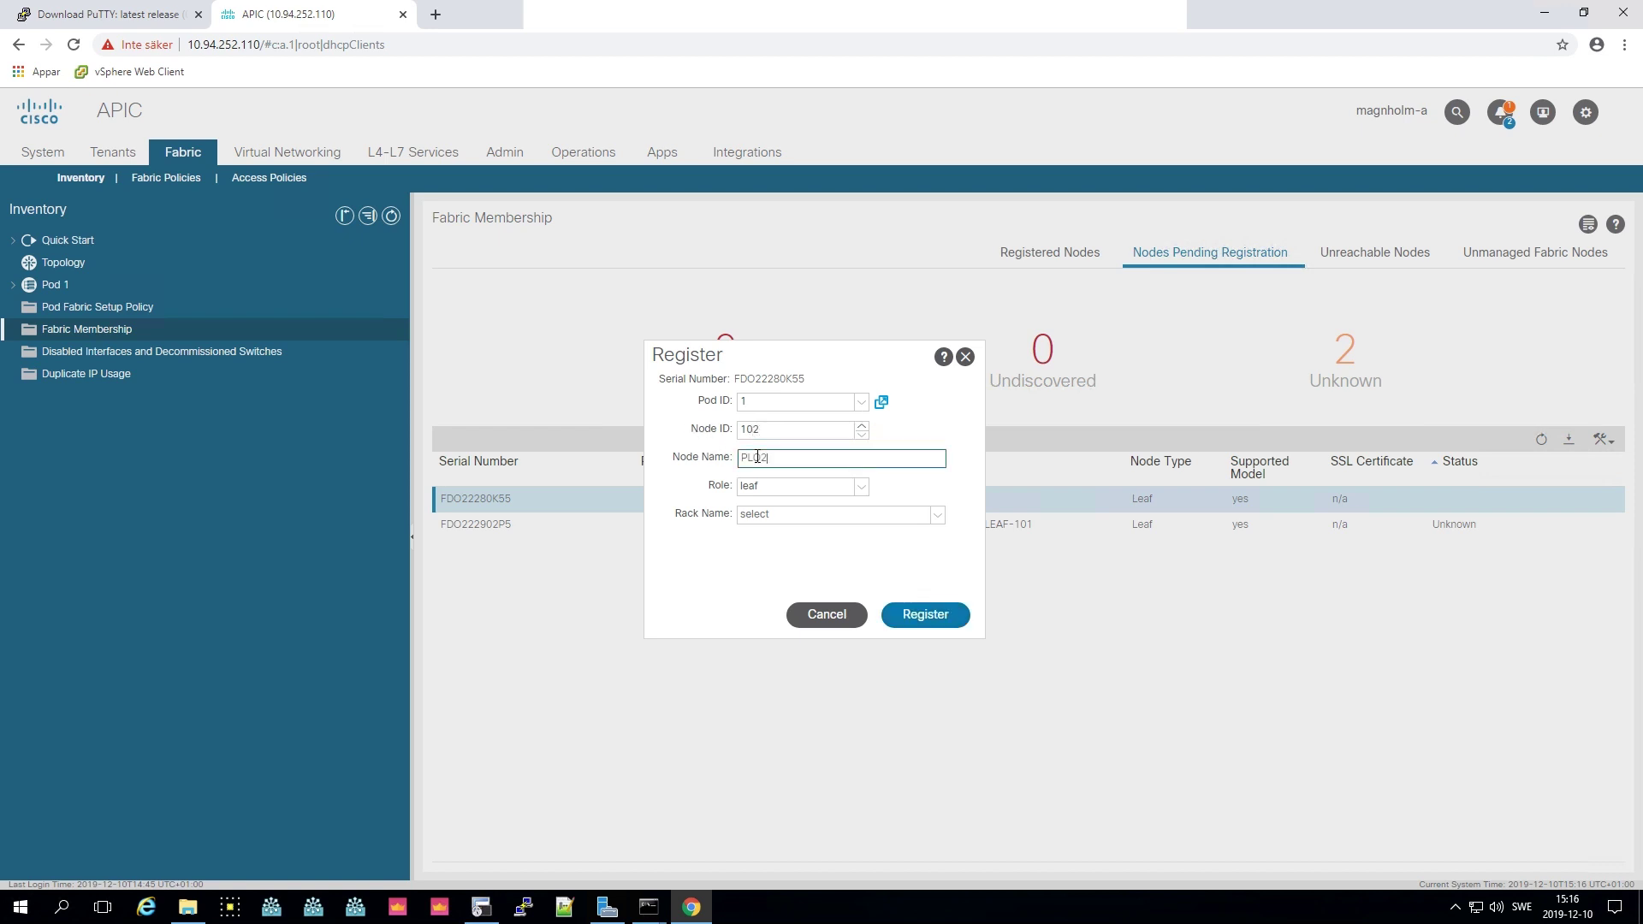
{"action": "type", "text": "-J07-LEAF-102"}
{"action": "left_click", "coordinate": [926, 614]}
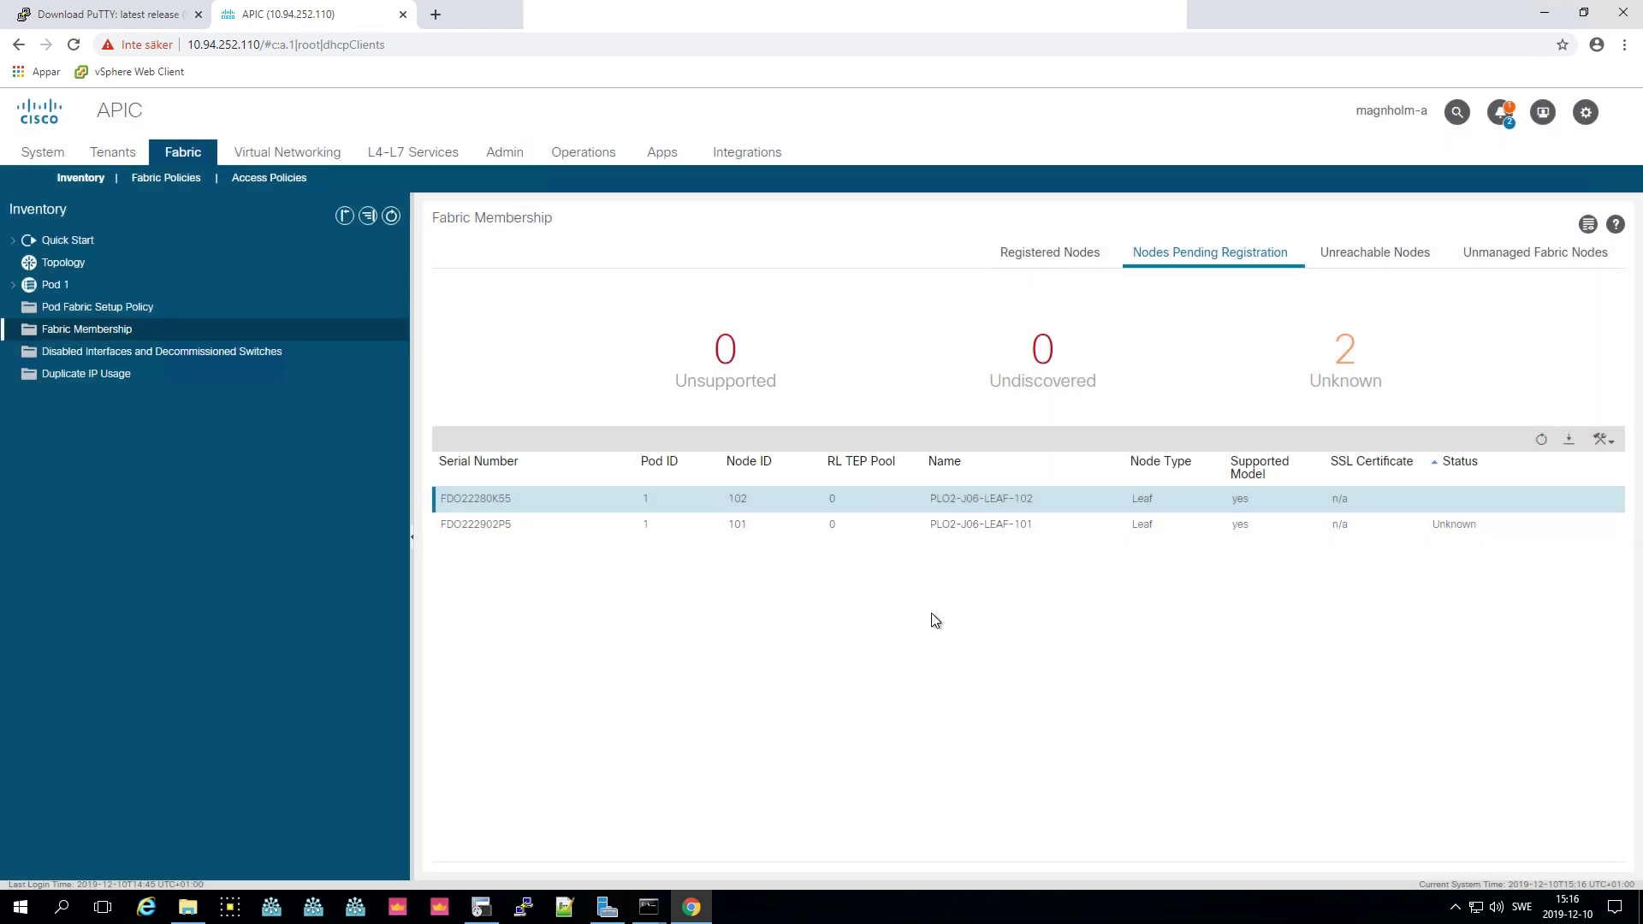
- Refresh the Registered Nodes table until leaves 101 and 102 and all six nodes show Active
{"action": "left_click", "coordinate": [1542, 440]}
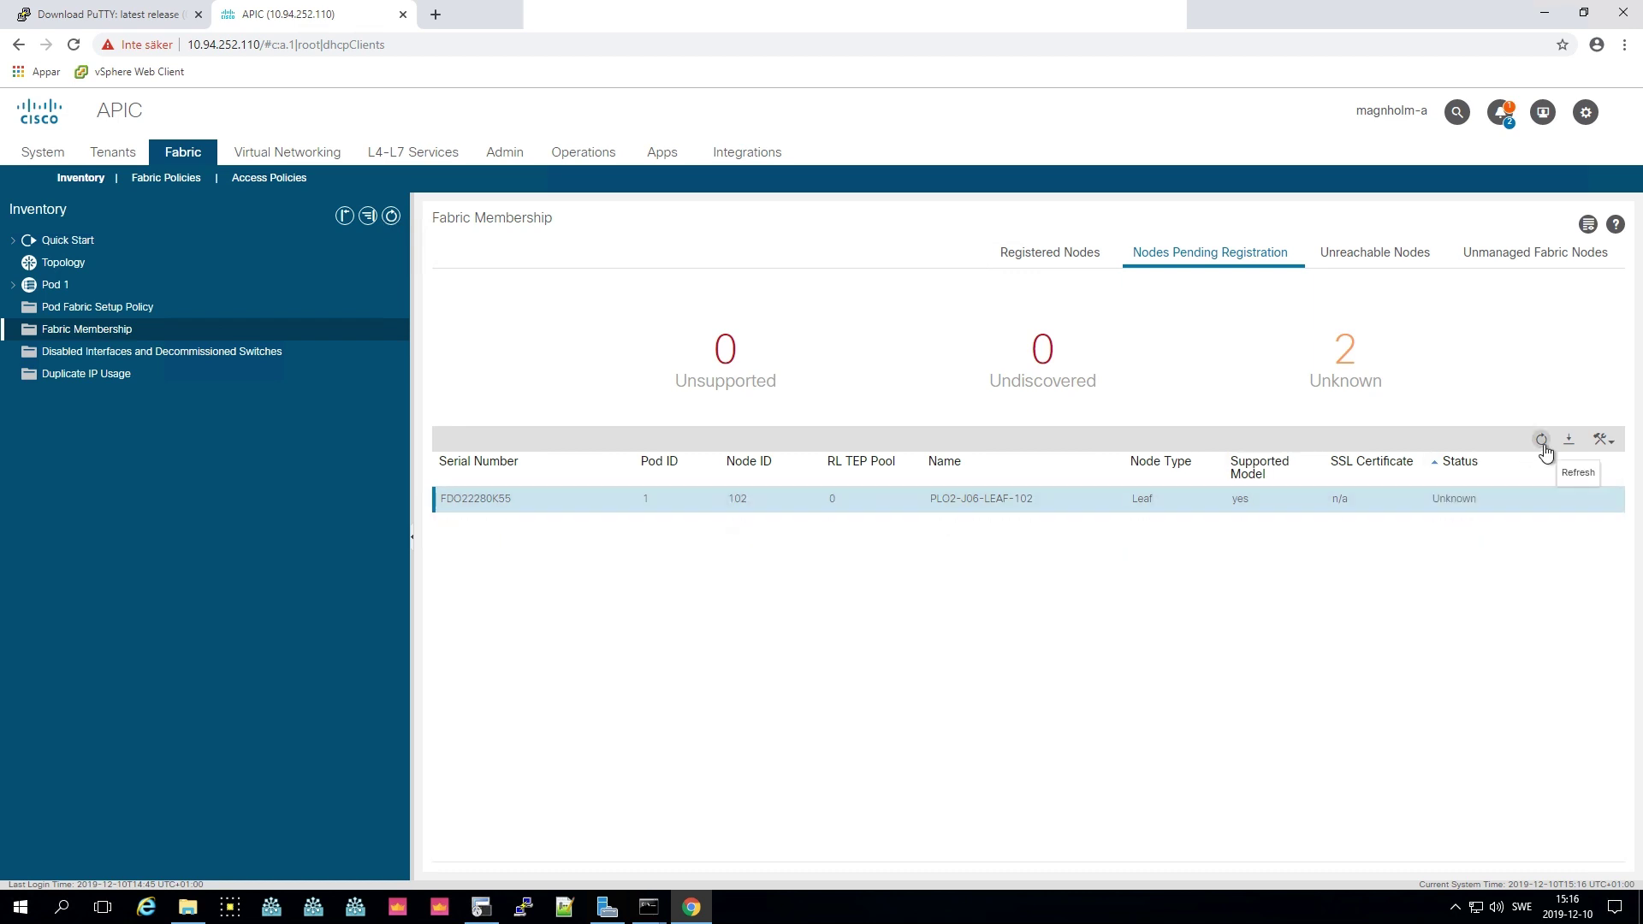
{"action": "left_click", "coordinate": [1050, 258]}
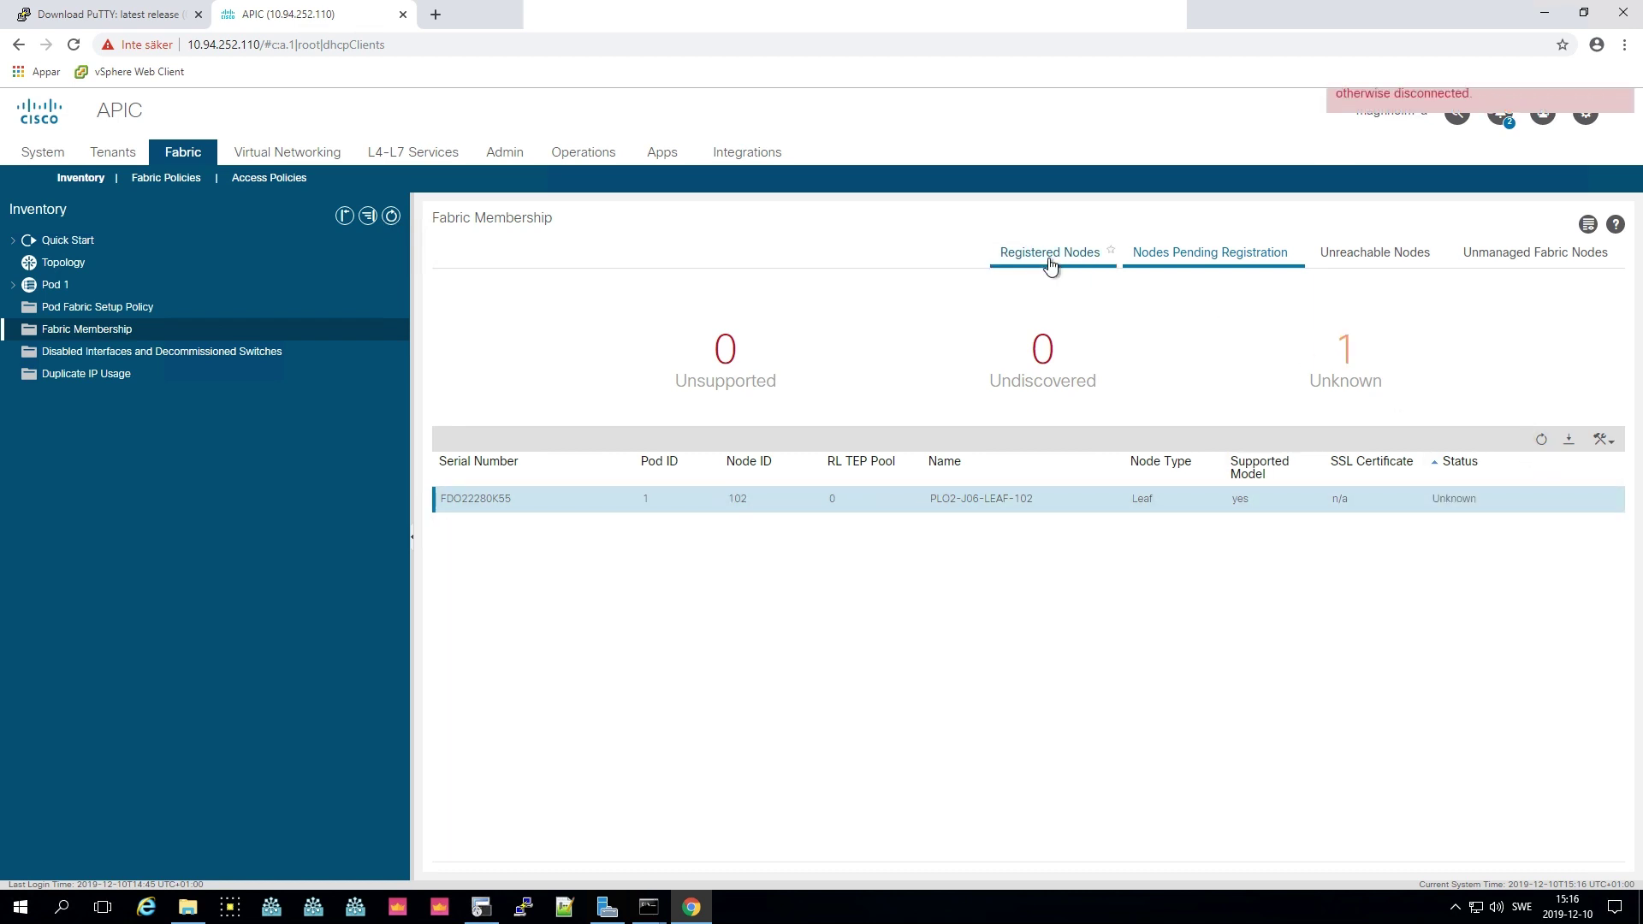
{"action": "left_click", "coordinate": [1541, 440]}
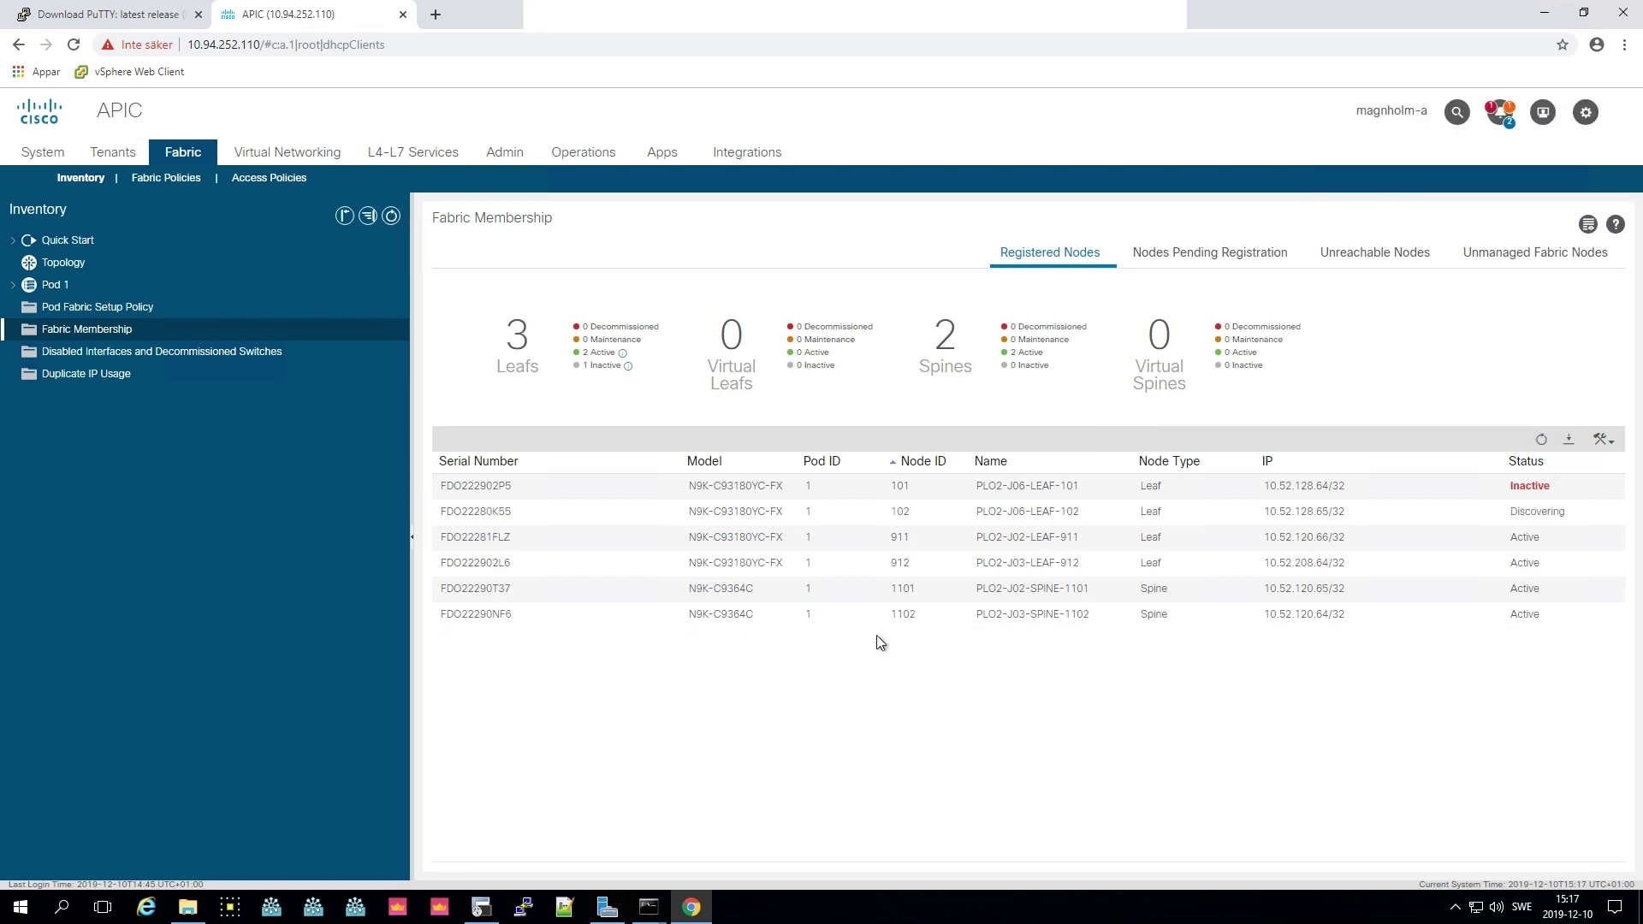
{"action": "left_click", "coordinate": [487, 500]}
{"action": "left_click", "coordinate": [1539, 442]}
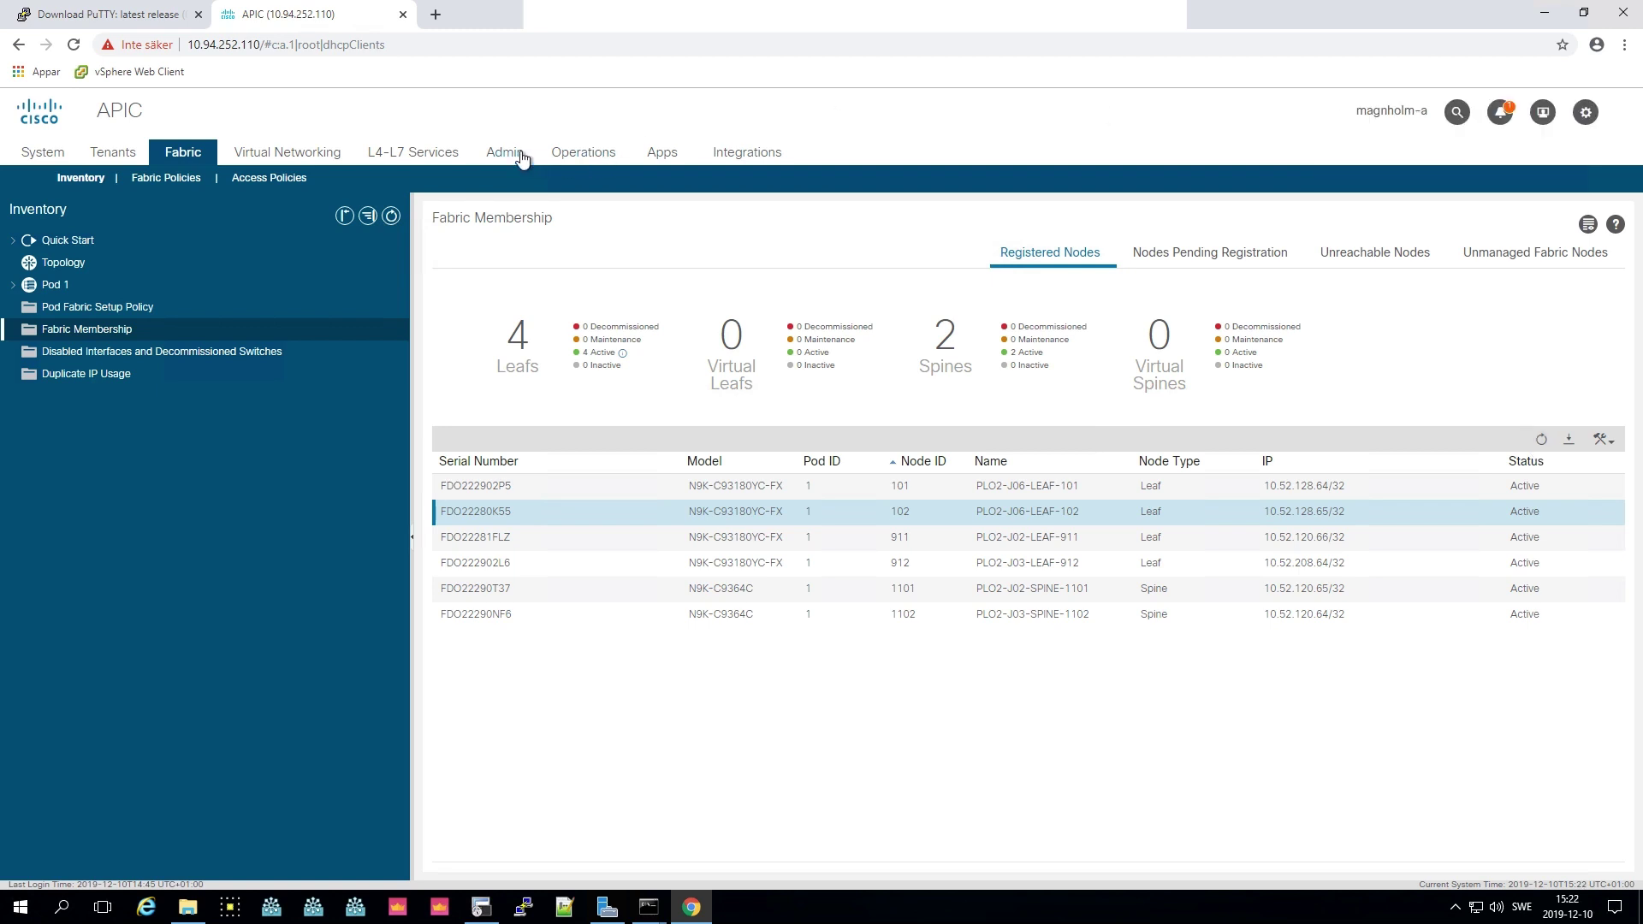
- Go to Admin > Firmware and show the Nodes firmware overview
{"action": "left_click", "coordinate": [520, 156]}
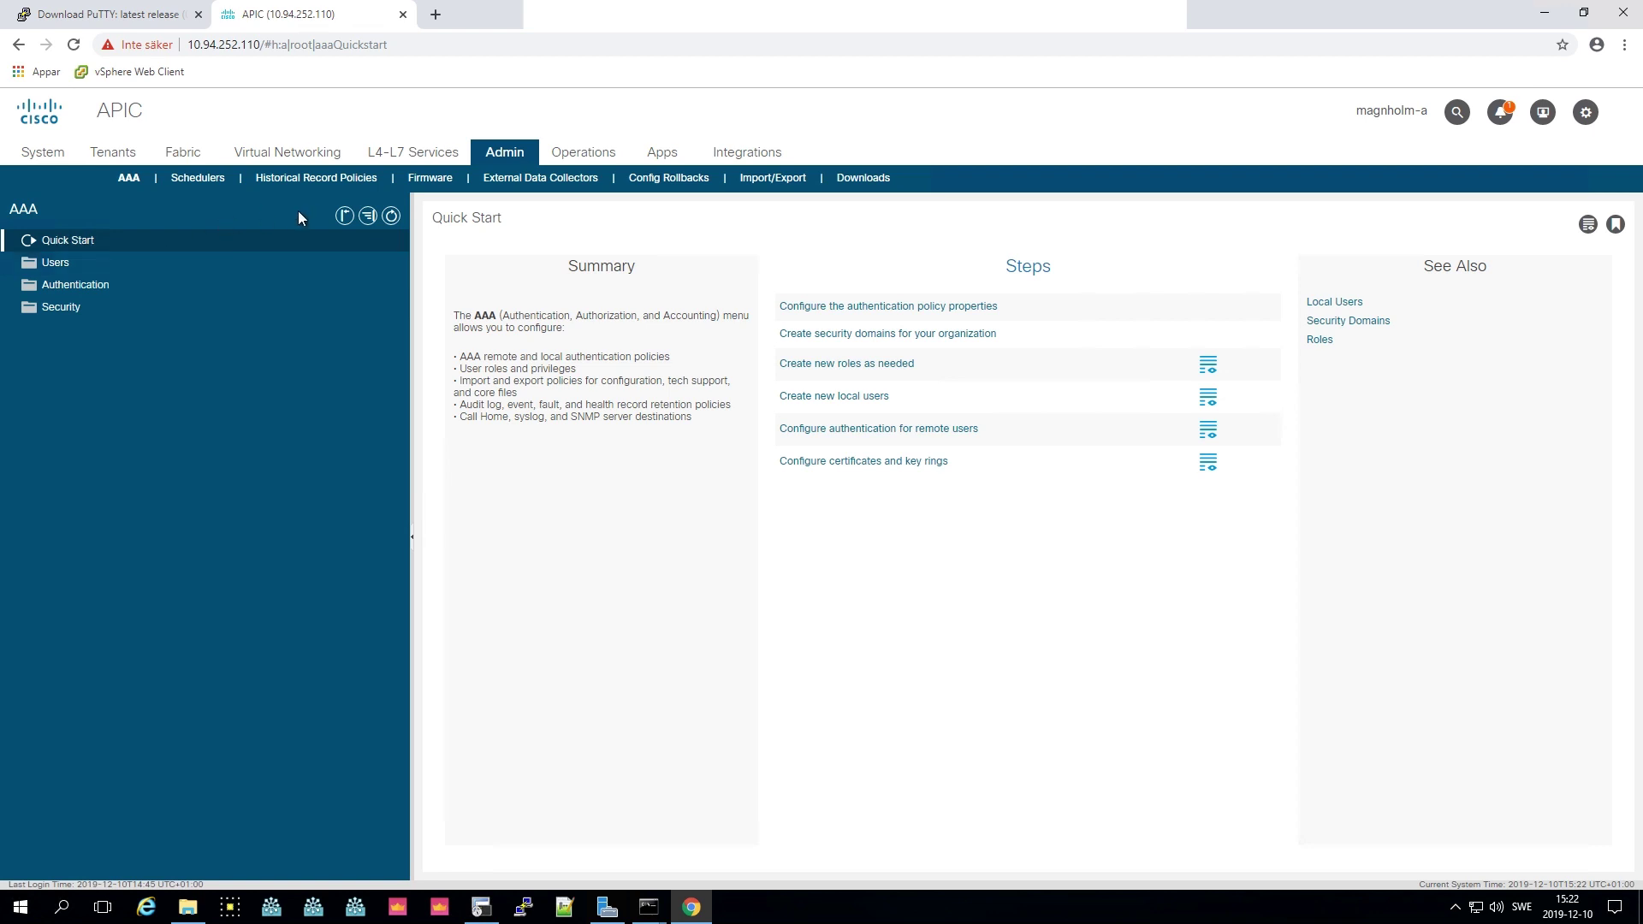
{"action": "left_click", "coordinate": [431, 177]}
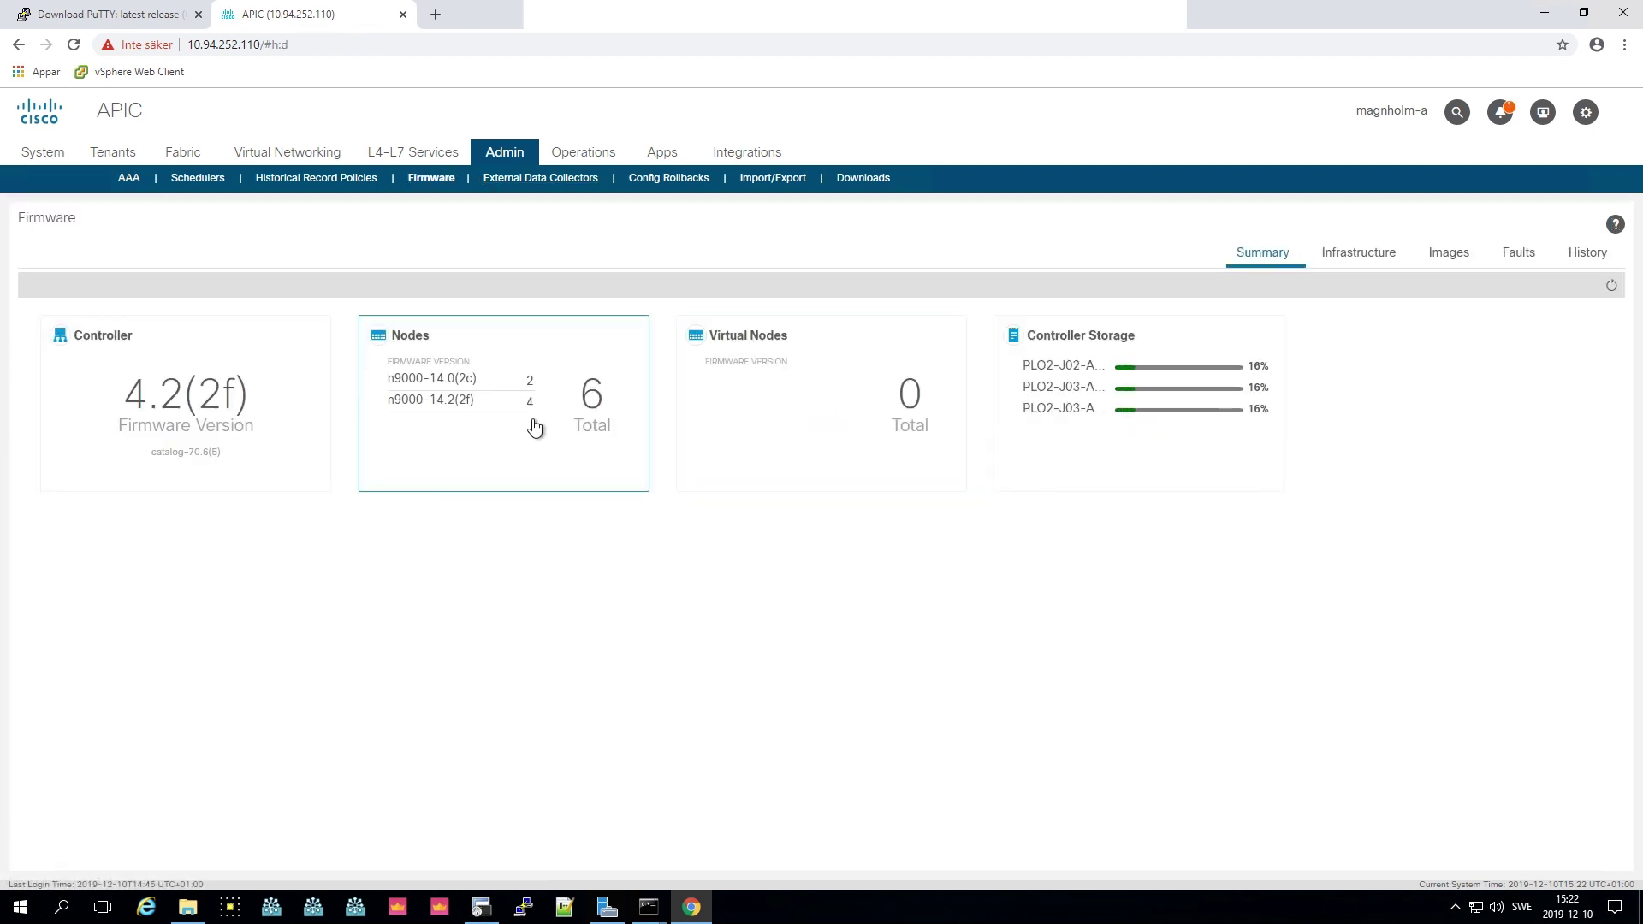
{"action": "left_click", "coordinate": [535, 427]}
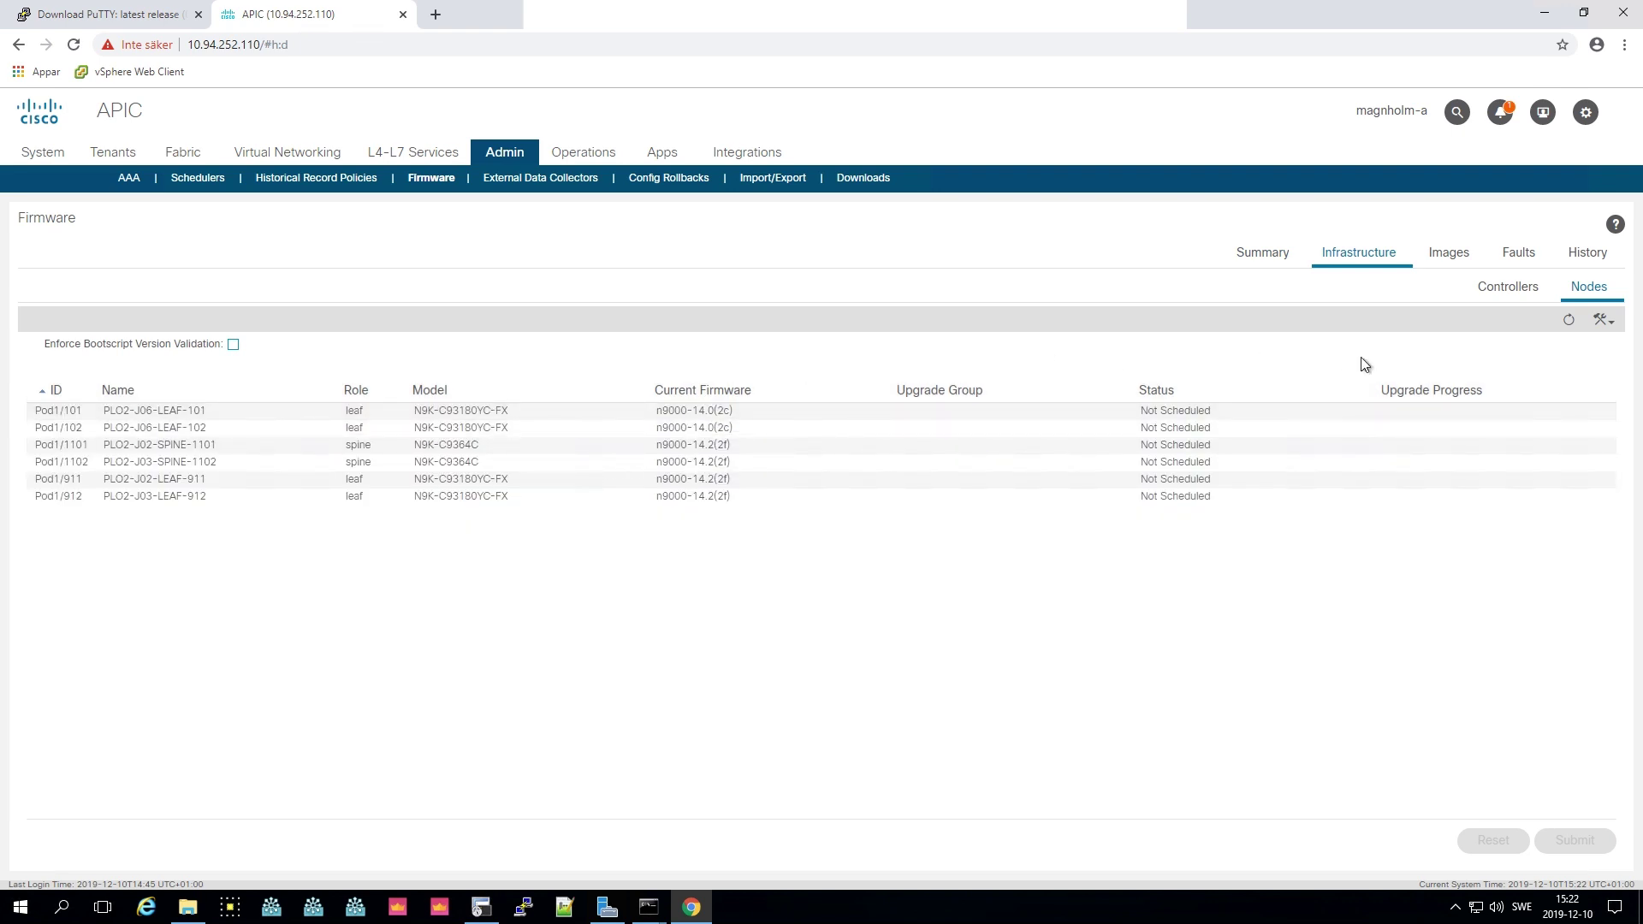
- Schedule a new upgrade group plo2_odd-upg_grp targeting n9000-14.2(2f), ignoring the compatibility check
{"action": "left_click", "coordinate": [1602, 320]}
{"action": "left_click", "coordinate": [1569, 341]}
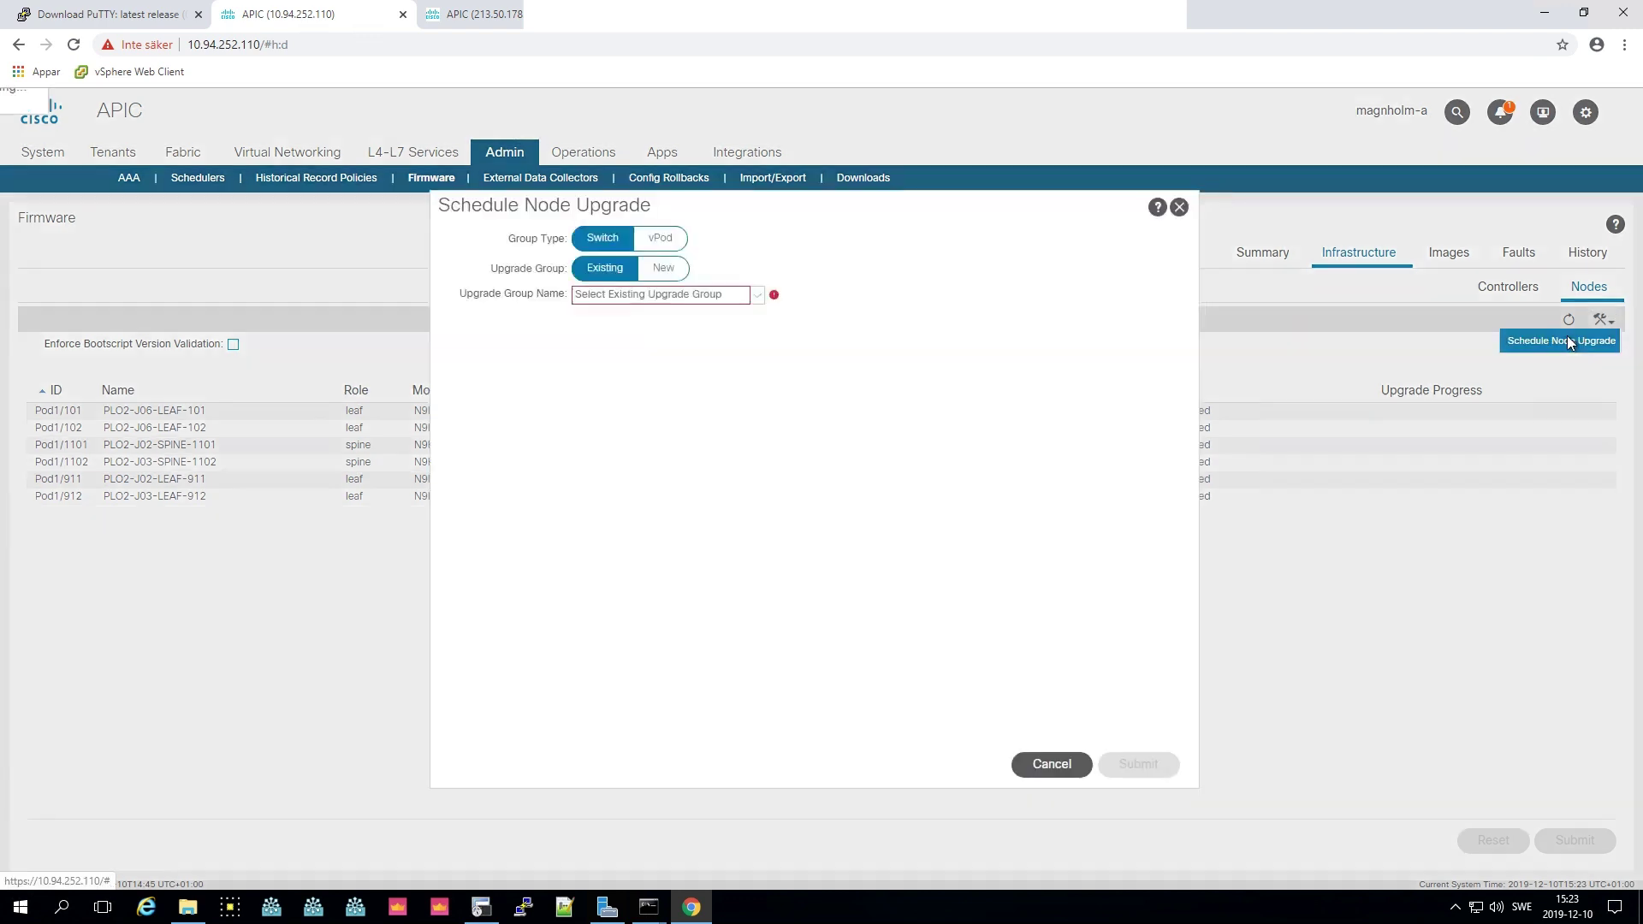
{"action": "left_click_drag", "start_coordinate": [929, 200], "coordinate": [1346, 241]}
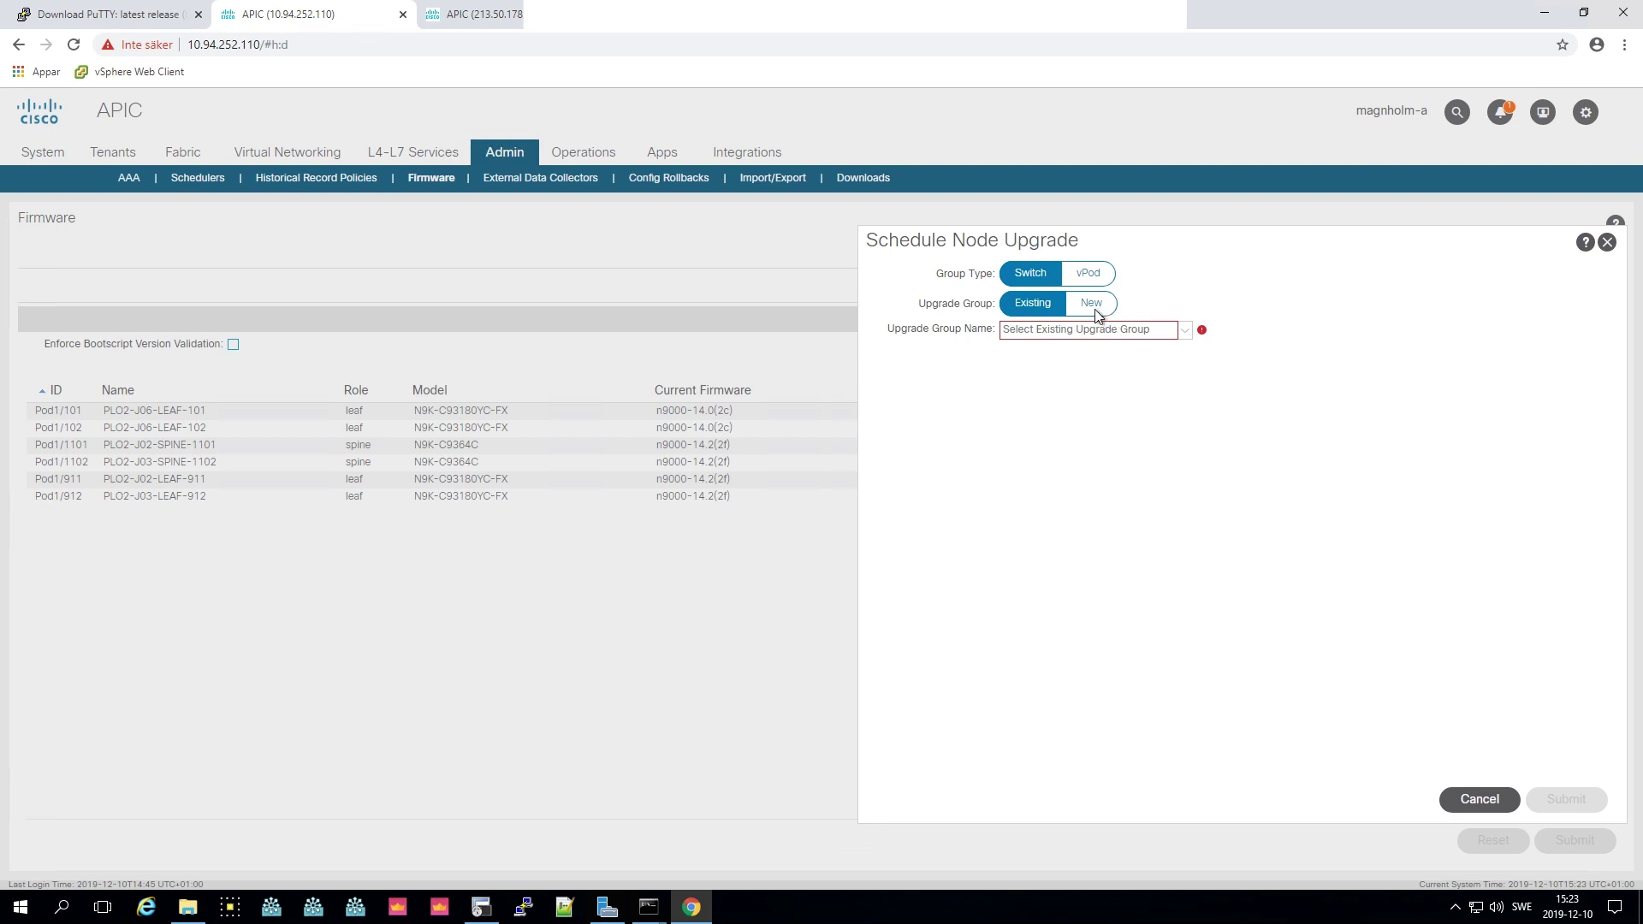
{"action": "left_click", "coordinate": [1096, 310]}
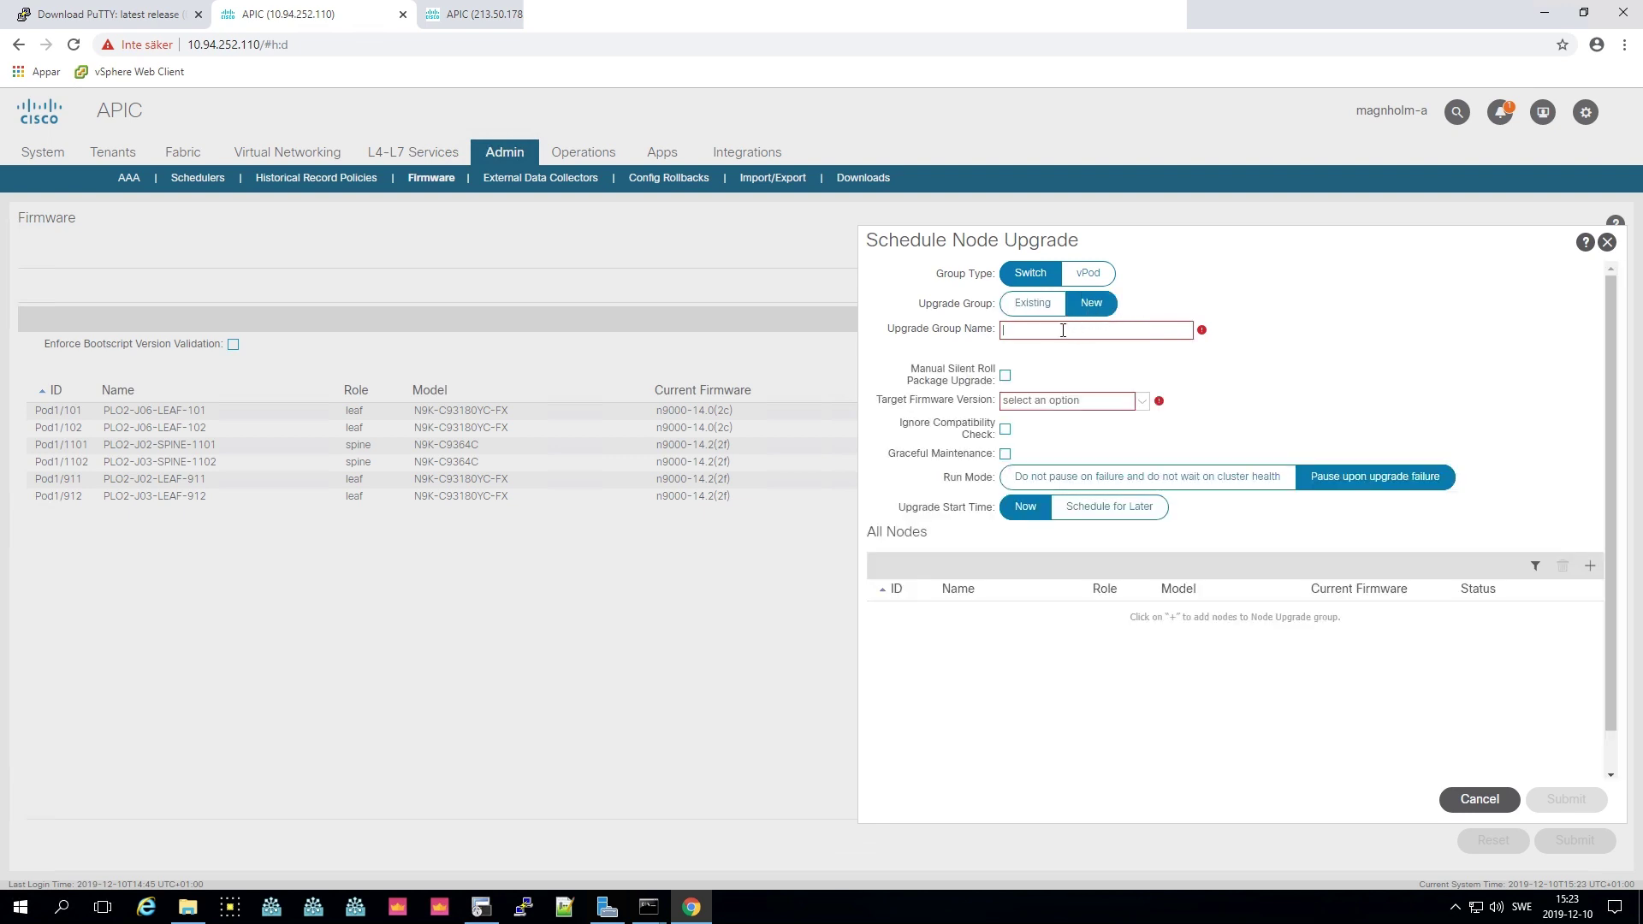
{"action": "left_click", "coordinate": [1062, 330]}
{"action": "type", "text": "fa2_odd-upg_grp"}
{"action": "left_click_drag", "start_coordinate": [1022, 330], "coordinate": [985, 334]}
{"action": "type", "text": "plo2"}
{"action": "left_click", "coordinate": [1114, 402]}
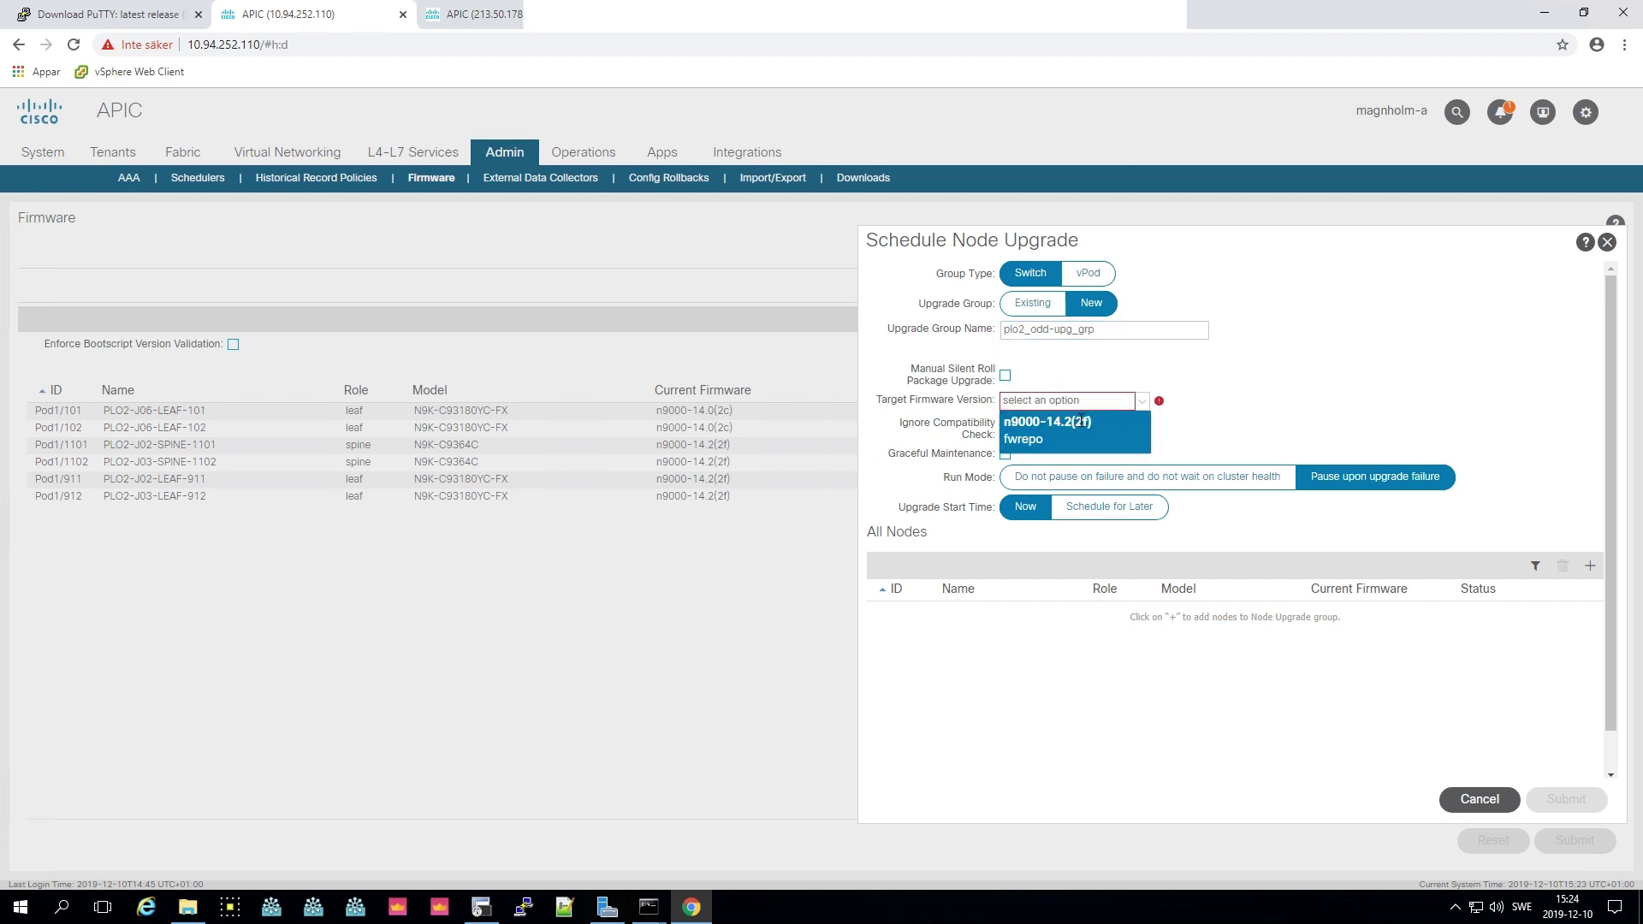
{"action": "left_click", "coordinate": [1080, 423]}
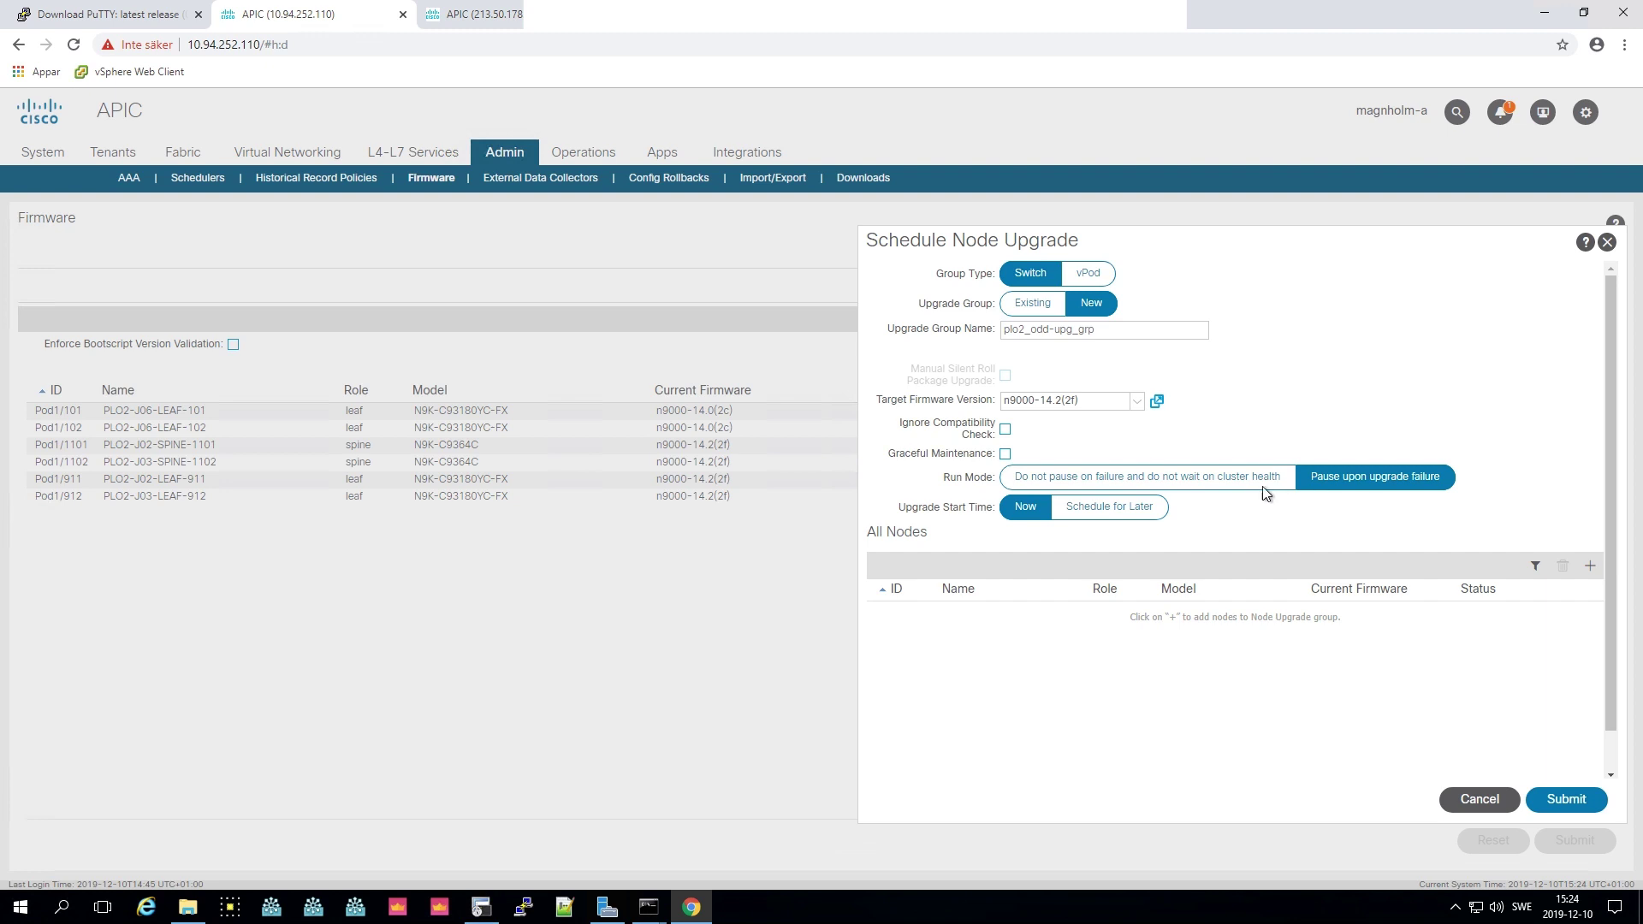
{"action": "left_click", "coordinate": [1006, 430]}
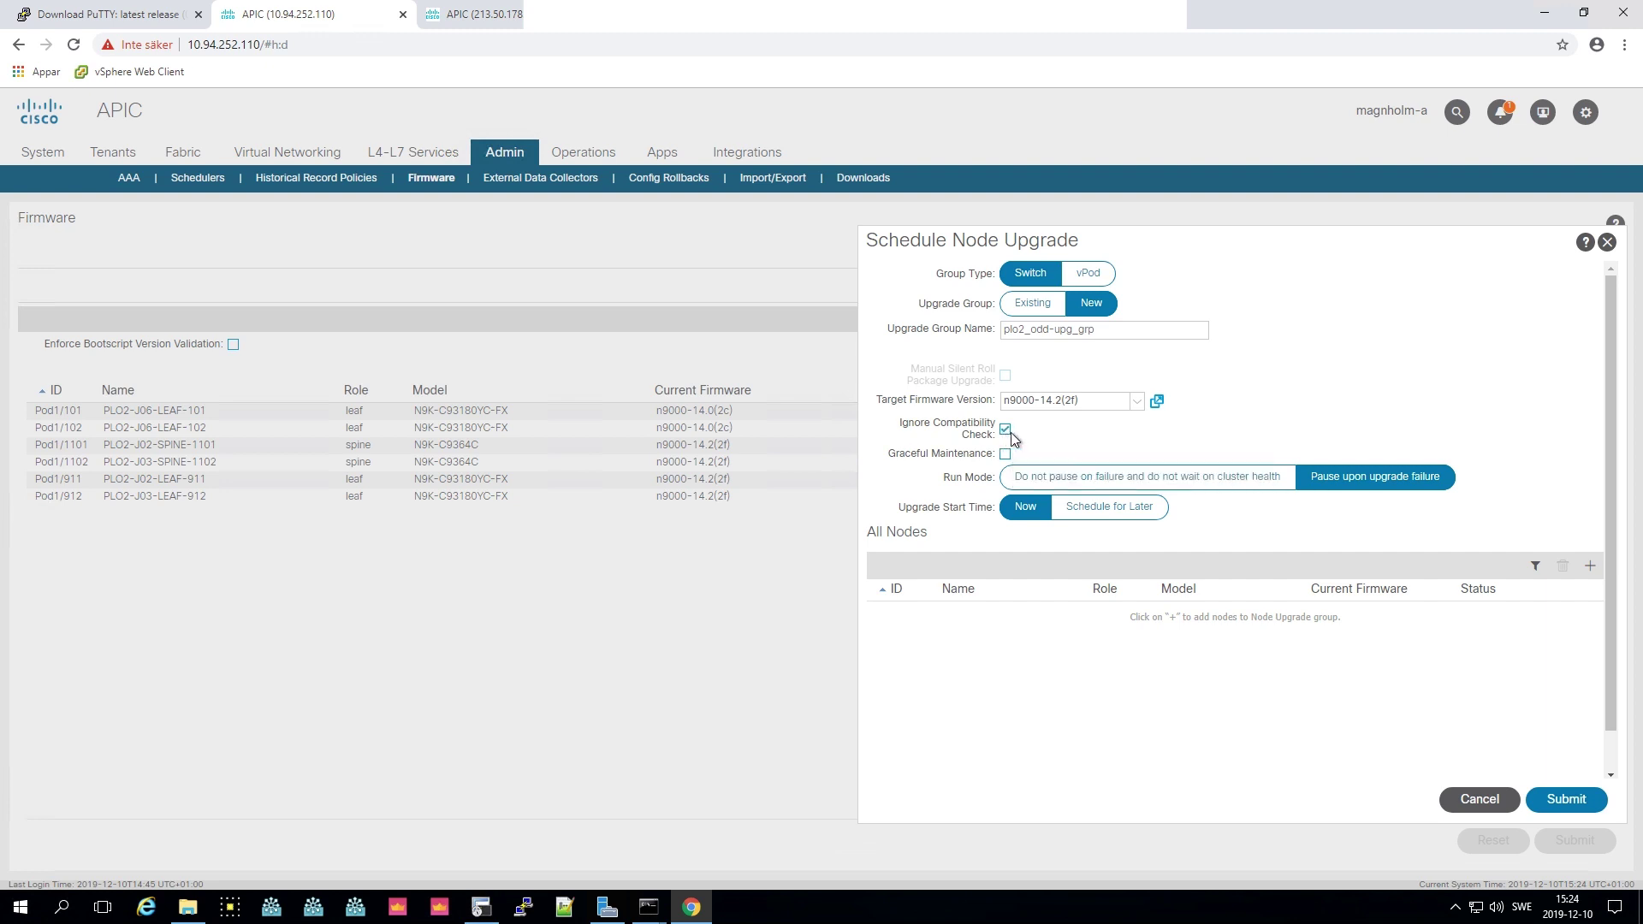
- Manually add nodes 101, 1101 and 911 to plo2_odd-upg_grp and submit the upgrade
{"action": "left_click", "coordinate": [1587, 568]}
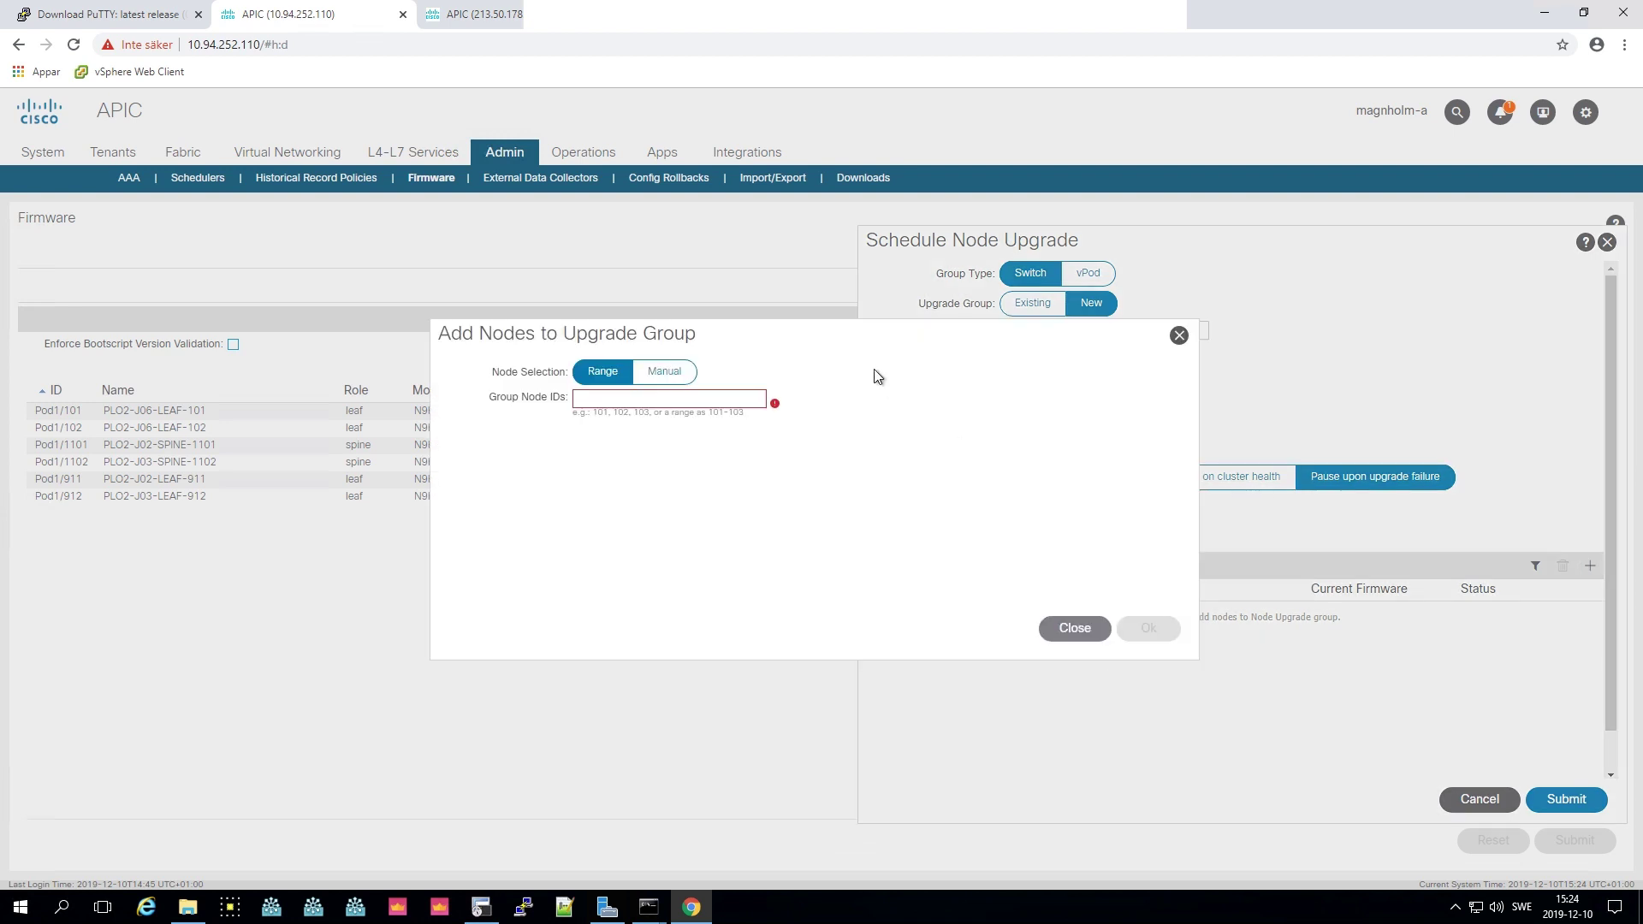
{"action": "left_click", "coordinate": [674, 374]}
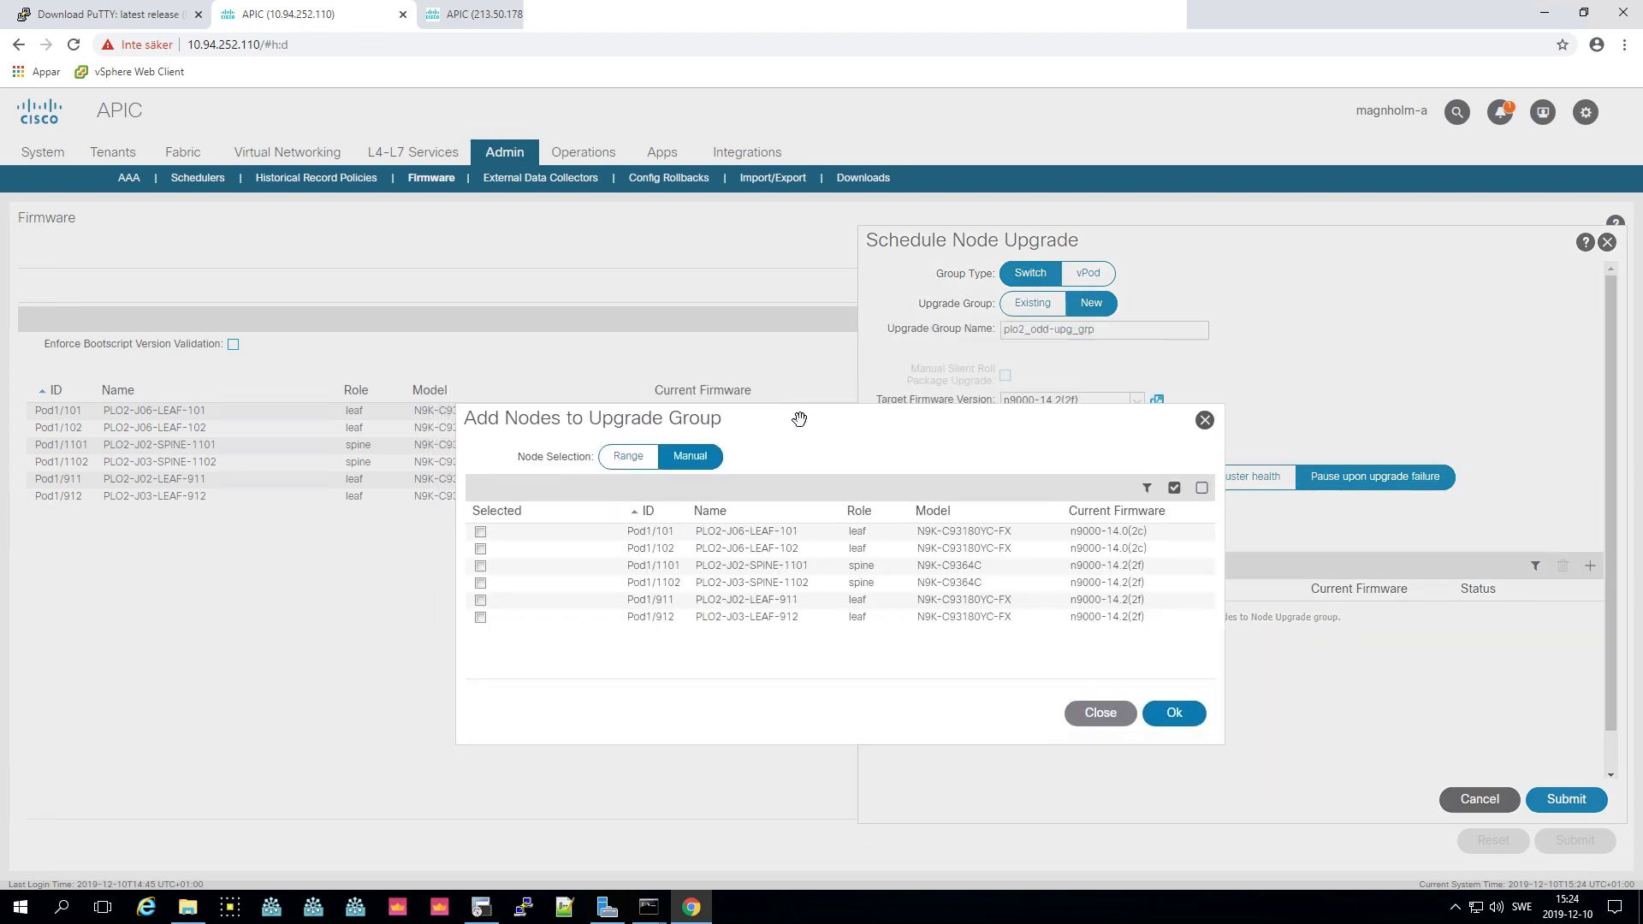
{"action": "left_click_drag", "start_coordinate": [800, 418], "coordinate": [860, 410]}
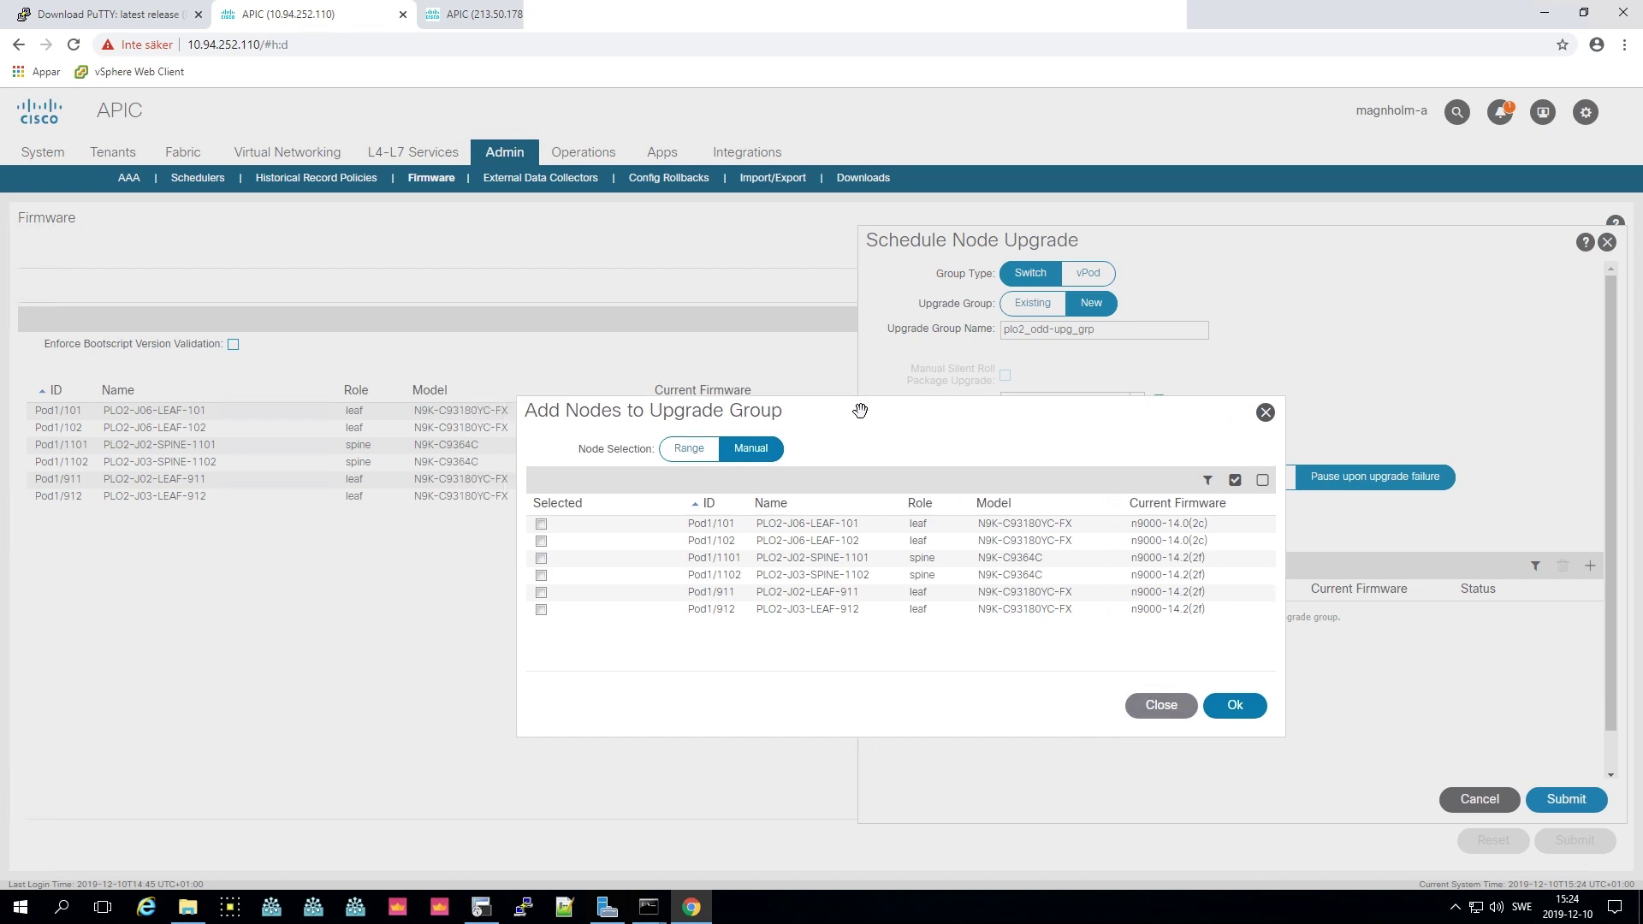
{"action": "left_click", "coordinate": [541, 524]}
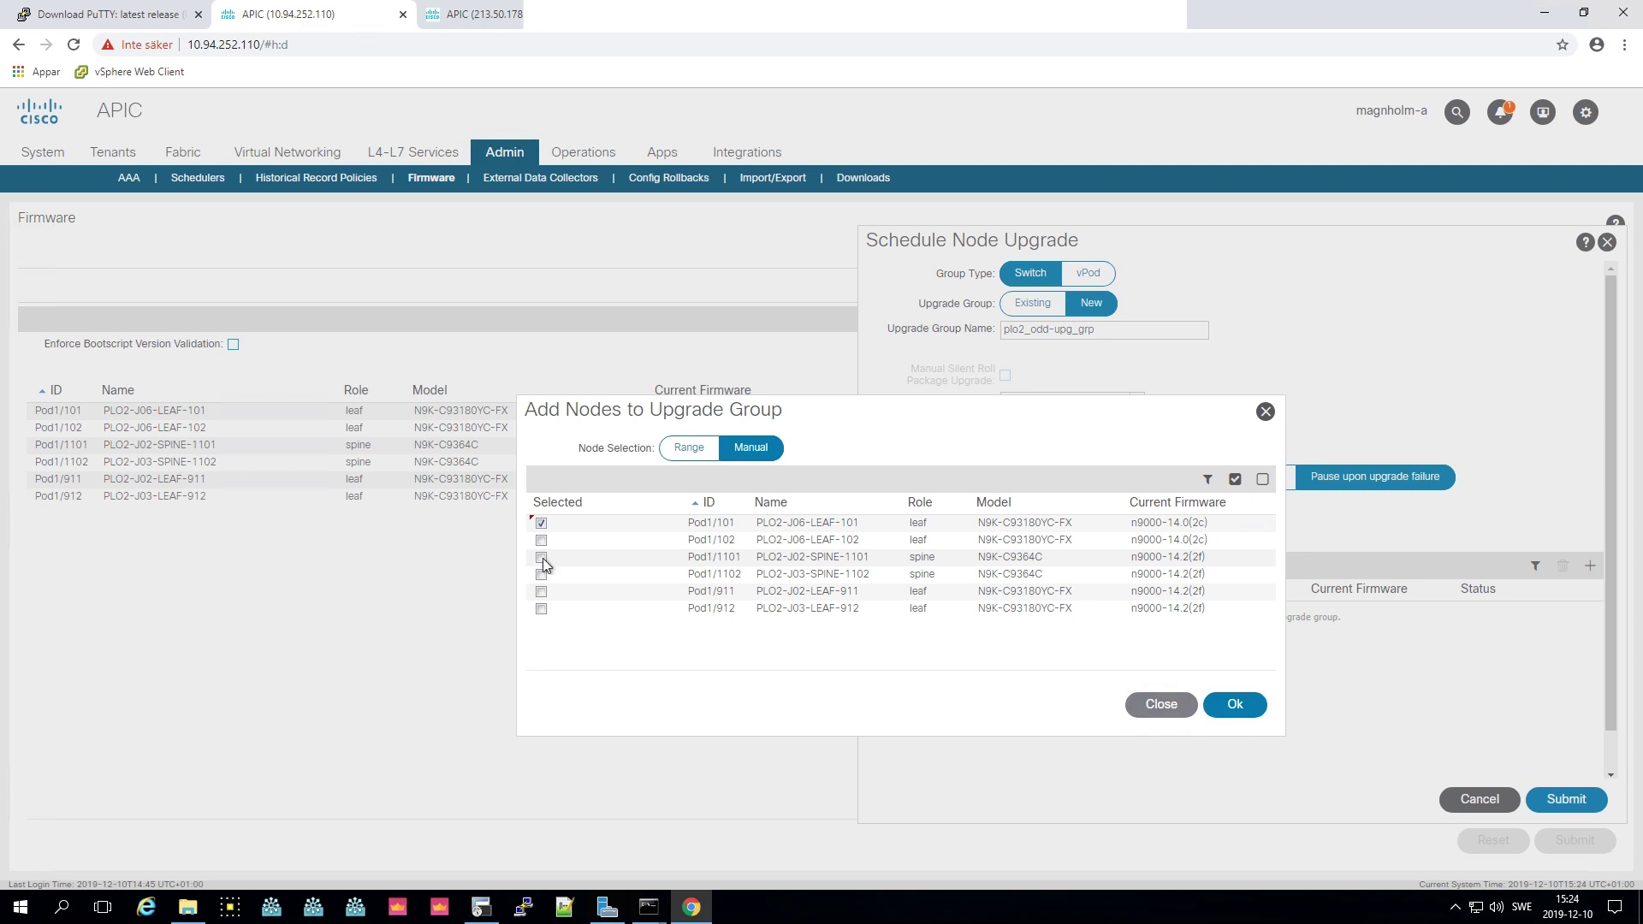
{"action": "left_click", "coordinate": [541, 558]}
{"action": "left_click", "coordinate": [542, 592]}
{"action": "left_click", "coordinate": [1241, 707]}
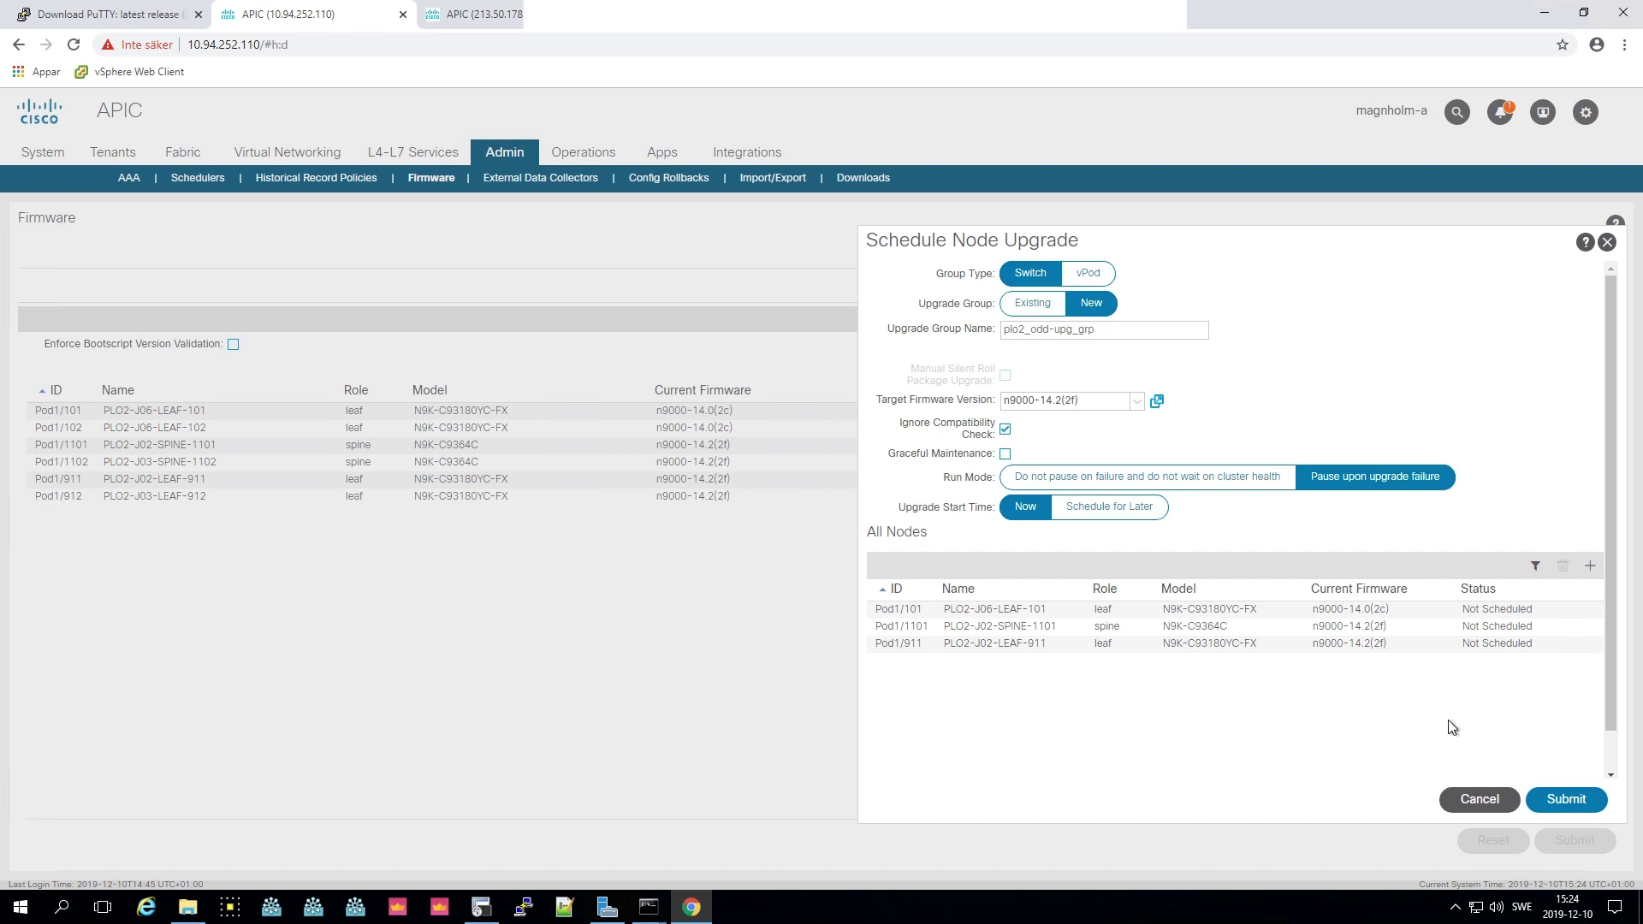
{"action": "left_click", "coordinate": [1567, 802]}
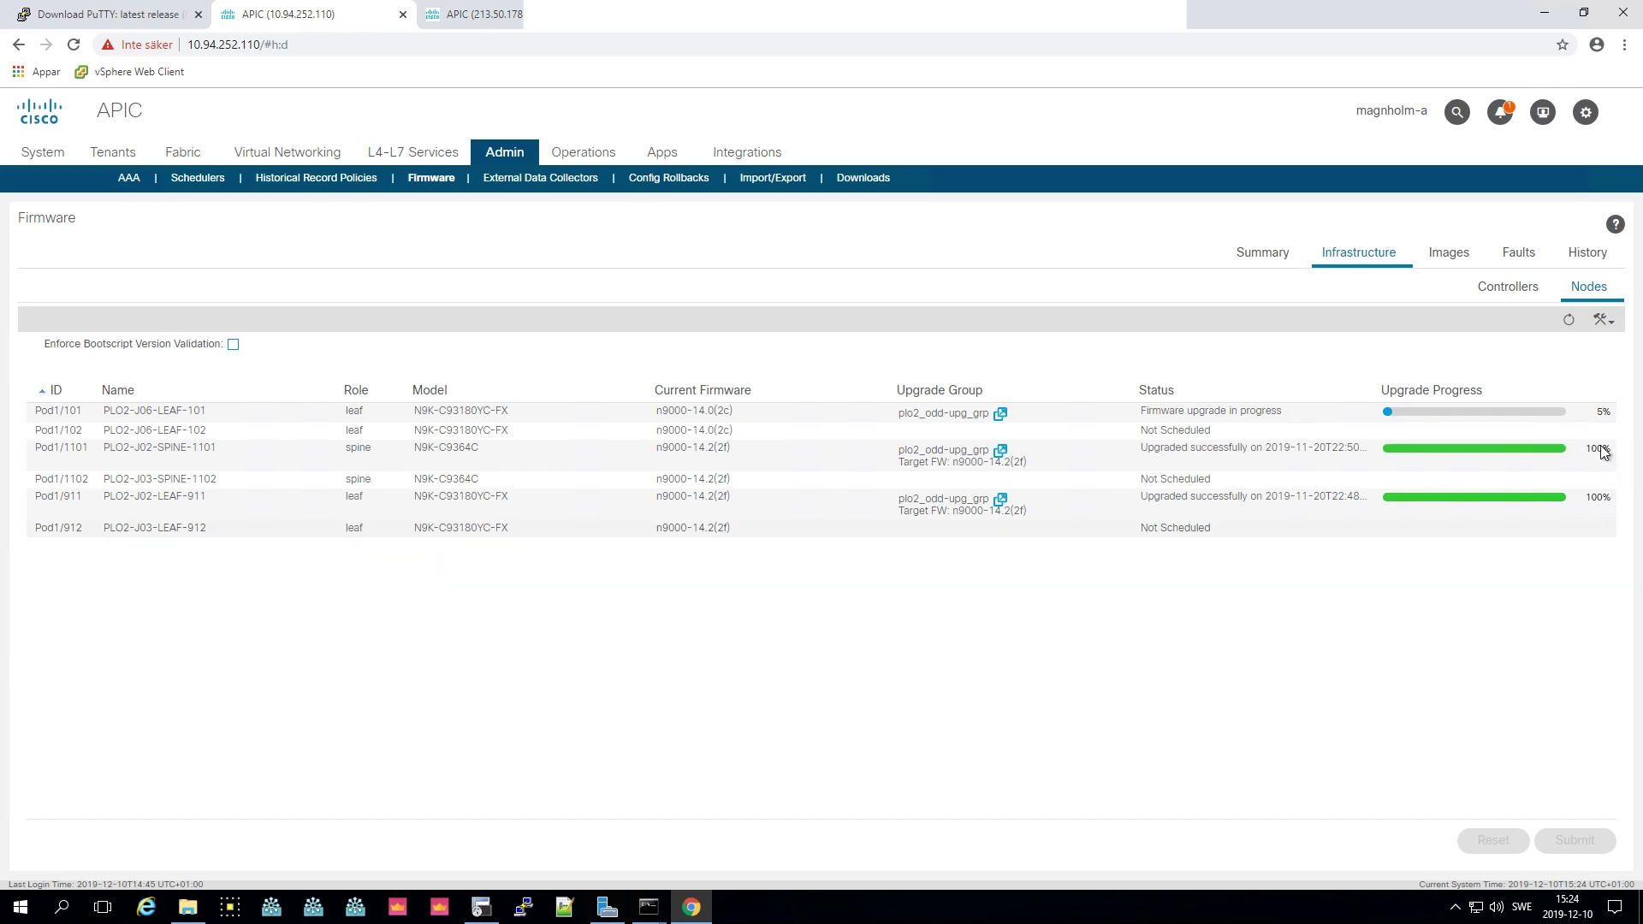
- Schedule a new upgrade group plo2_even-upg_grp targeting firmware n9000-14.2(2f)
{"action": "left_click", "coordinate": [1603, 322]}
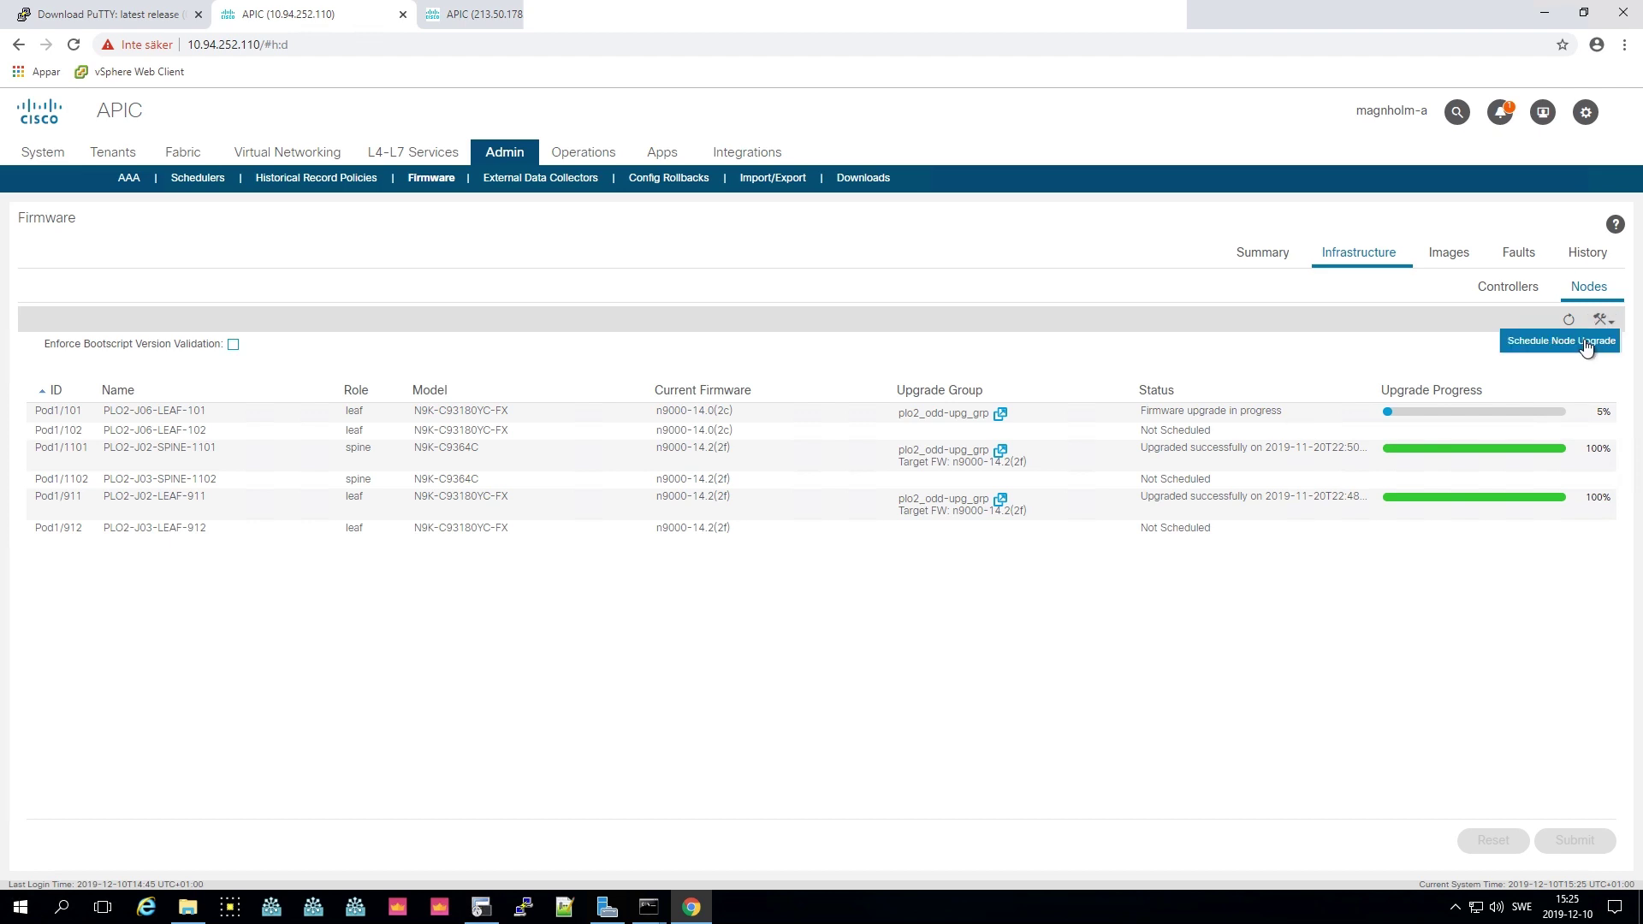
{"action": "left_click", "coordinate": [1584, 345]}
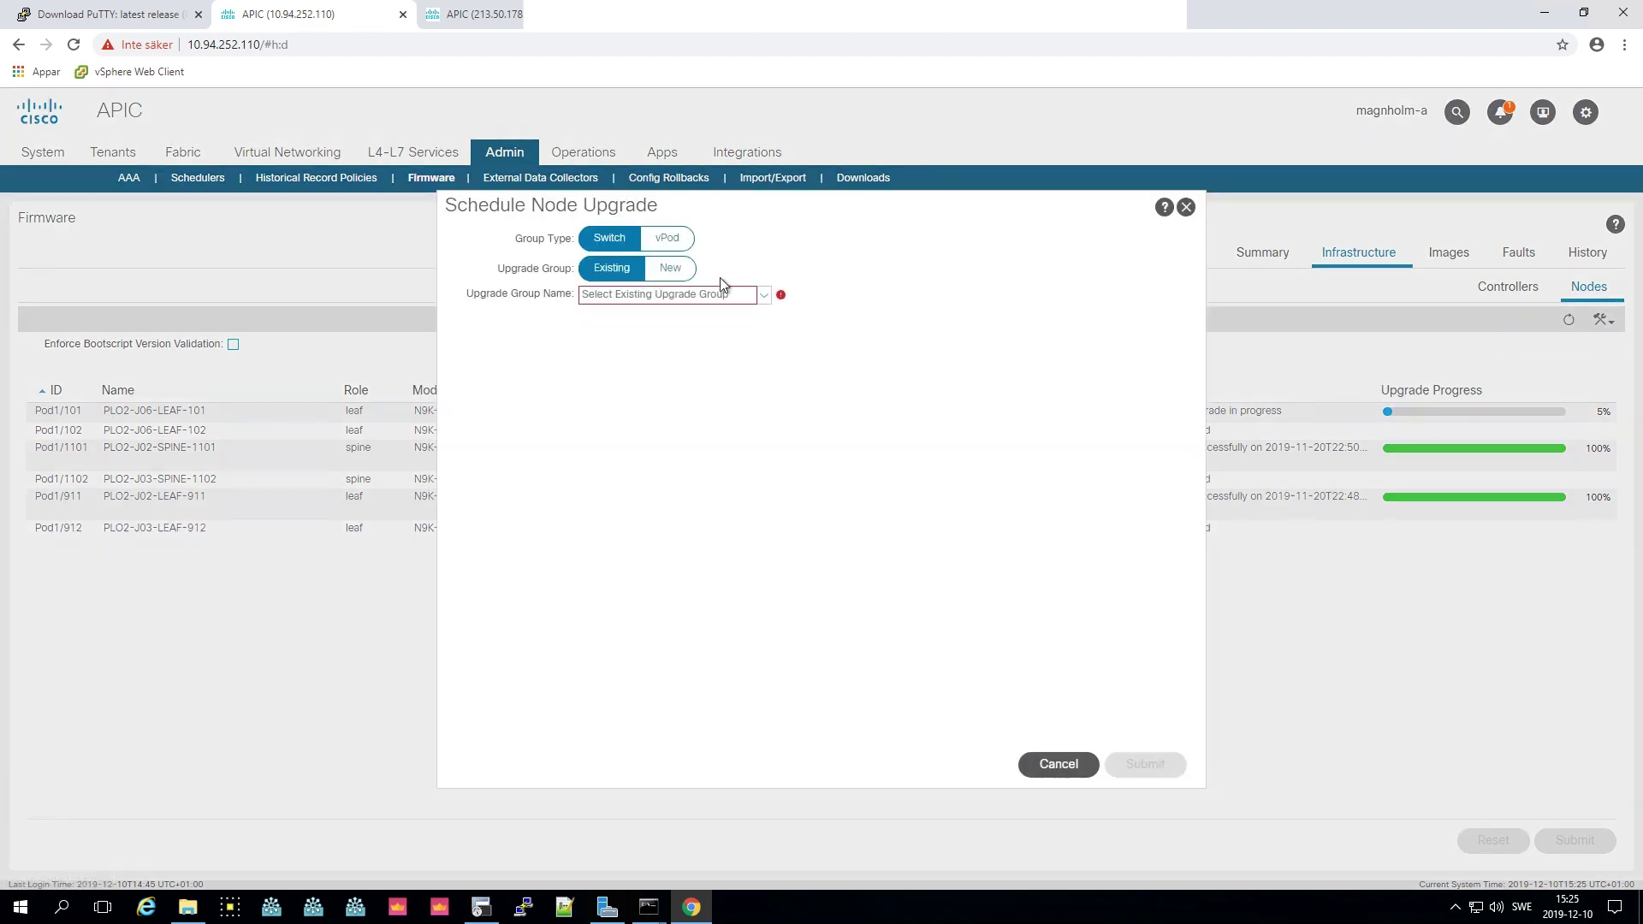
{"action": "left_click", "coordinate": [670, 268]}
{"action": "left_click", "coordinate": [664, 296]}
{"action": "type", "text": "plo2"}
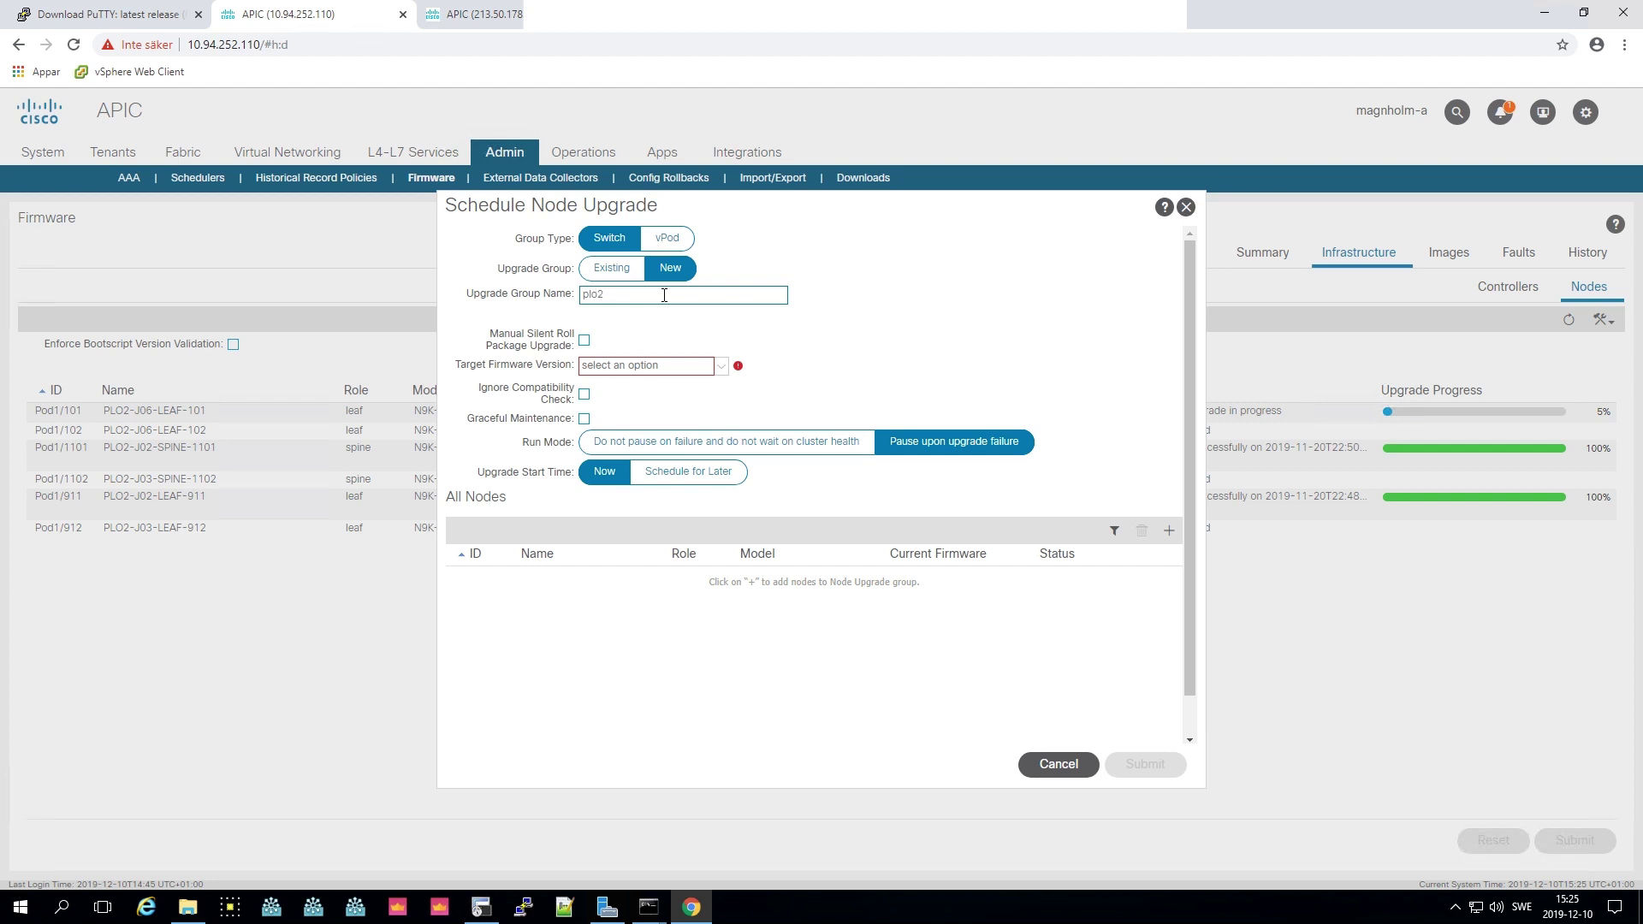
{"action": "type", "text": "_even-upg_grp"}
{"action": "left_click", "coordinate": [629, 368]}
{"action": "left_click", "coordinate": [616, 387]}
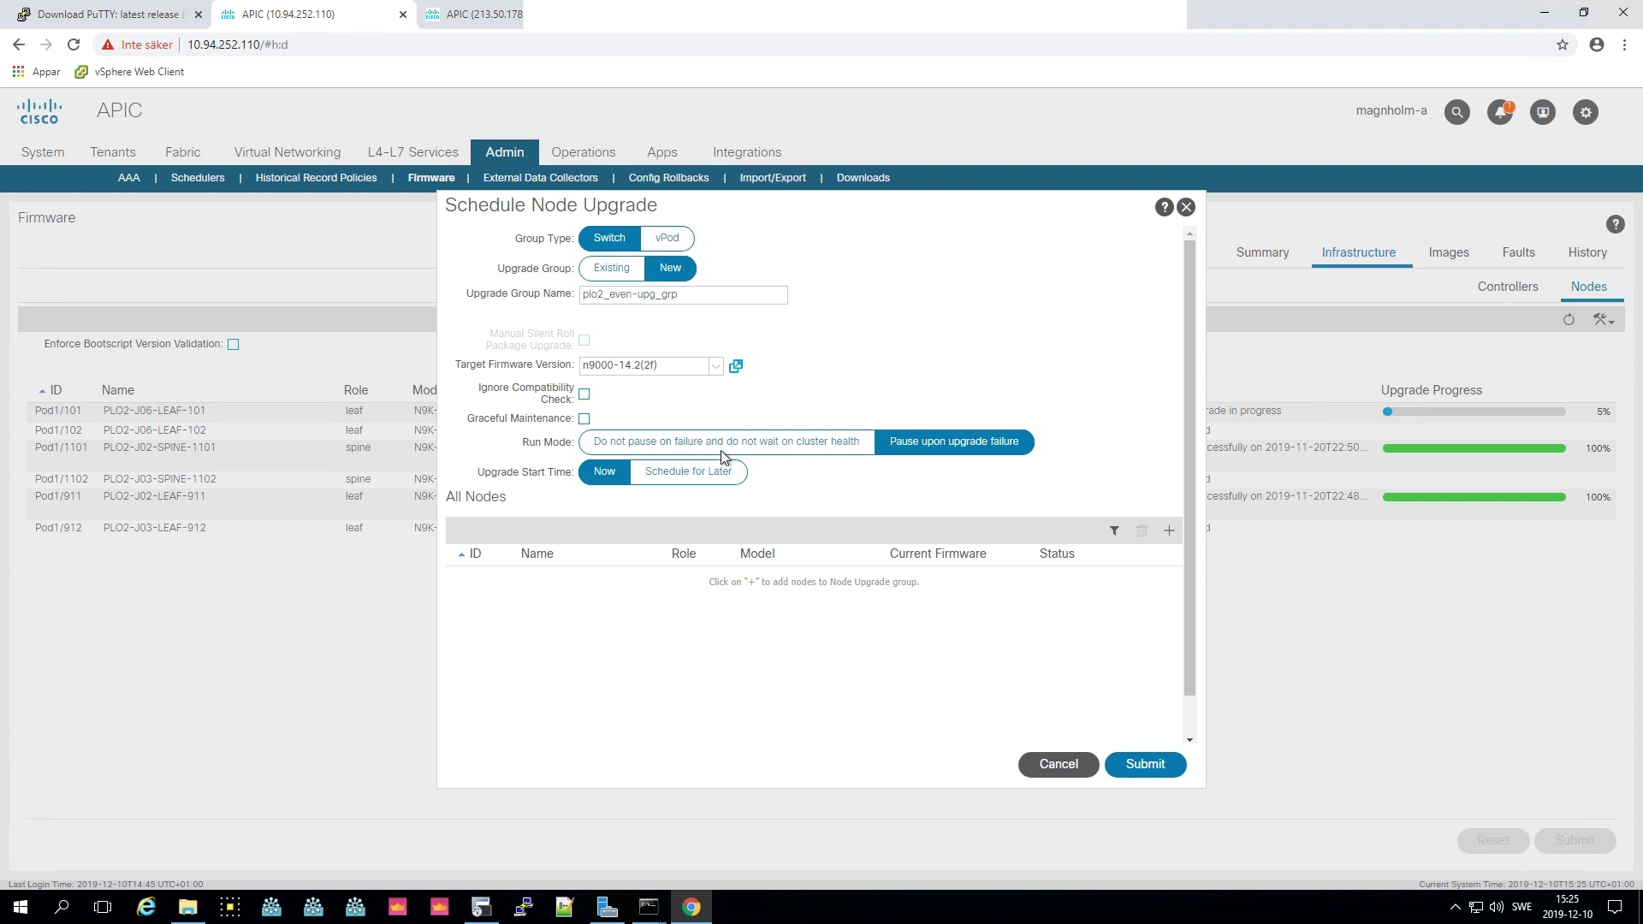
- Manually add nodes 102, 1102 and 912 to the even group and submit it
{"action": "left_click", "coordinate": [1166, 534]}
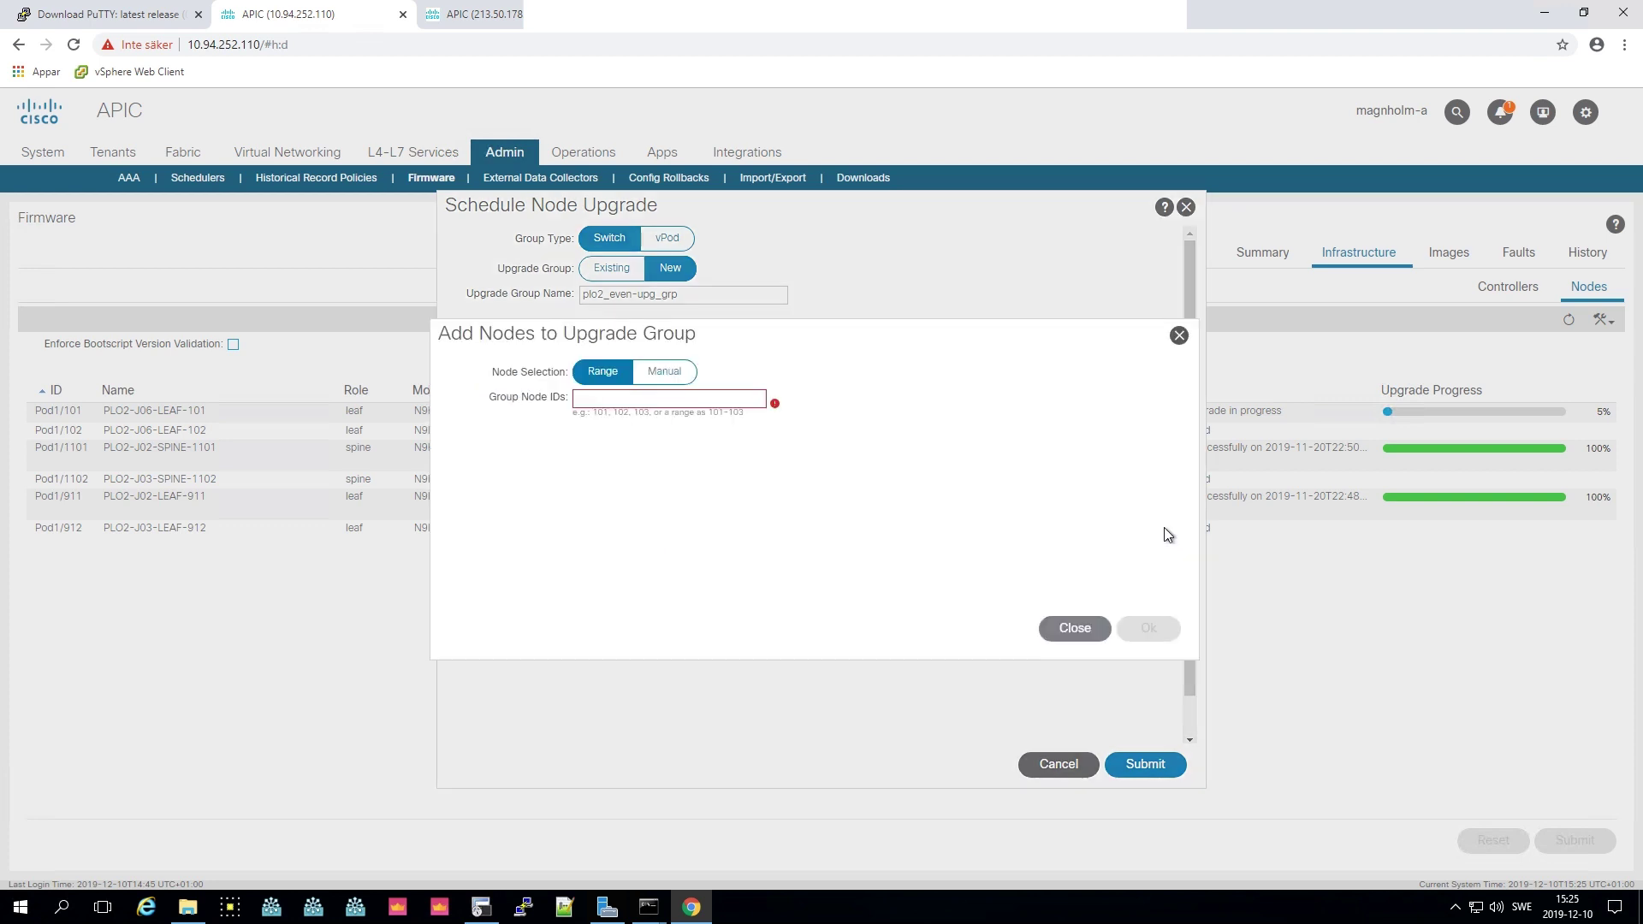
{"action": "left_click", "coordinate": [665, 376]}
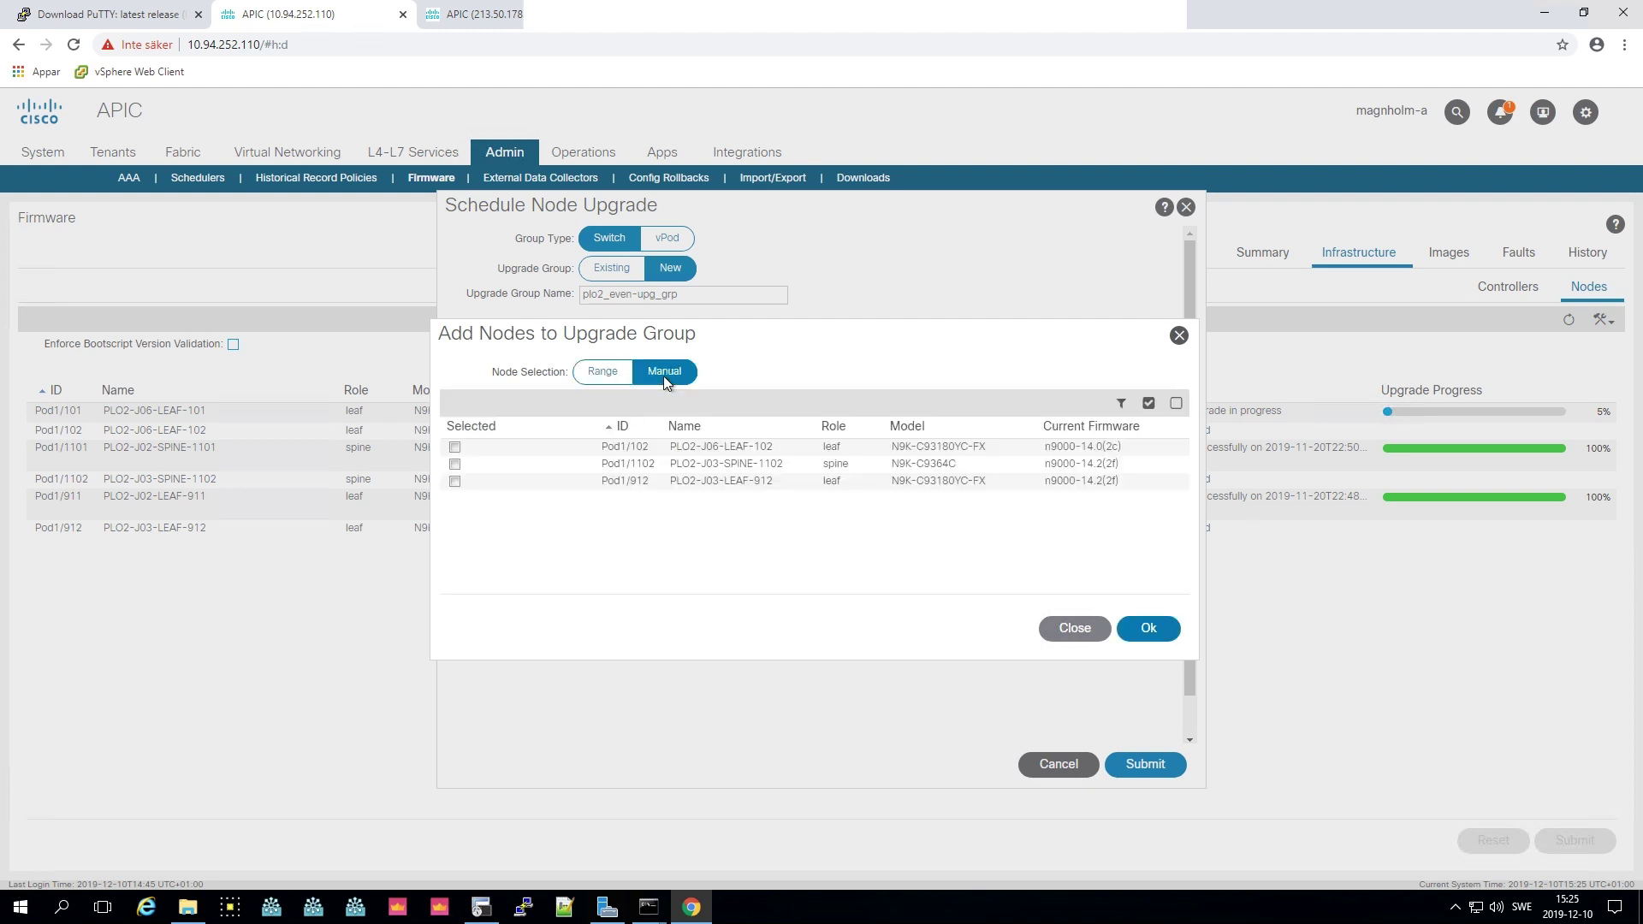
{"action": "left_click", "coordinate": [454, 447]}
{"action": "left_click", "coordinate": [455, 464]}
{"action": "left_click", "coordinate": [455, 481]}
{"action": "left_click", "coordinate": [1157, 629]}
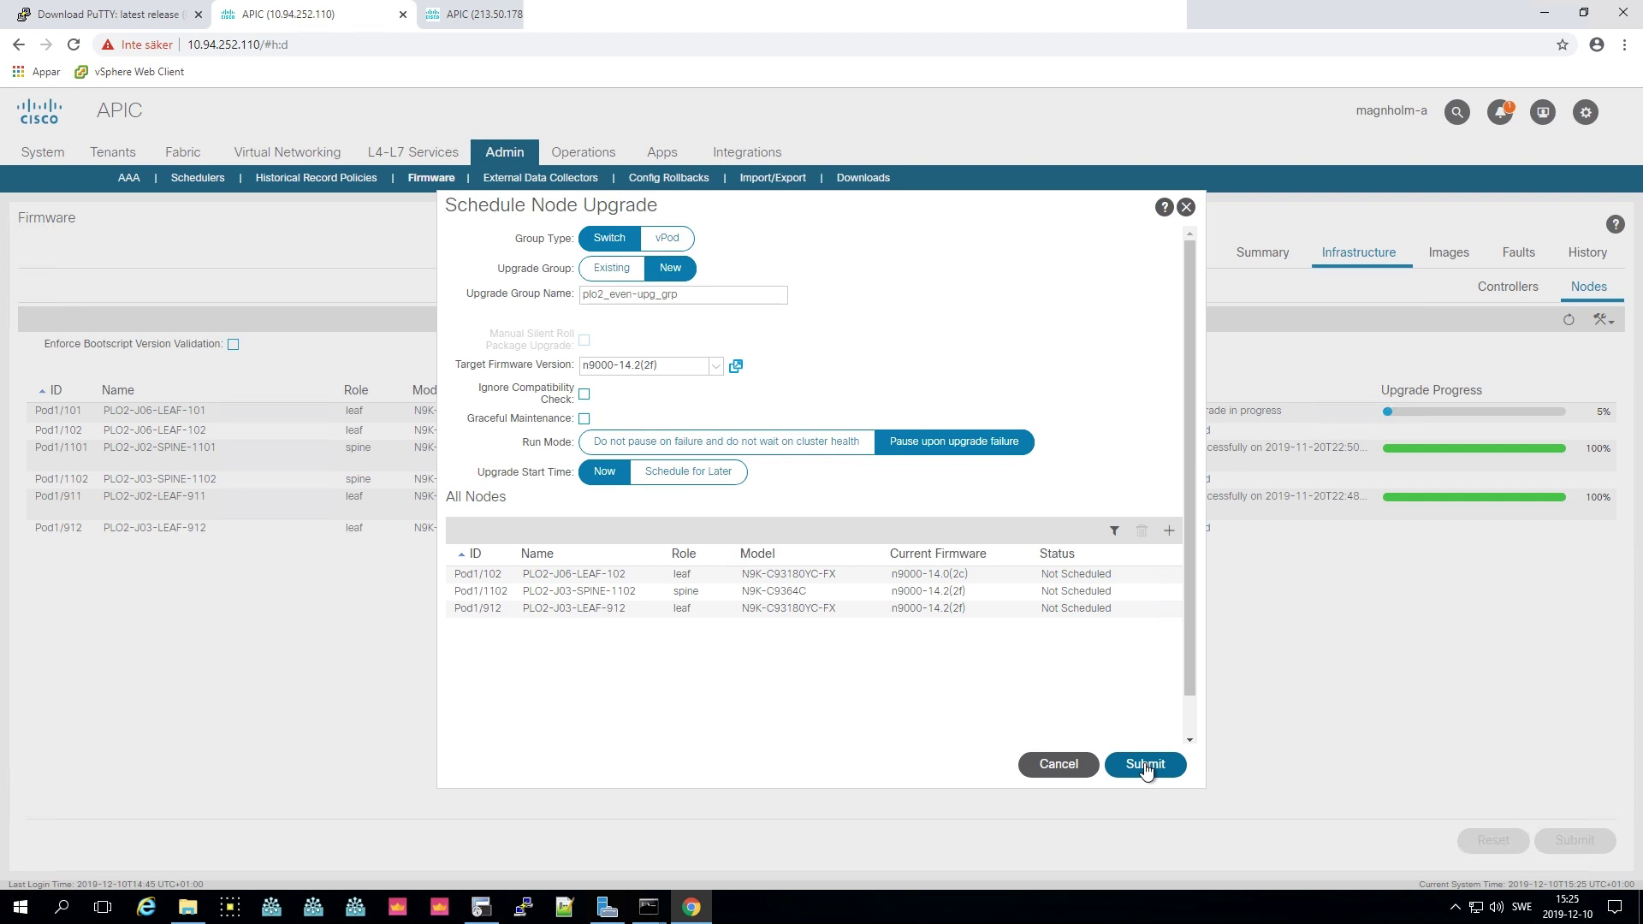
{"action": "left_click", "coordinate": [1145, 768]}
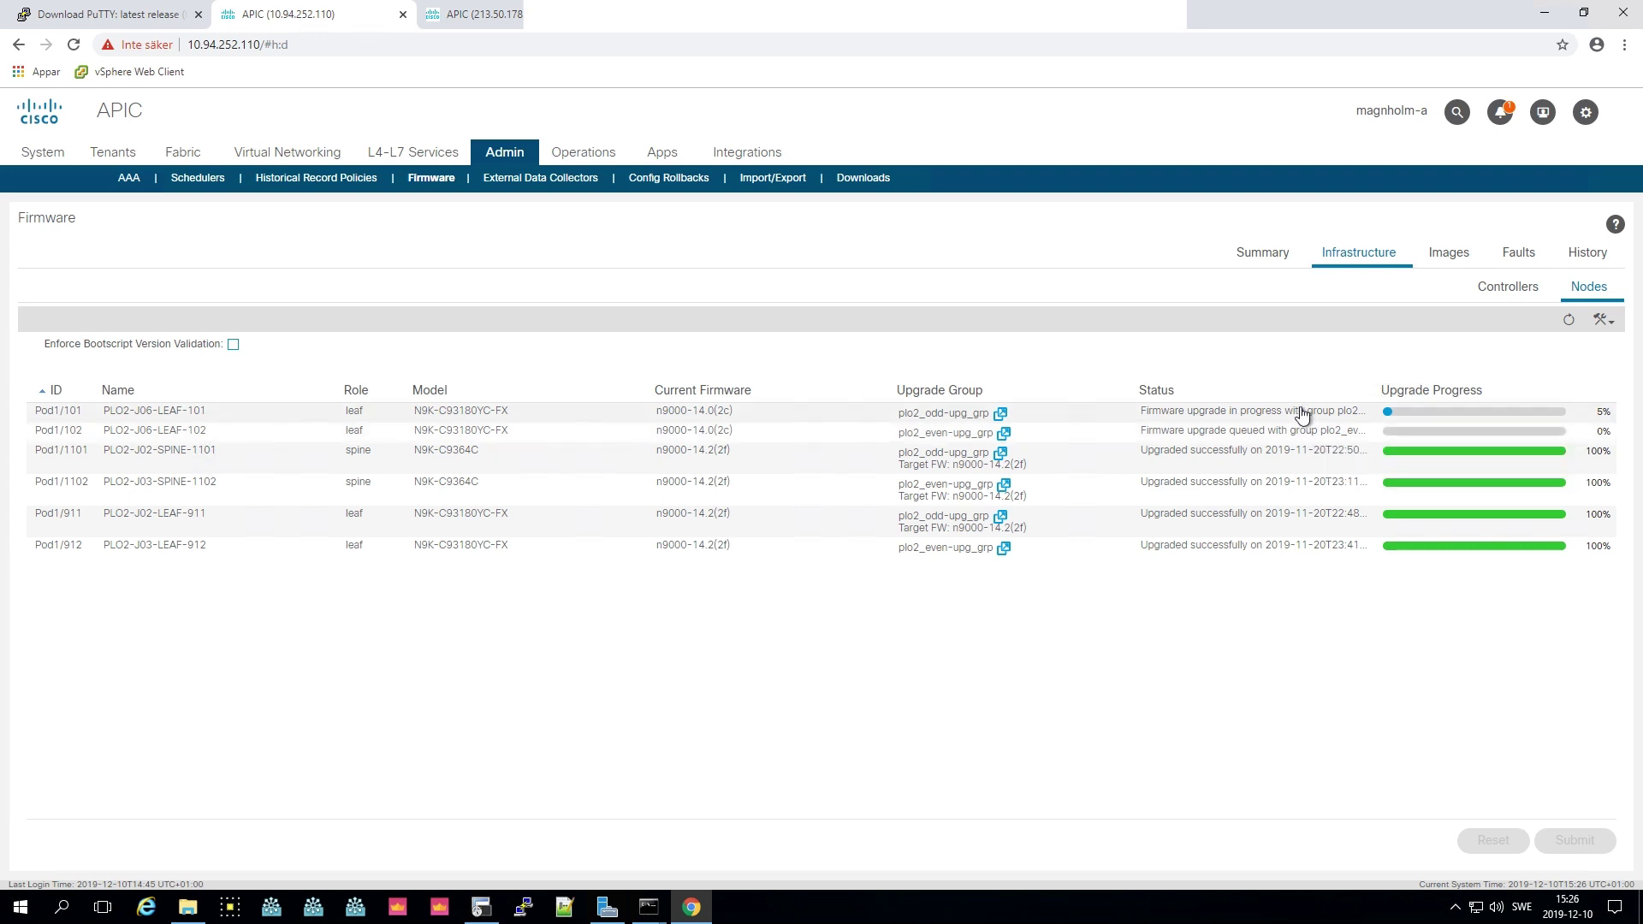
- Refresh the Nodes firmware table until all six switches show 100% on n9000-14.2(2f)
{"action": "left_click", "coordinate": [1566, 321]}
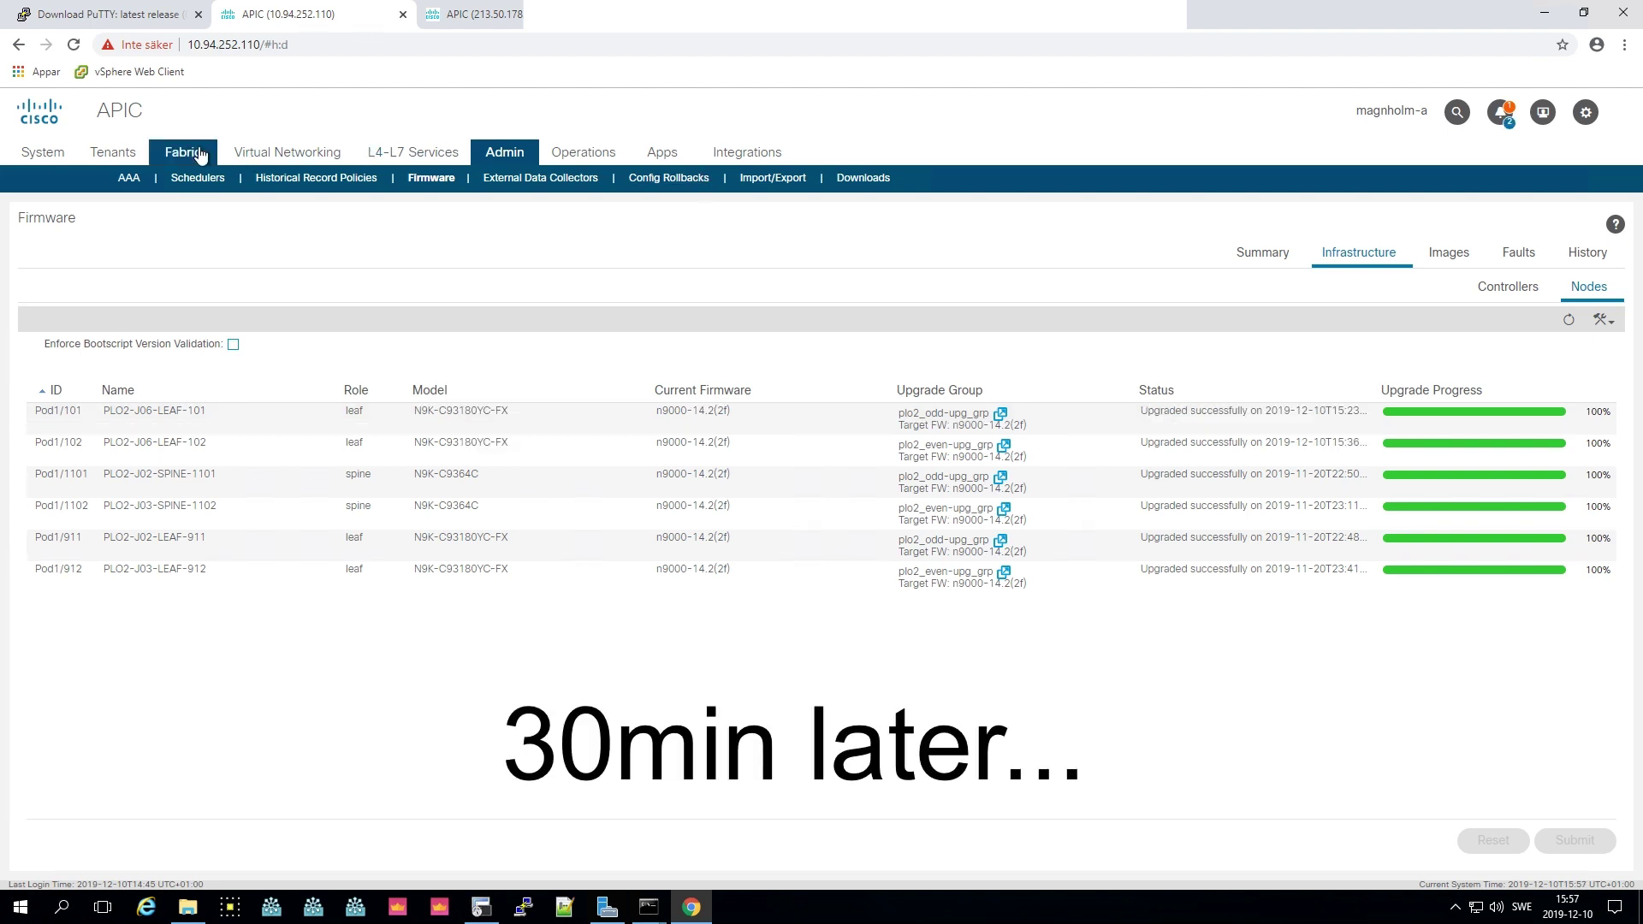
- Open Fabric > Inventory > Fabric Membership to confirm four leafs and two spines are Active
{"action": "left_click", "coordinate": [200, 154]}
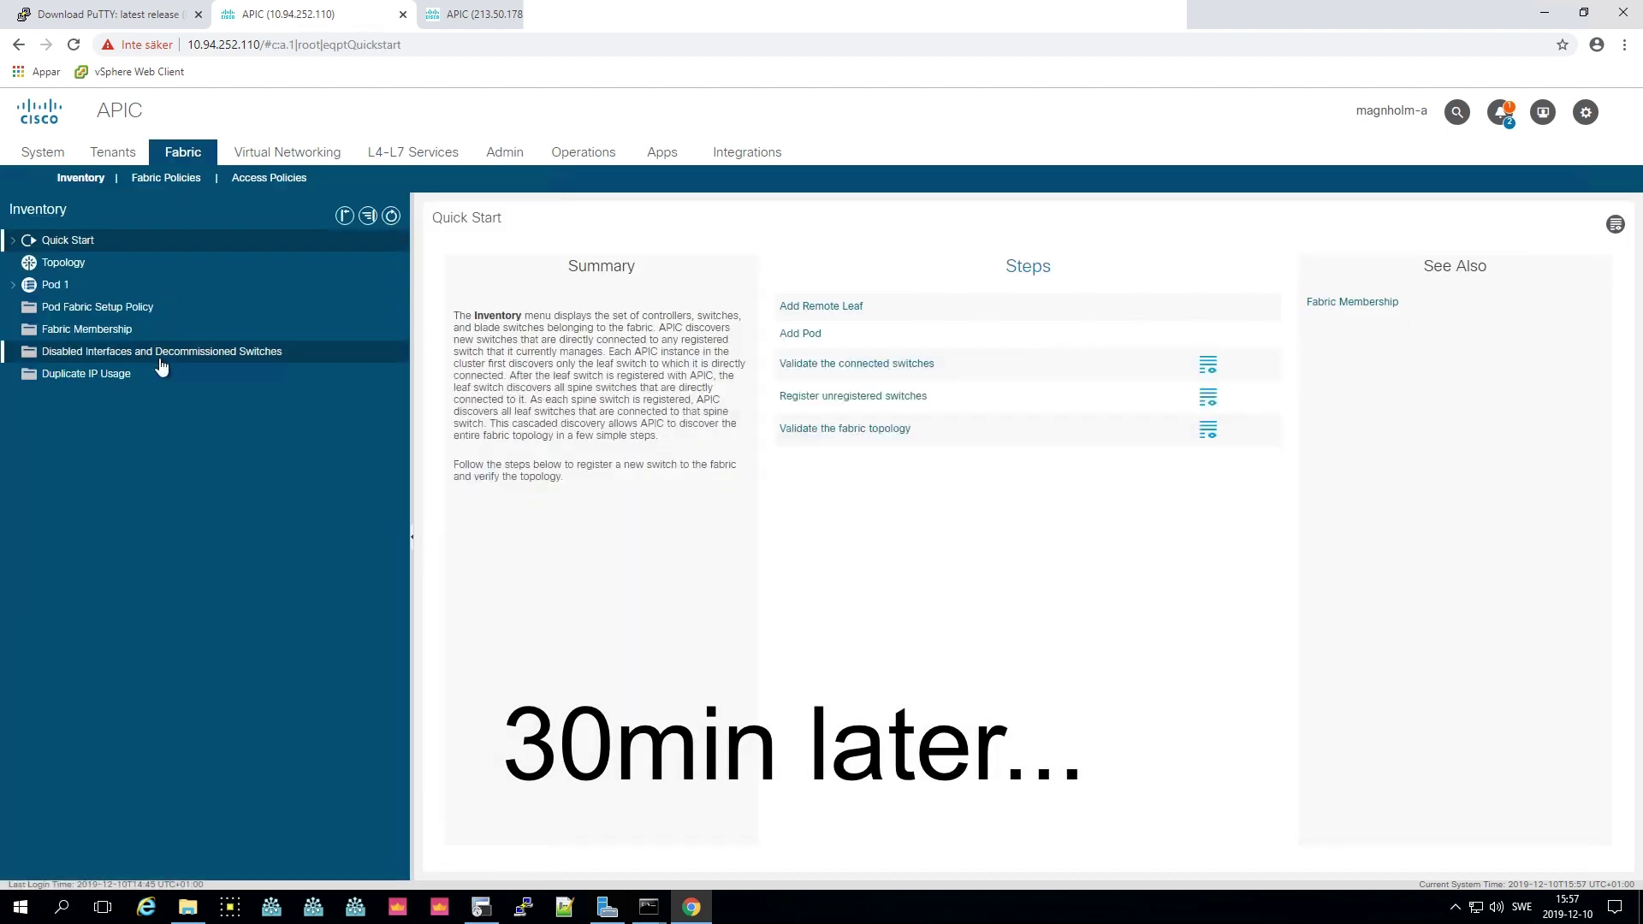
{"action": "left_click", "coordinate": [107, 337]}
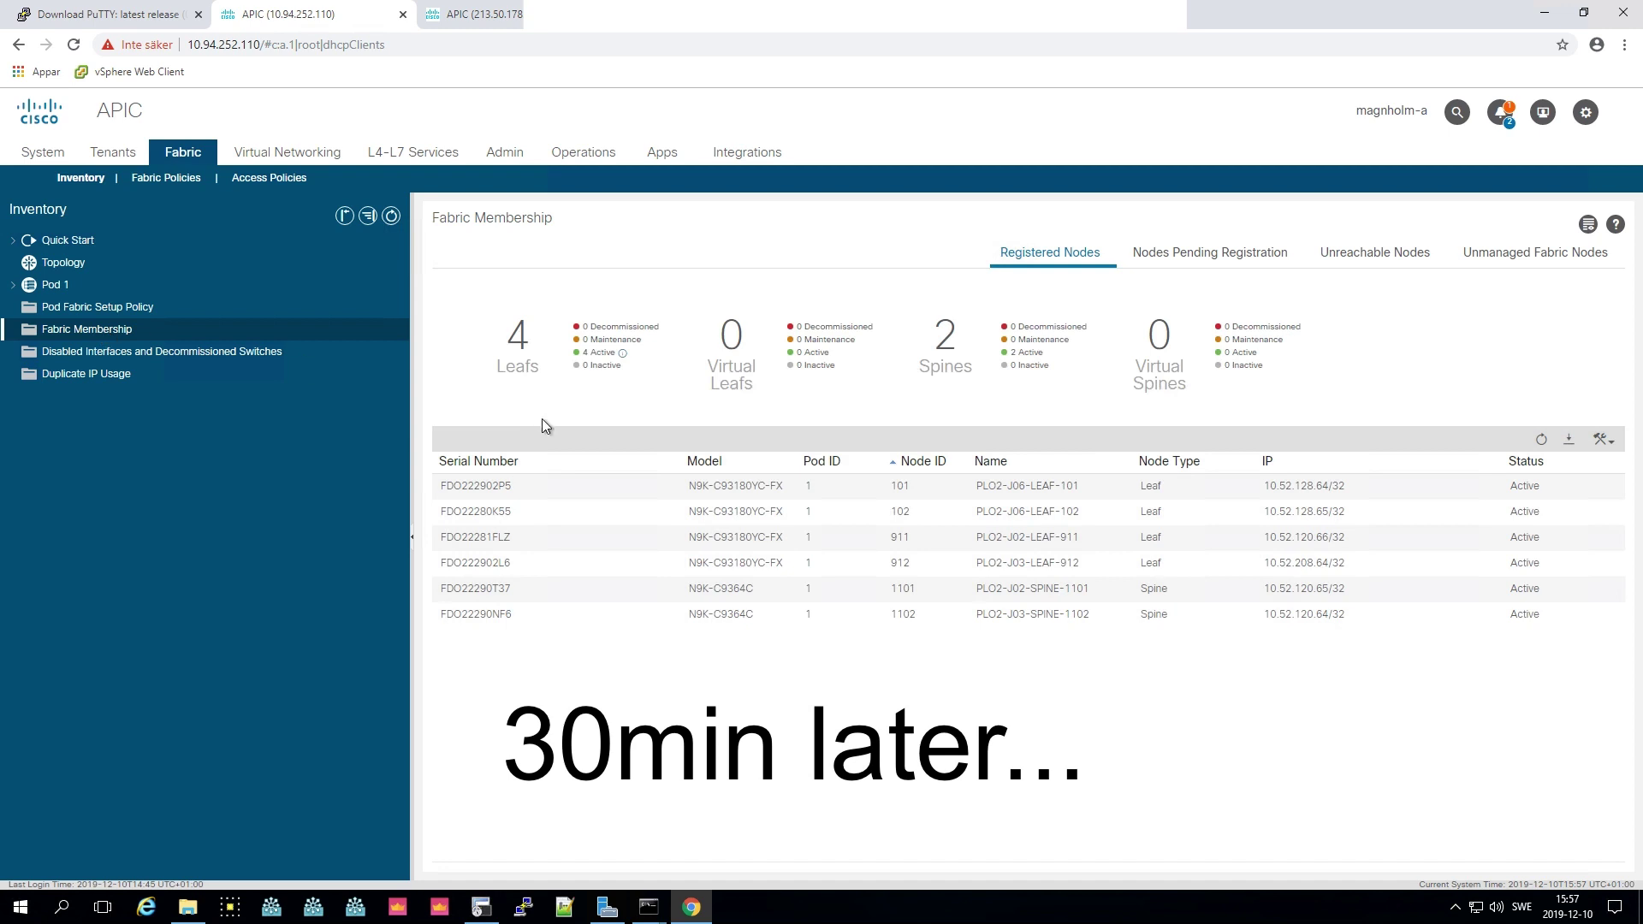